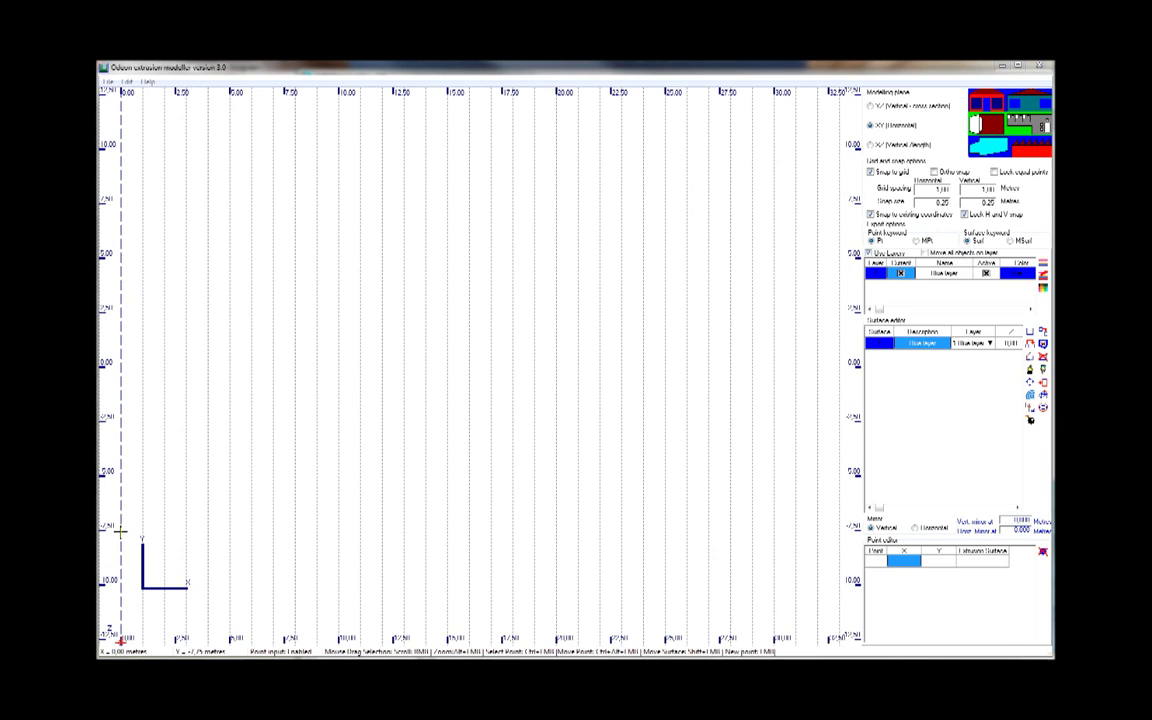
# Step: Draw the L-shaped room outline through (0, -7.5), (31.5, -7.5), (31.5, 10), (12.75, 10), (12.75, 3.5) and (0, 3.5) in the XY plane
pyautogui.click(120, 530)
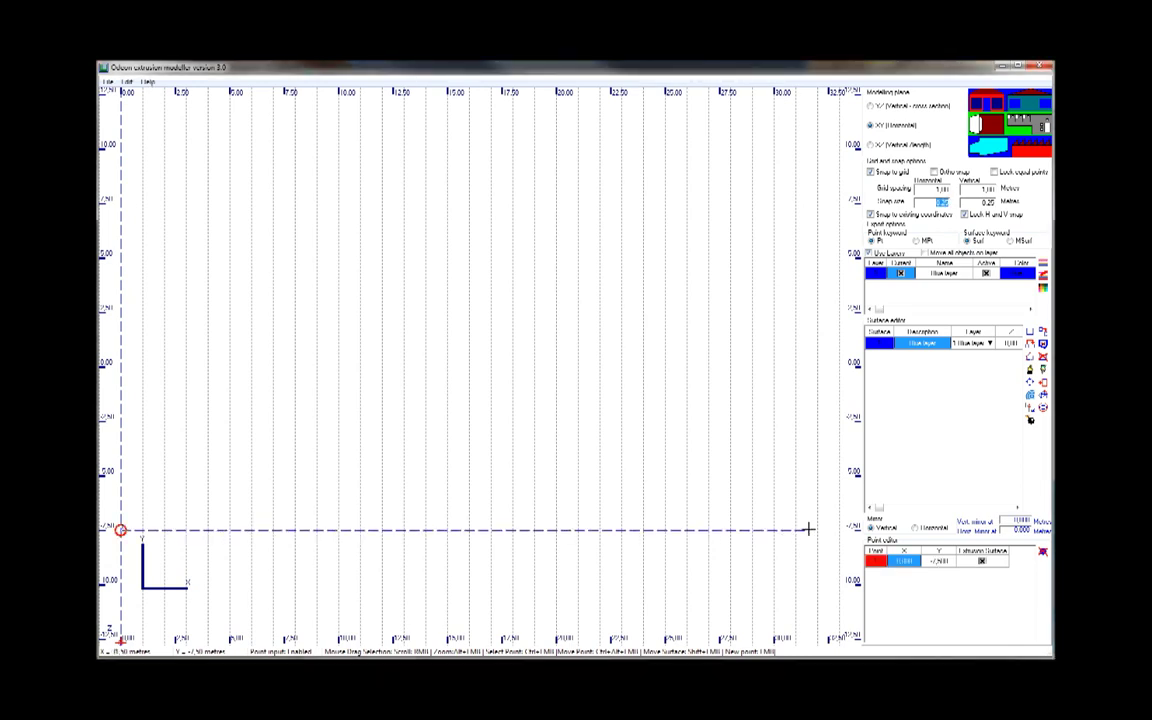
pyautogui.click(808, 530)
pyautogui.click(807, 148)
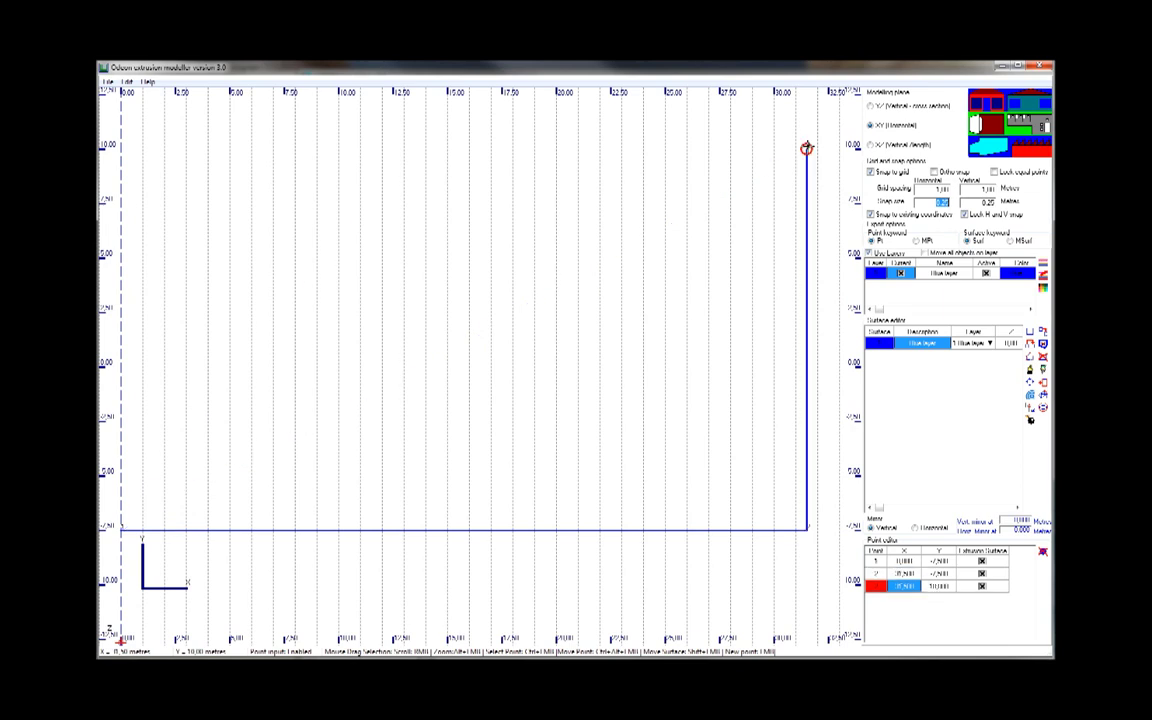
pyautogui.click(398, 148)
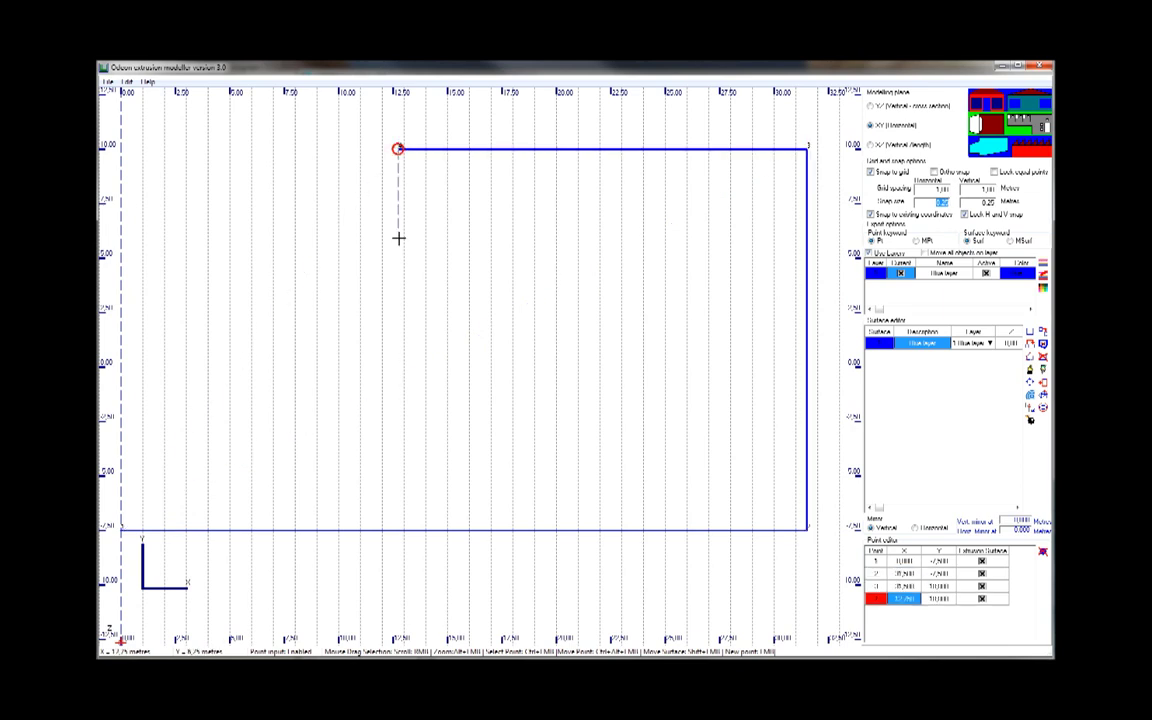
pyautogui.click(398, 290)
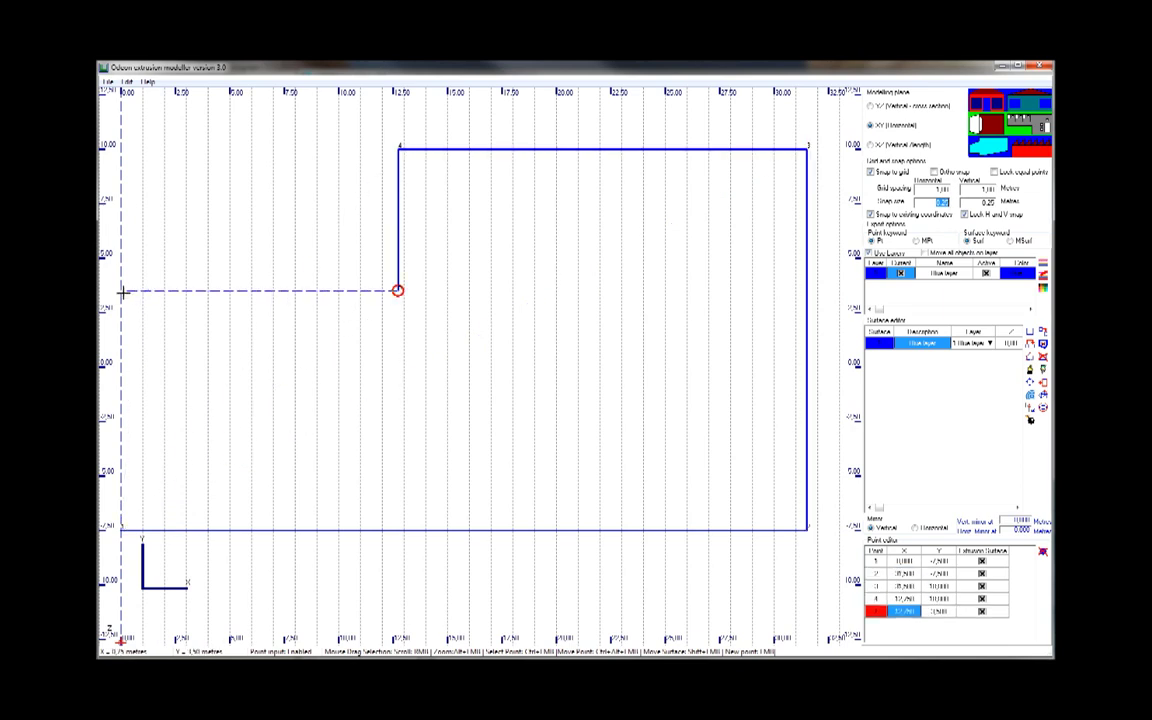
pyautogui.click(120, 290)
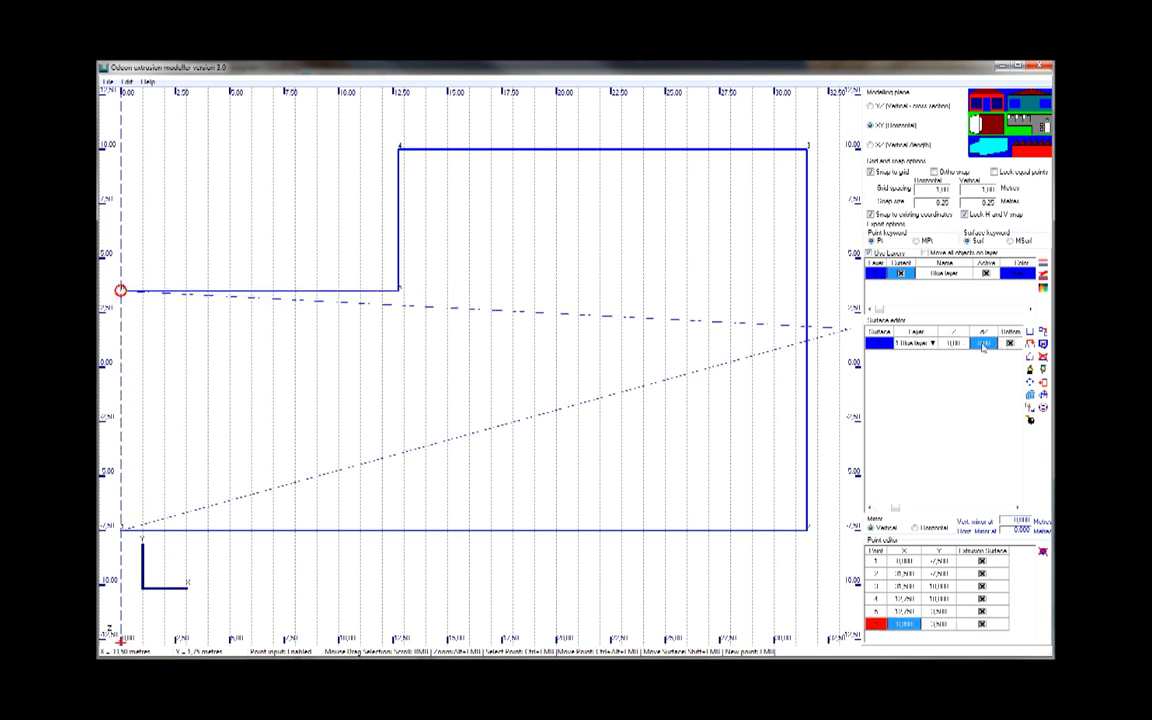
# Step: Set the extrusion height (dZ) of the room surface to 3 m
pyautogui.click(981, 344)
pyautogui.write('3')
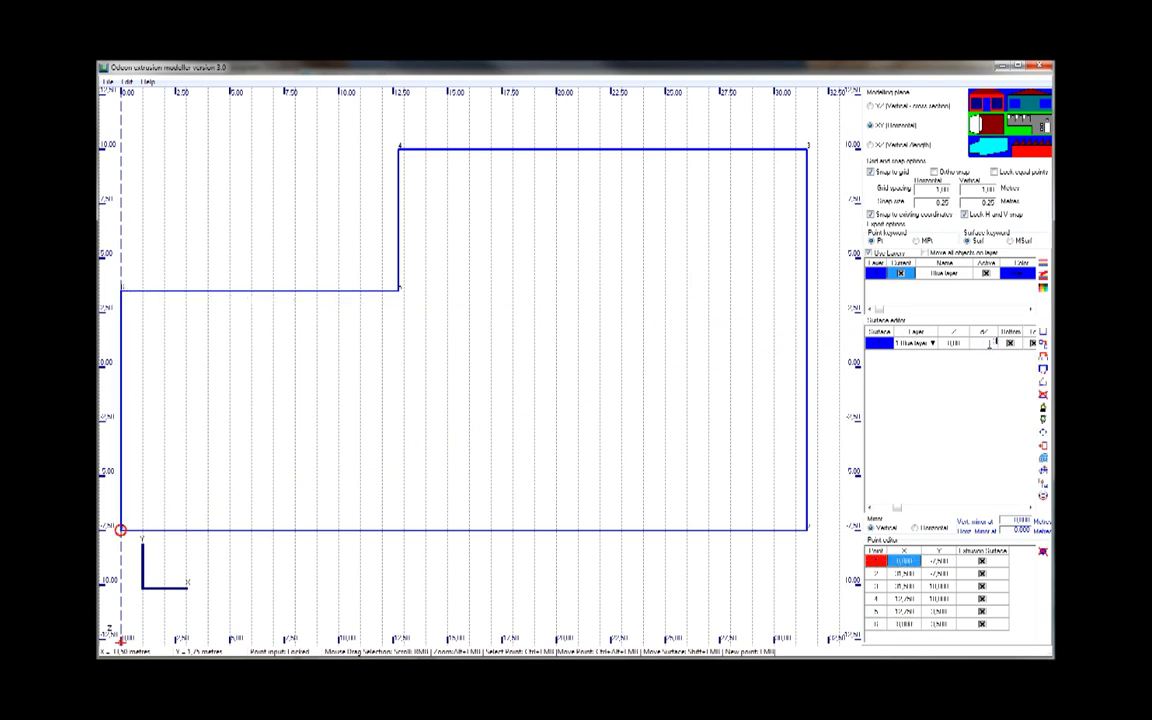
pyautogui.click(1003, 344)
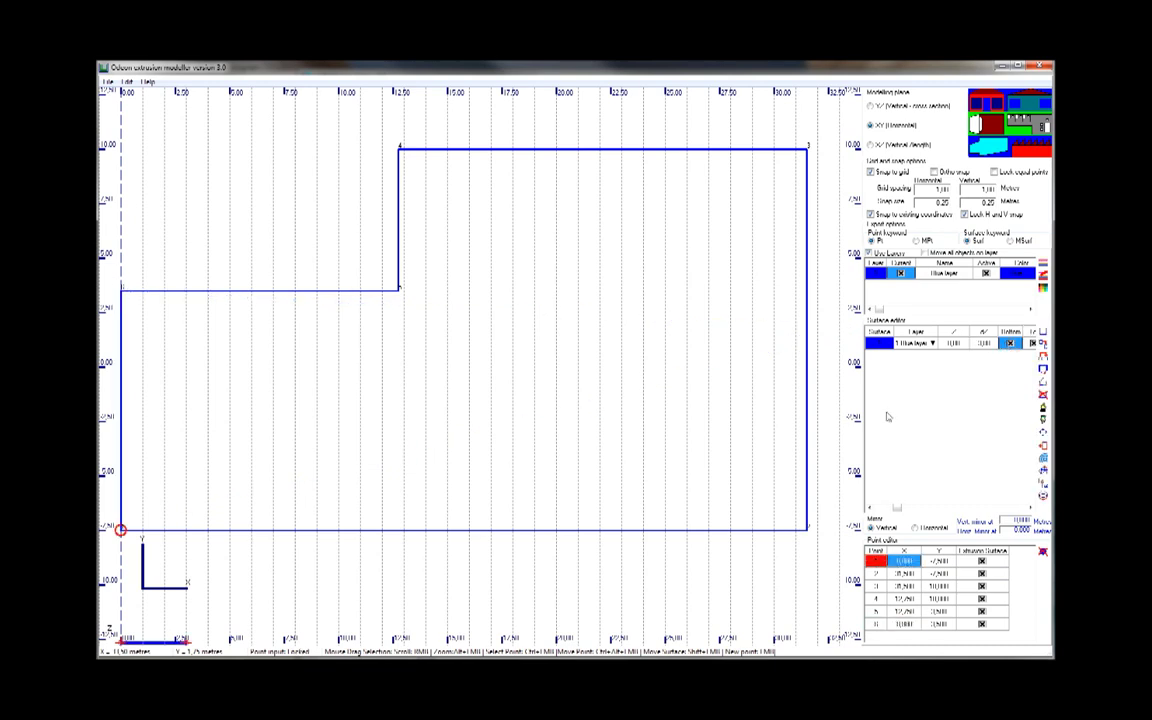
# Step: Save the model as 3DRoom, rotate the room in the ODEON 3D view, and return to the extrusion modeller
pyautogui.click(1043, 459)
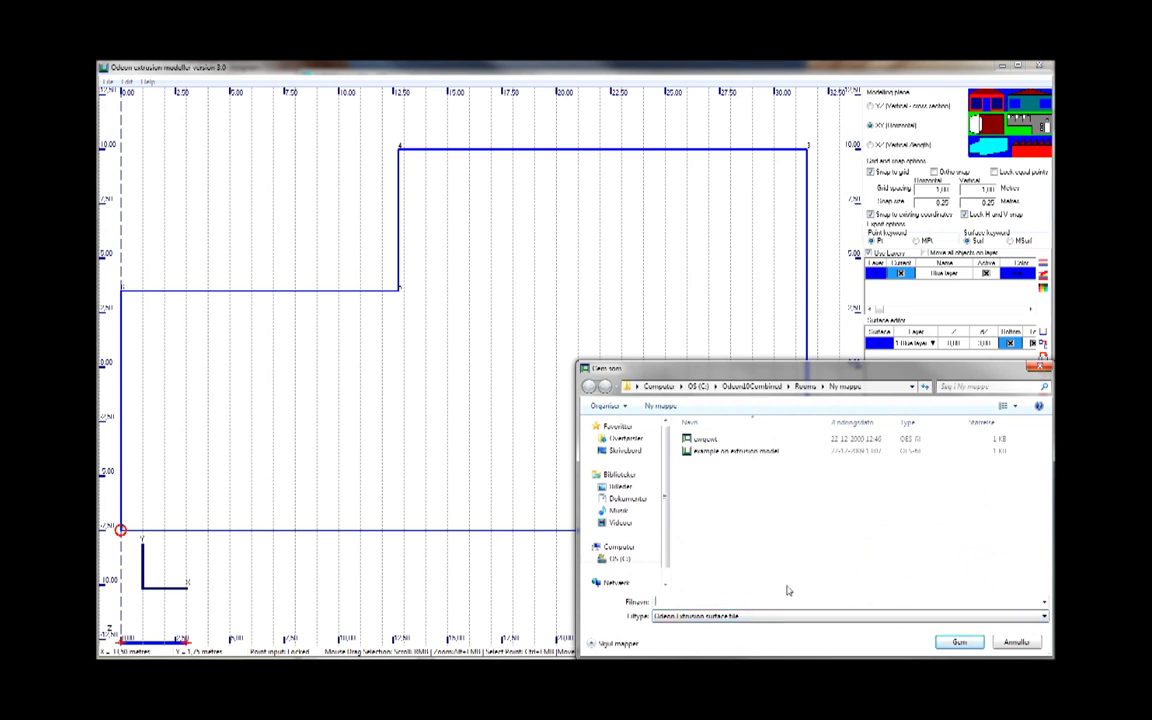
pyautogui.write('B')
pyautogui.write('3Room')
pyautogui.press('Return')
pyautogui.moveTo(475, 390); pyautogui.dragTo(435, 332)
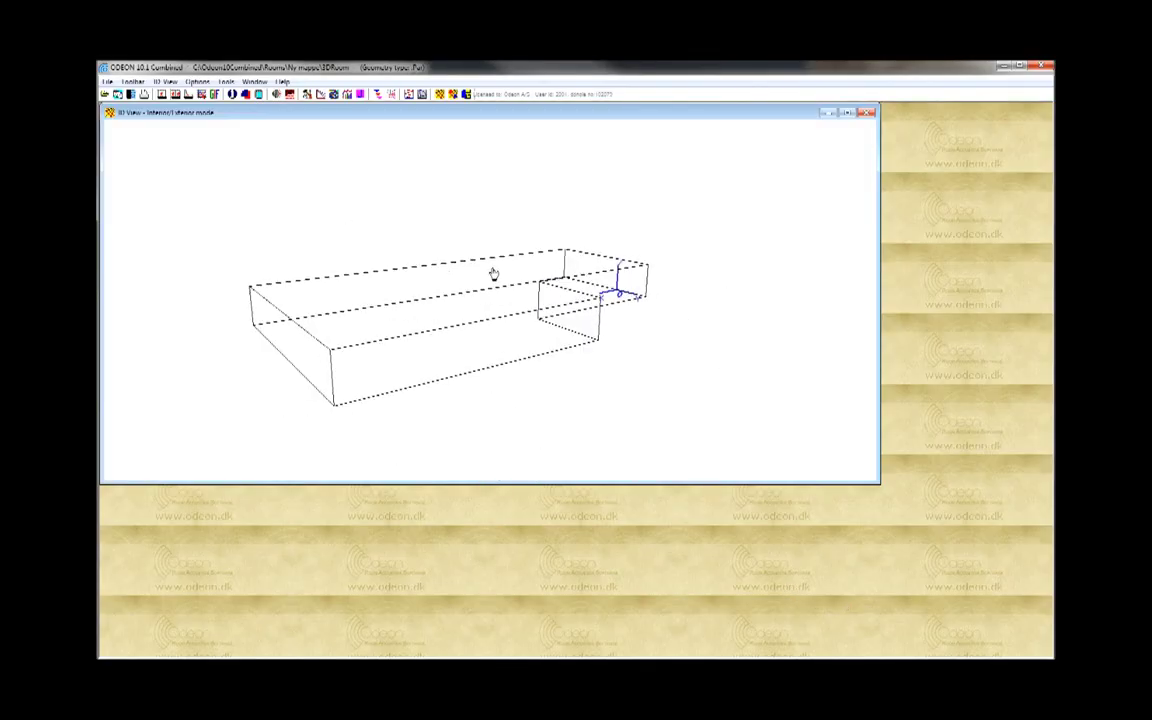
pyautogui.click(474, 650)
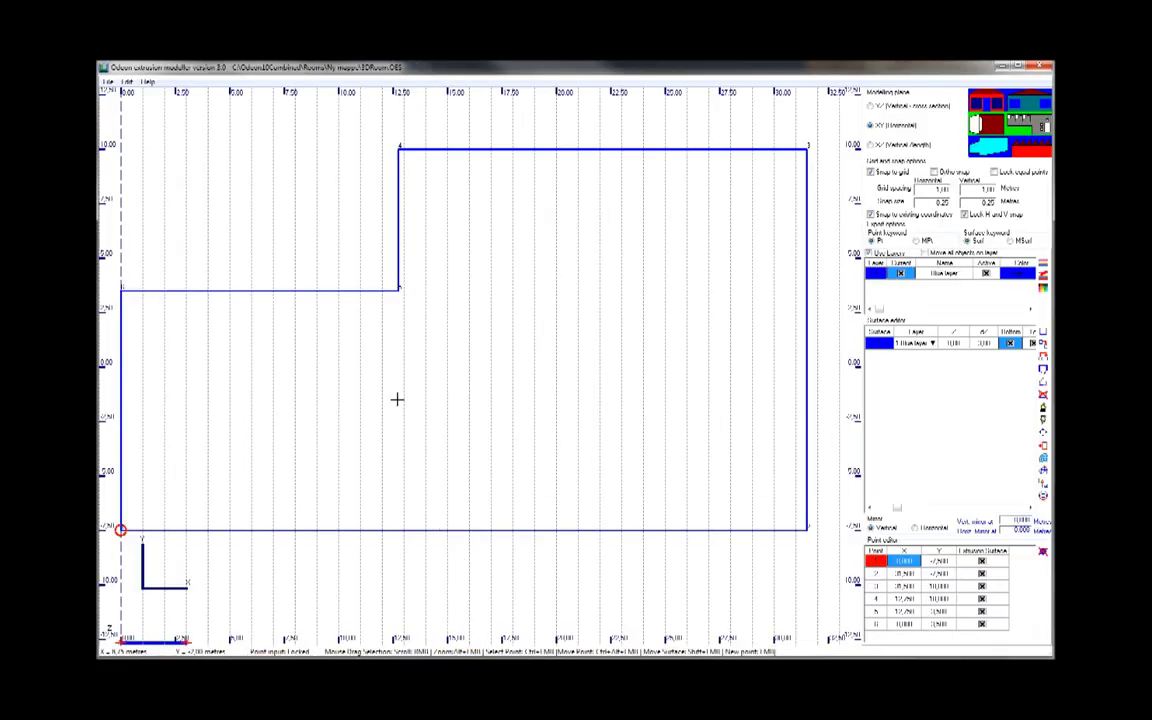
# Step: Rename the blue layer as room
pyautogui.doubleClick(930, 272)
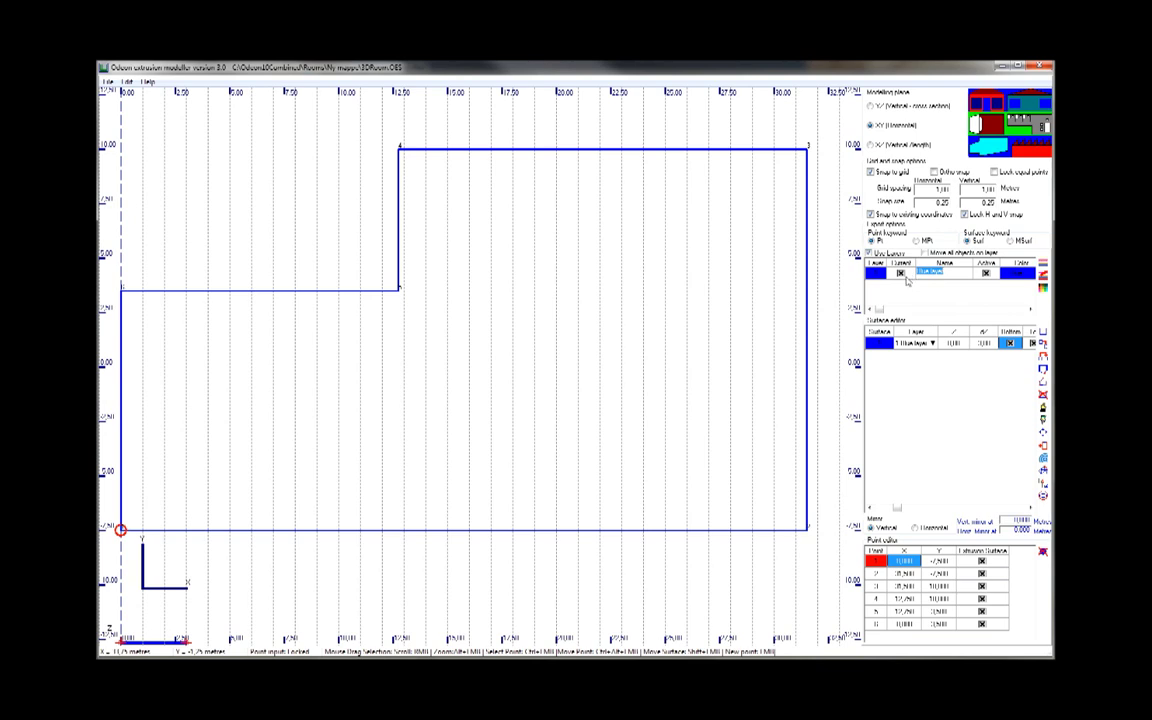
pyautogui.click(918, 343)
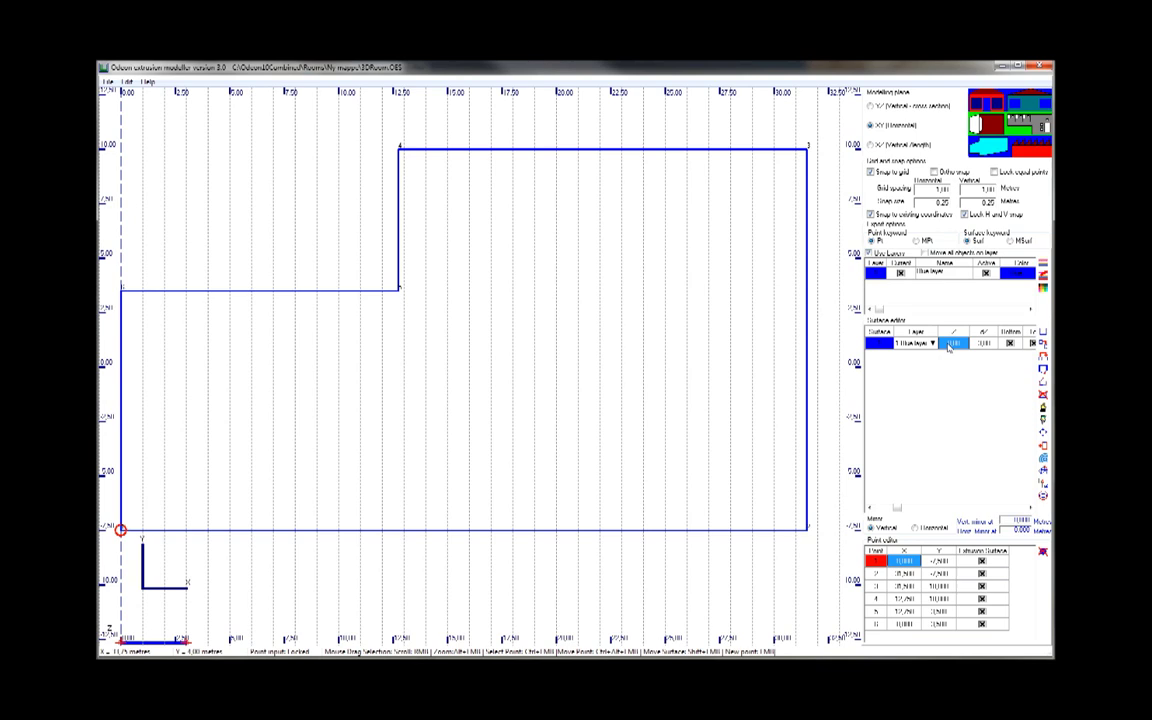
pyautogui.press('Left')
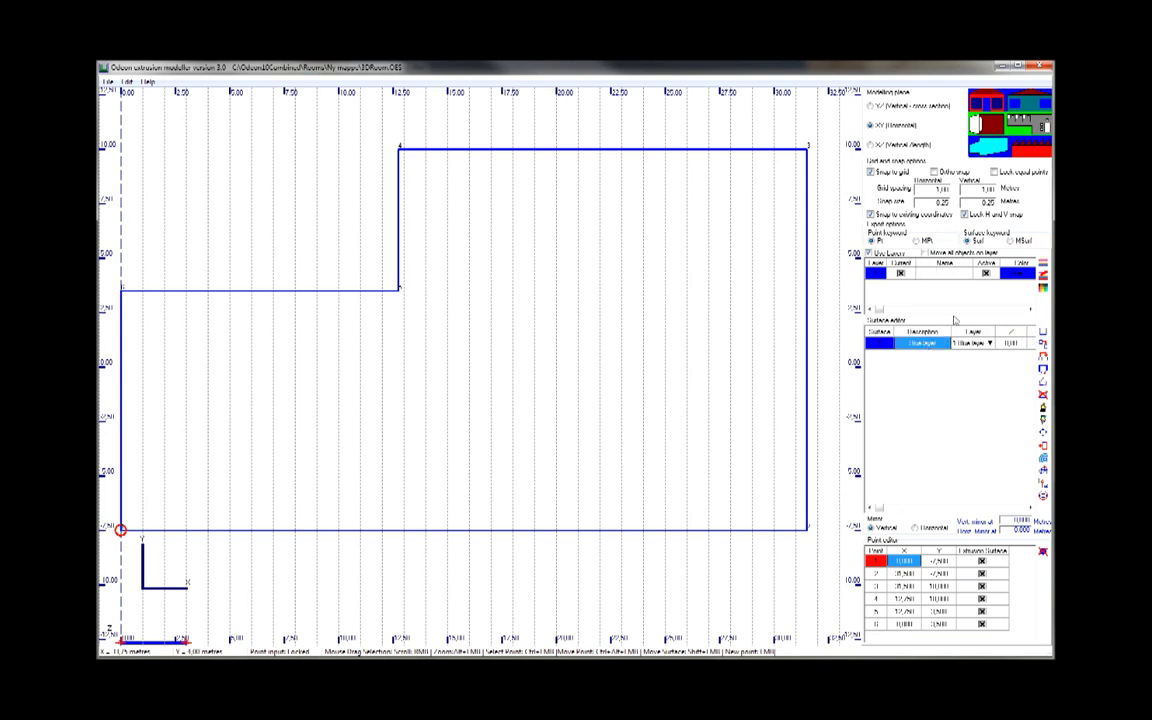
pyautogui.click(953, 277)
pyautogui.moveTo(926, 275); pyautogui.dragTo(875, 275)
pyautogui.write('re')
# Step: Add a second layer and name it tables
pyautogui.click(1043, 263)
pyautogui.click(958, 288)
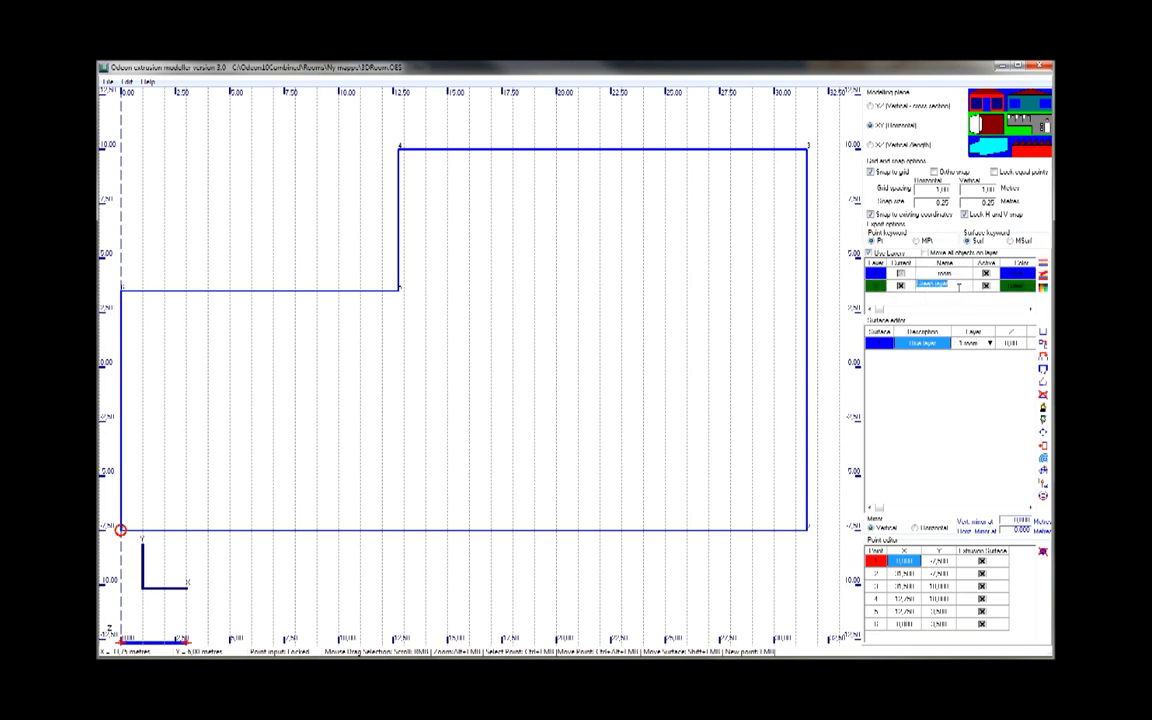
pyautogui.press('BackSpace')
pyautogui.write('tables')
pyautogui.click(1025, 284)
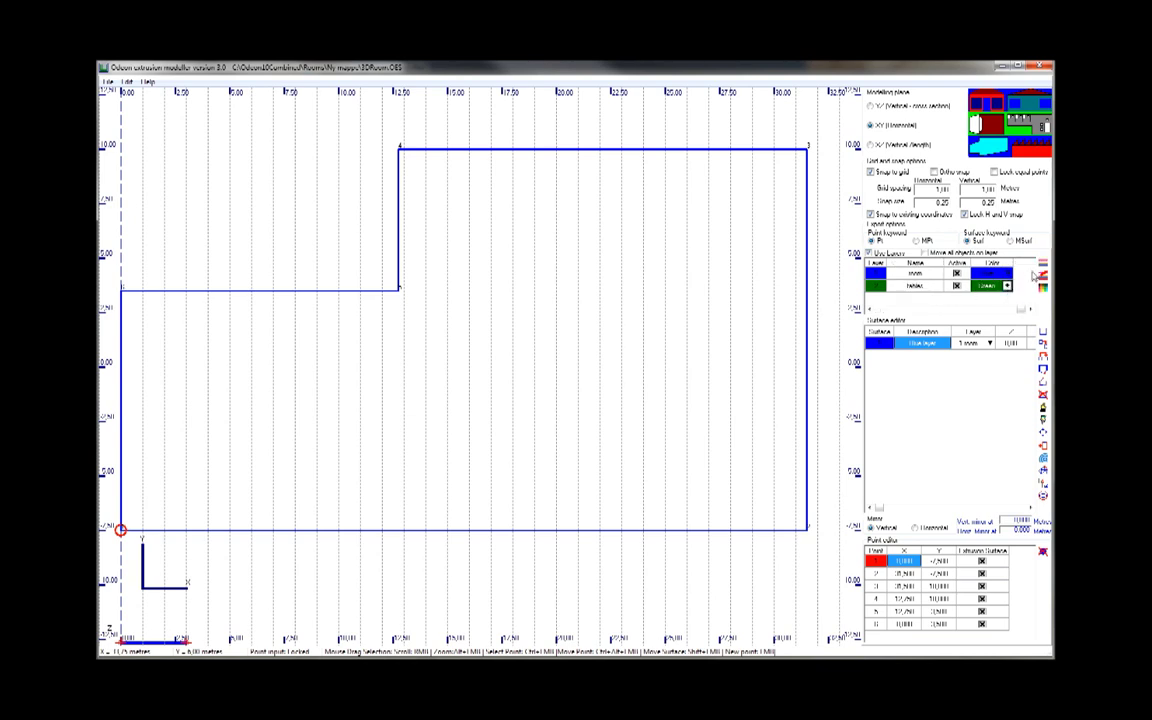
# Step: Add a third layer and name it chairs
pyautogui.click(1045, 265)
pyautogui.click(930, 289)
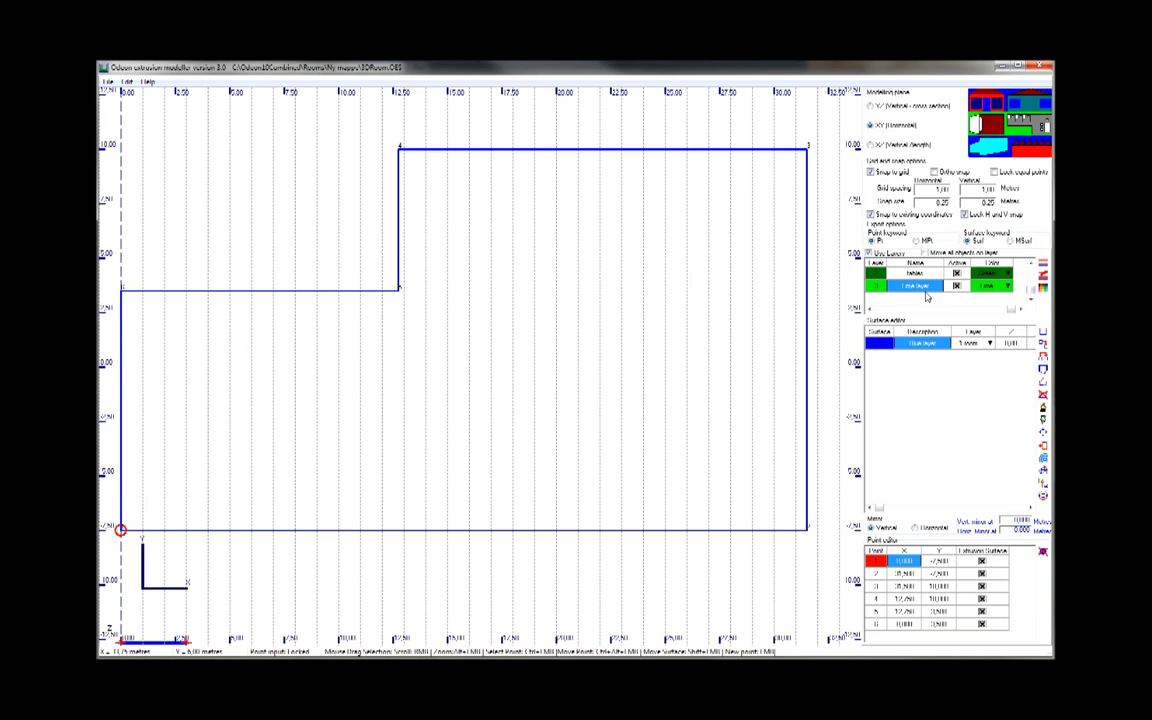
pyautogui.write('f')
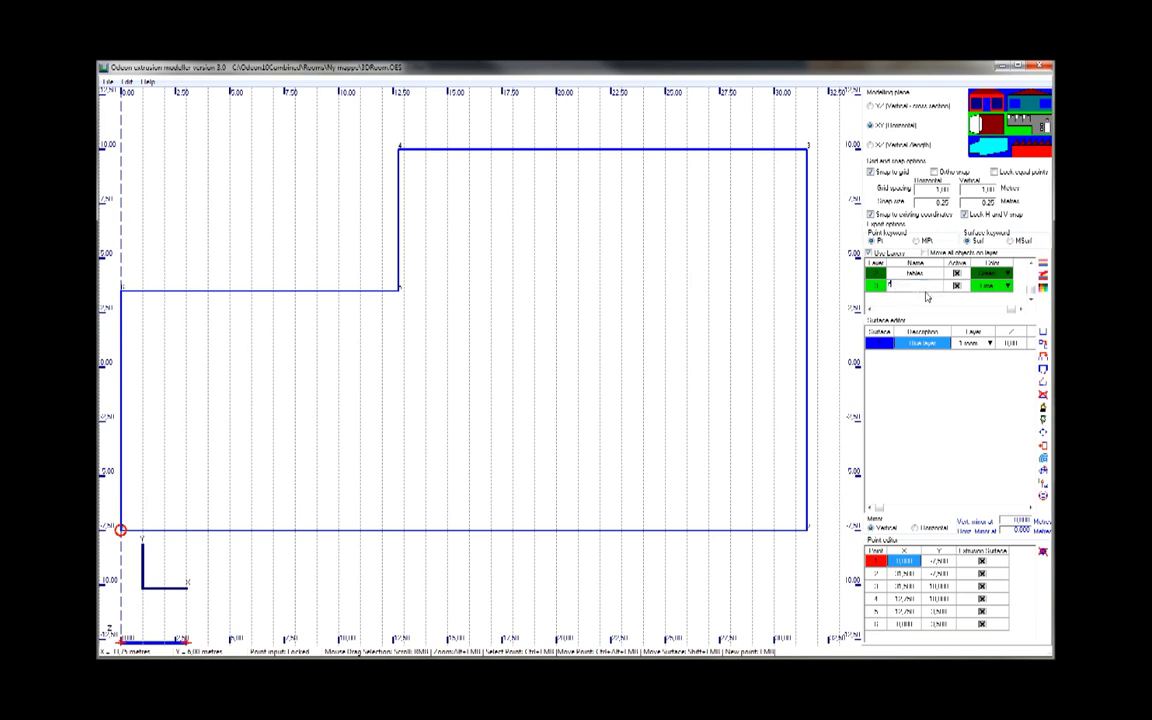
pyautogui.write('loor')
# Step: Name the fourth, maroon layer columns
pyautogui.click(913, 287)
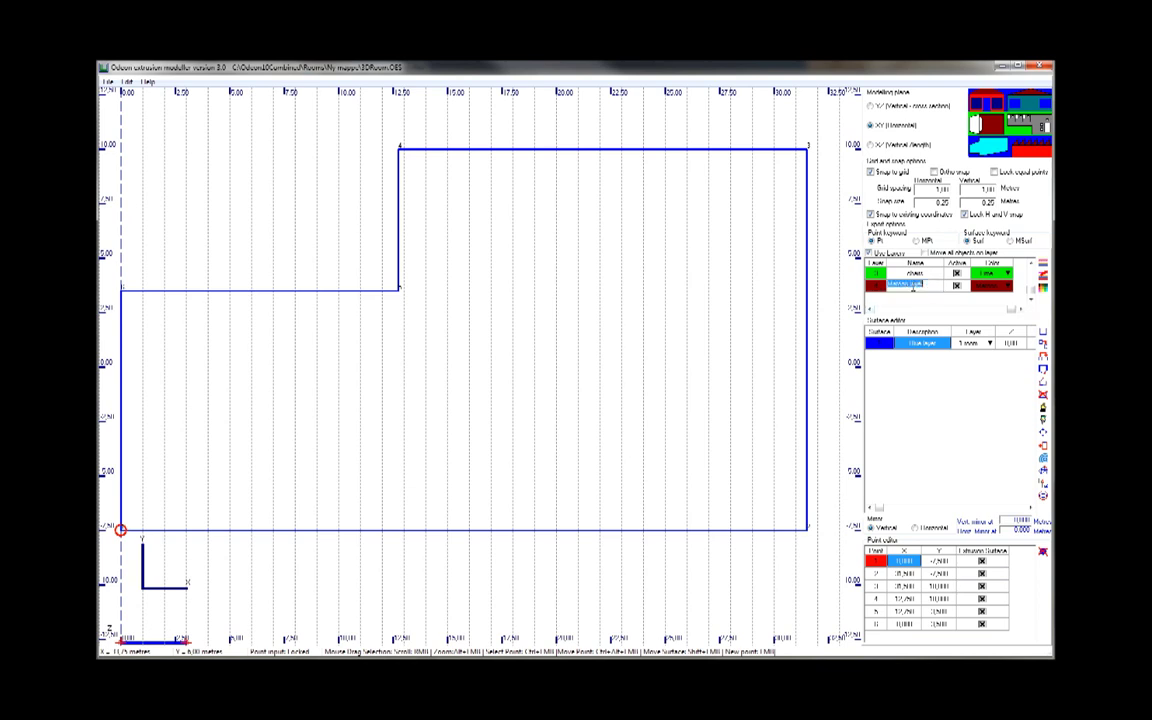
pyautogui.write('f')
pyautogui.click(955, 286)
pyautogui.click(1007, 274)
# Step: Make the tables layer the current layer
pyautogui.scroll(2, 1003, 279)
pyautogui.click(935, 276)
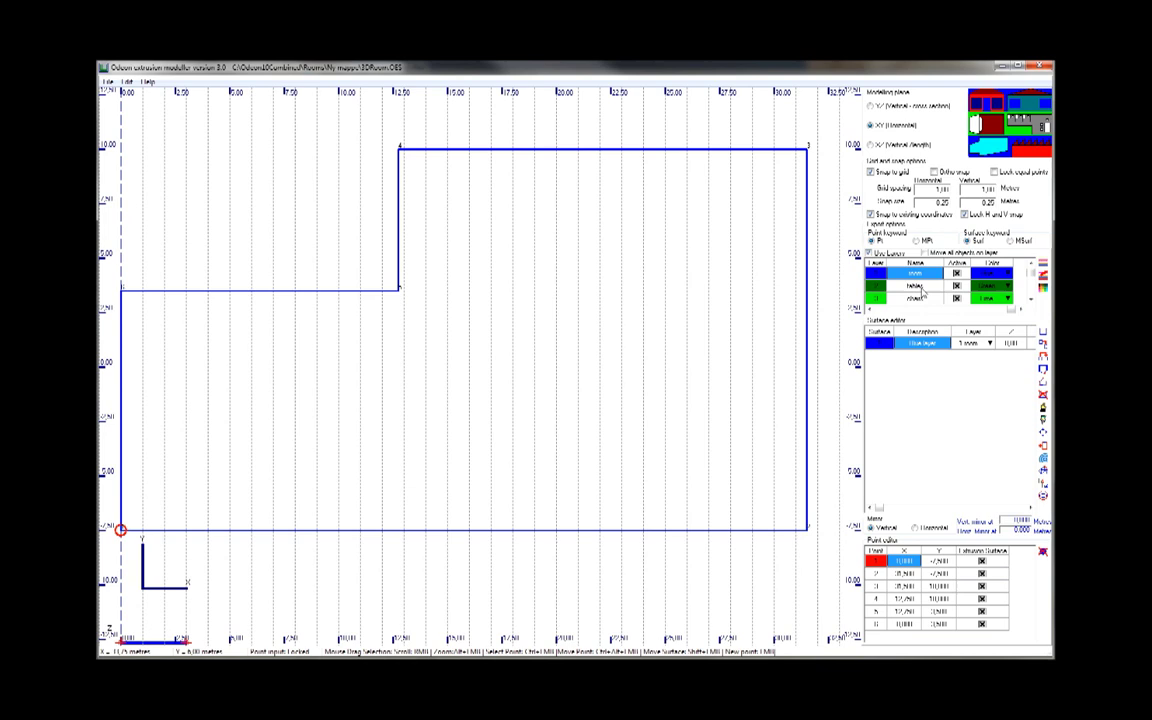
pyautogui.click(926, 288)
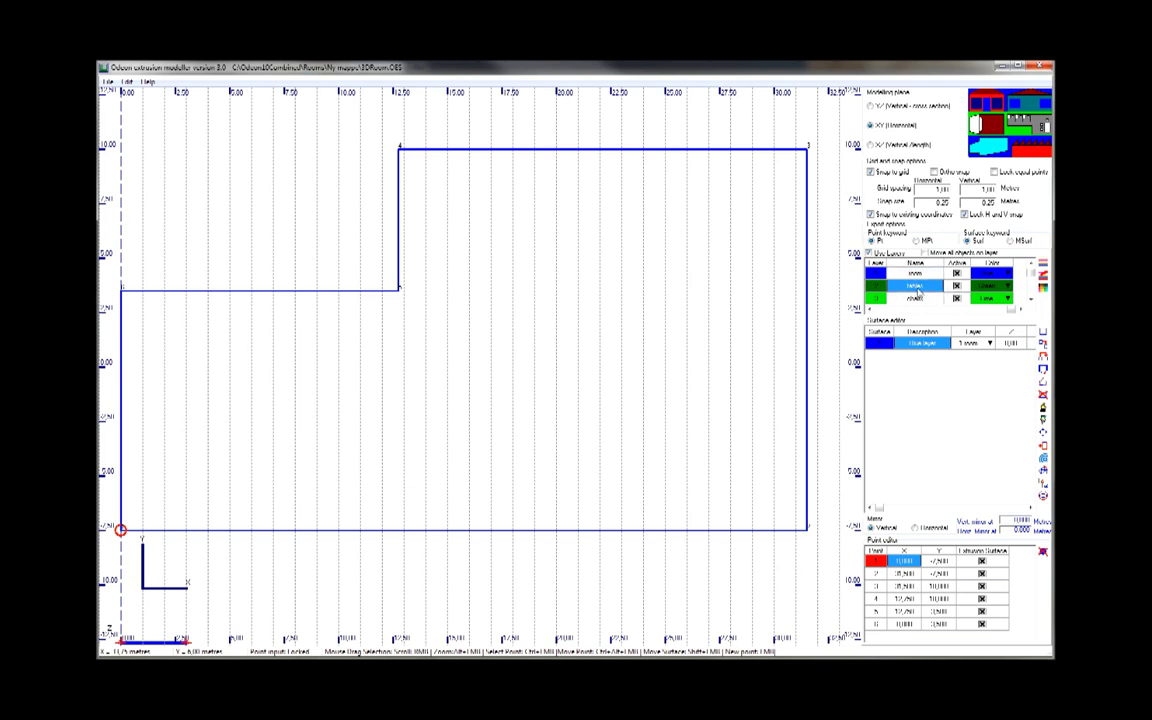
pyautogui.press('Left')
pyautogui.click(903, 287)
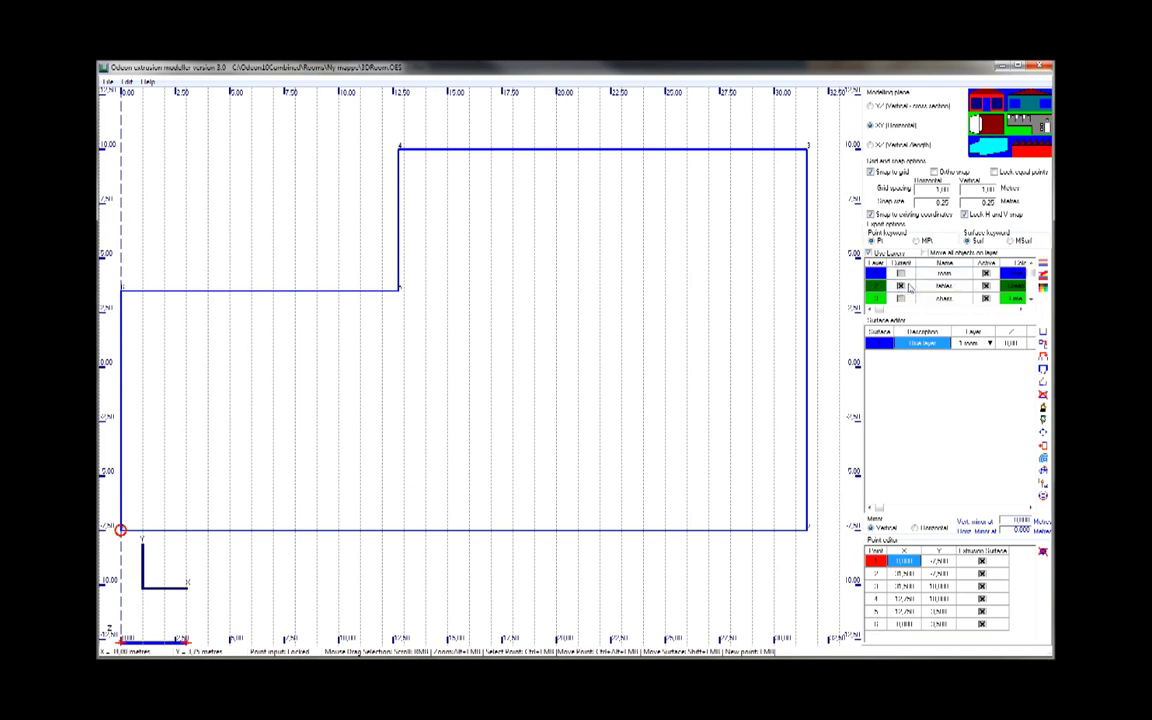
# Step: Draw a 0.5 by 1 m rectangle on the columns layer from (1, -6) to (1.5, -5) as a new surface
pyautogui.click(969, 342)
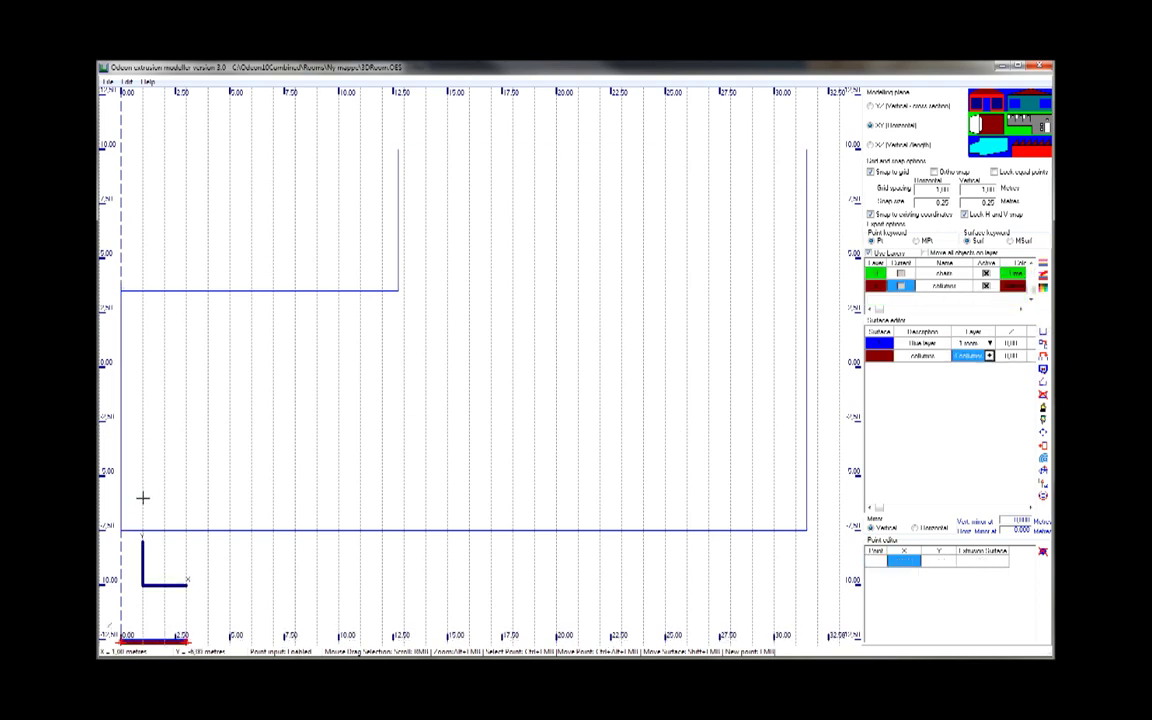
pyautogui.click(142, 497)
pyautogui.click(143, 476)
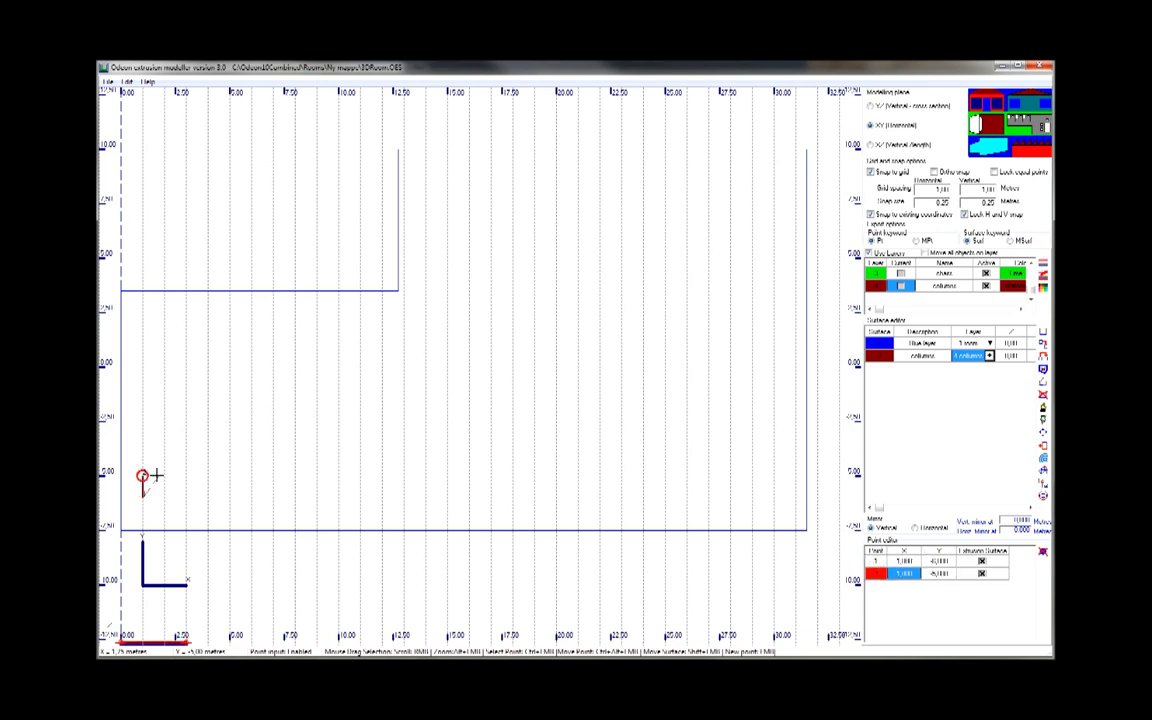
pyautogui.click(151, 476)
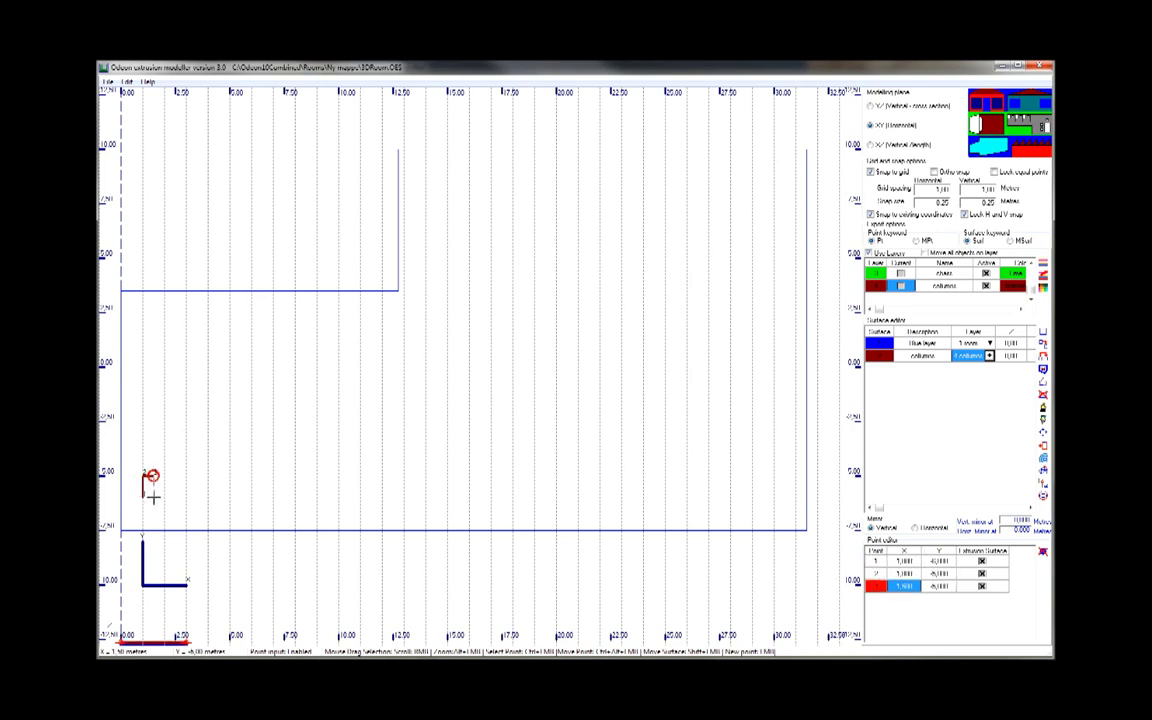
pyautogui.click(151, 497)
# Step: Set the small rectangle's extrusion height (dZ) to 0 and its Z level to 0.7 m
pyautogui.click(1012, 357)
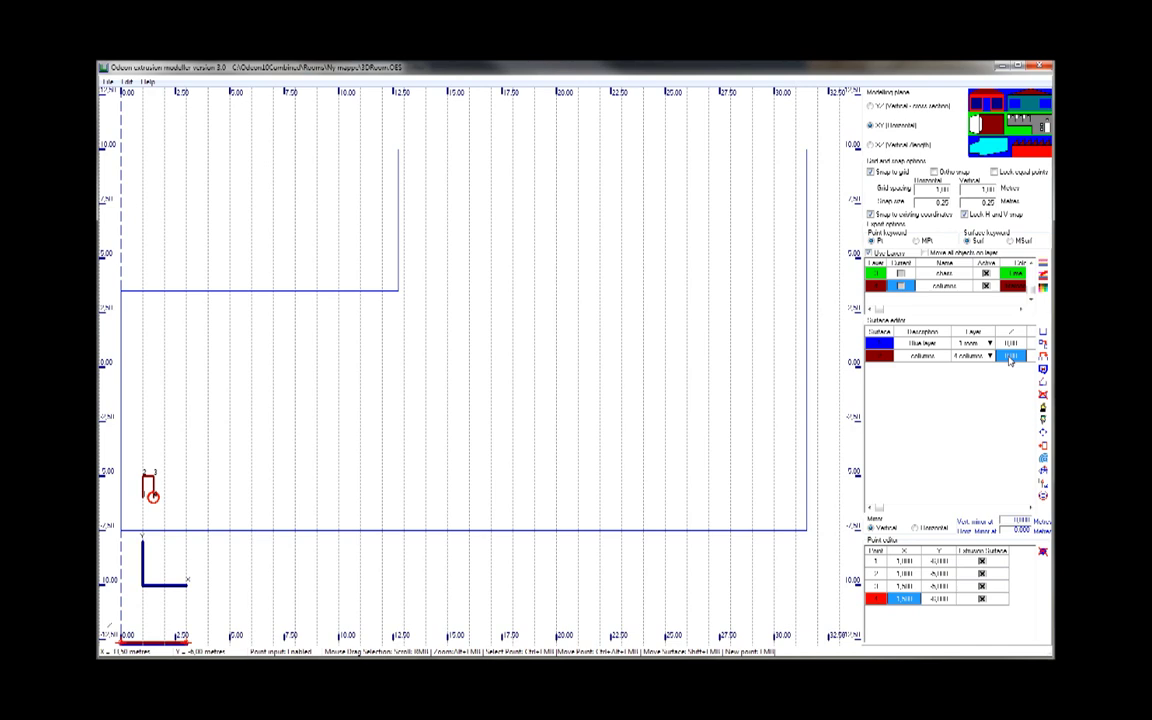
pyautogui.press('Right')
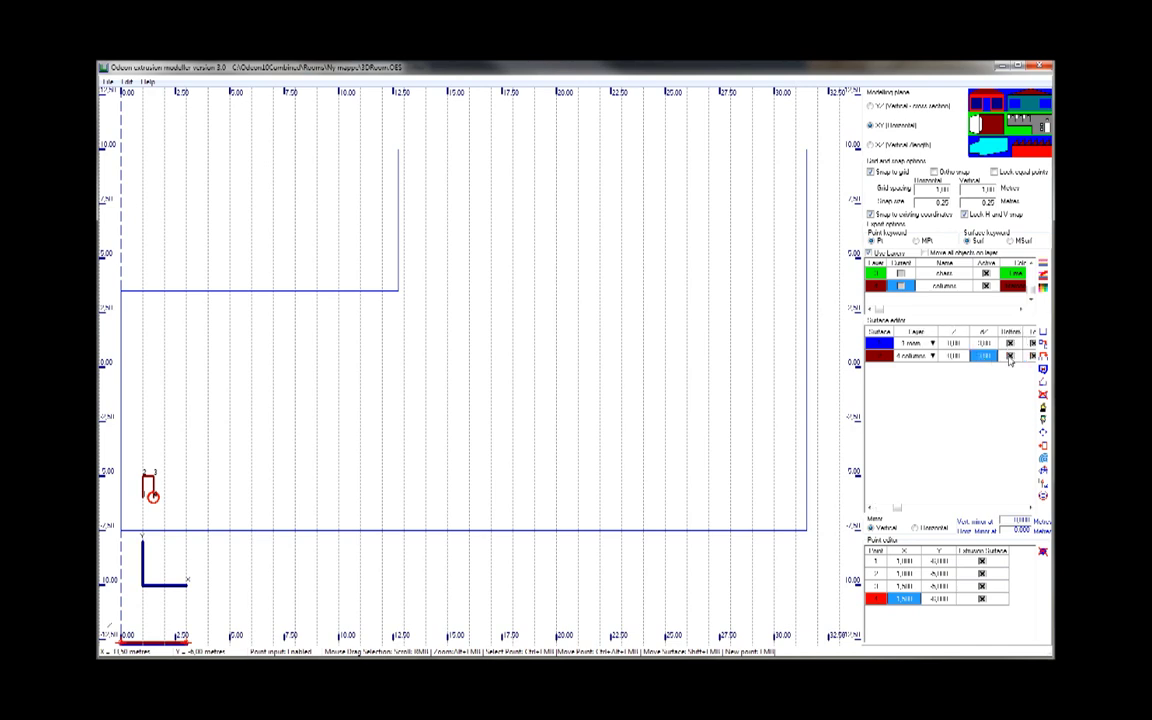
pyautogui.write('1')
pyautogui.click(953, 357)
pyautogui.write('1')
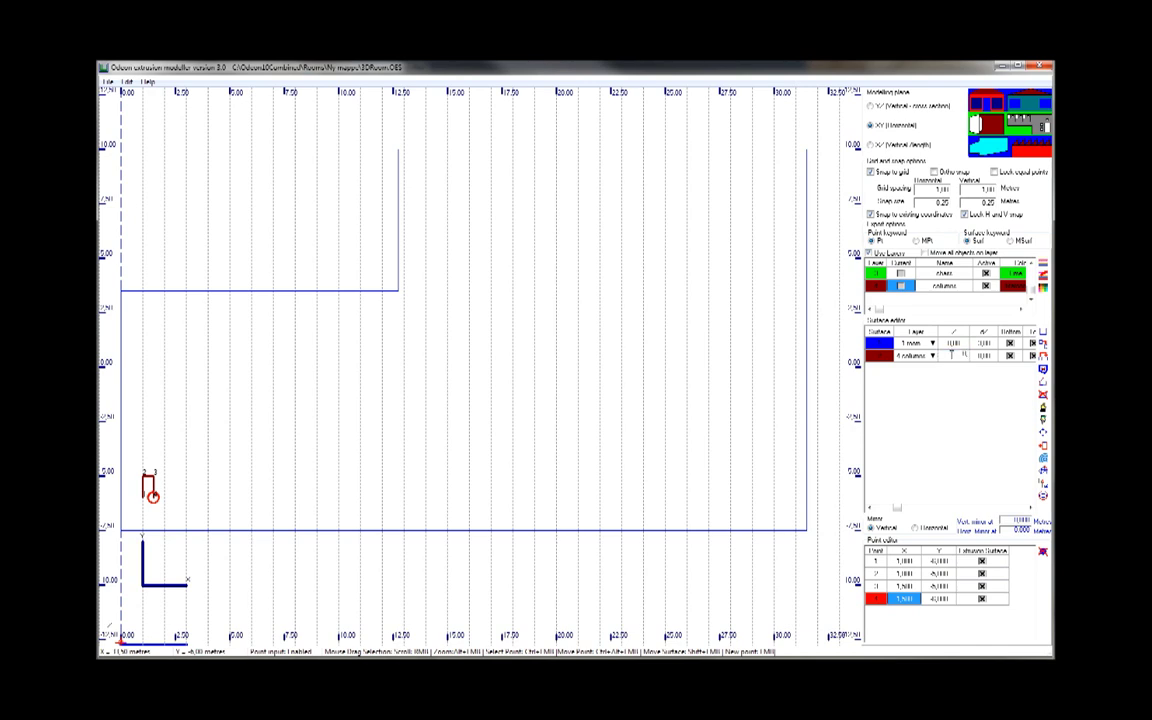
pyautogui.write(',7')
pyautogui.click(990, 355)
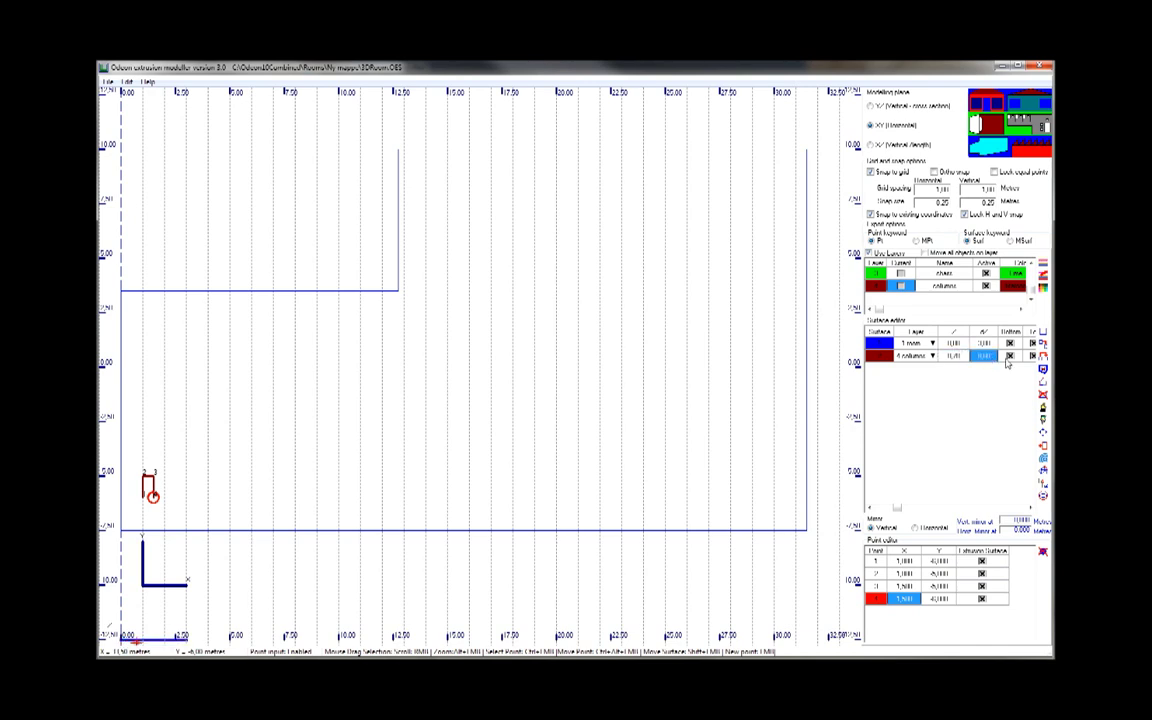
# Step: Repeat the rectangle 10 times along X with a spacing of 3 m
pyautogui.press('Tab')
pyautogui.press('Tab')
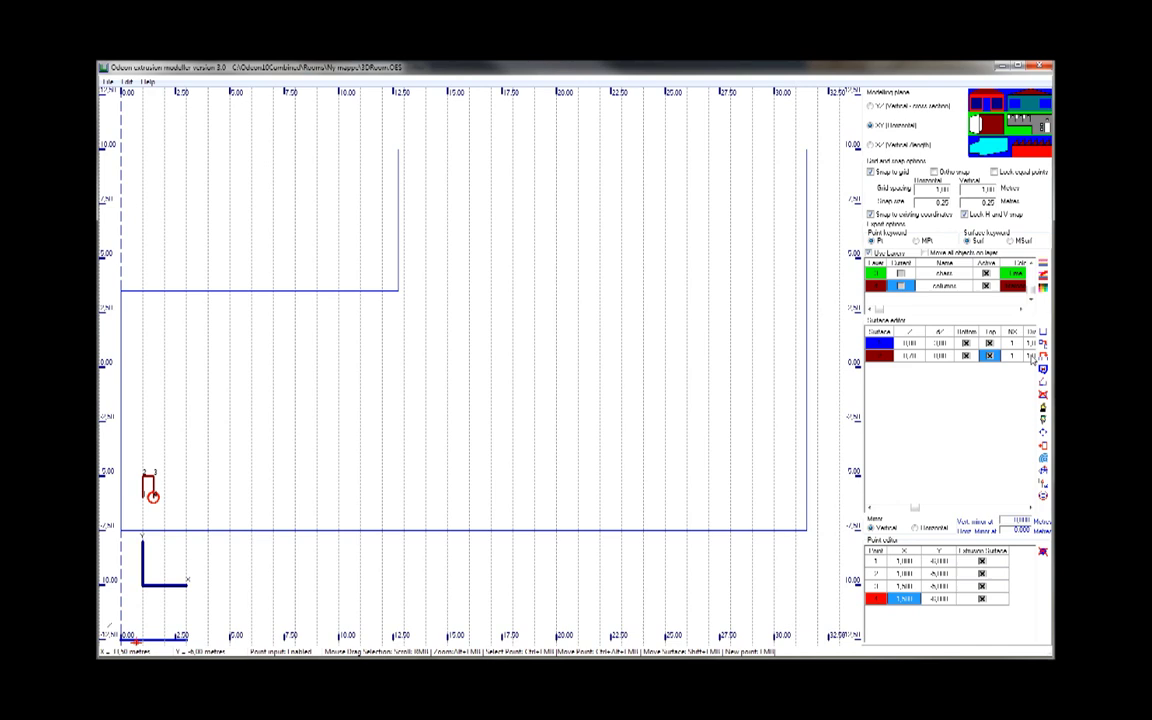
pyautogui.press('Tab')
pyautogui.write('1,0')
pyautogui.press('Tab')
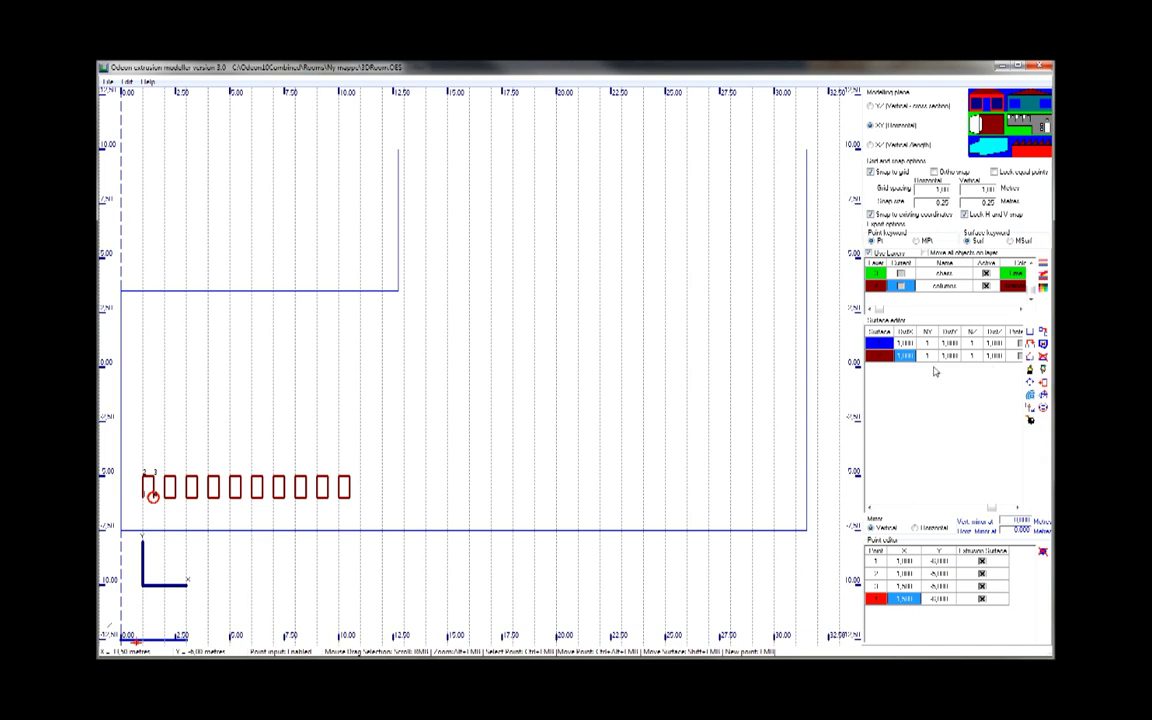
pyautogui.write('2')
pyautogui.press('Tab')
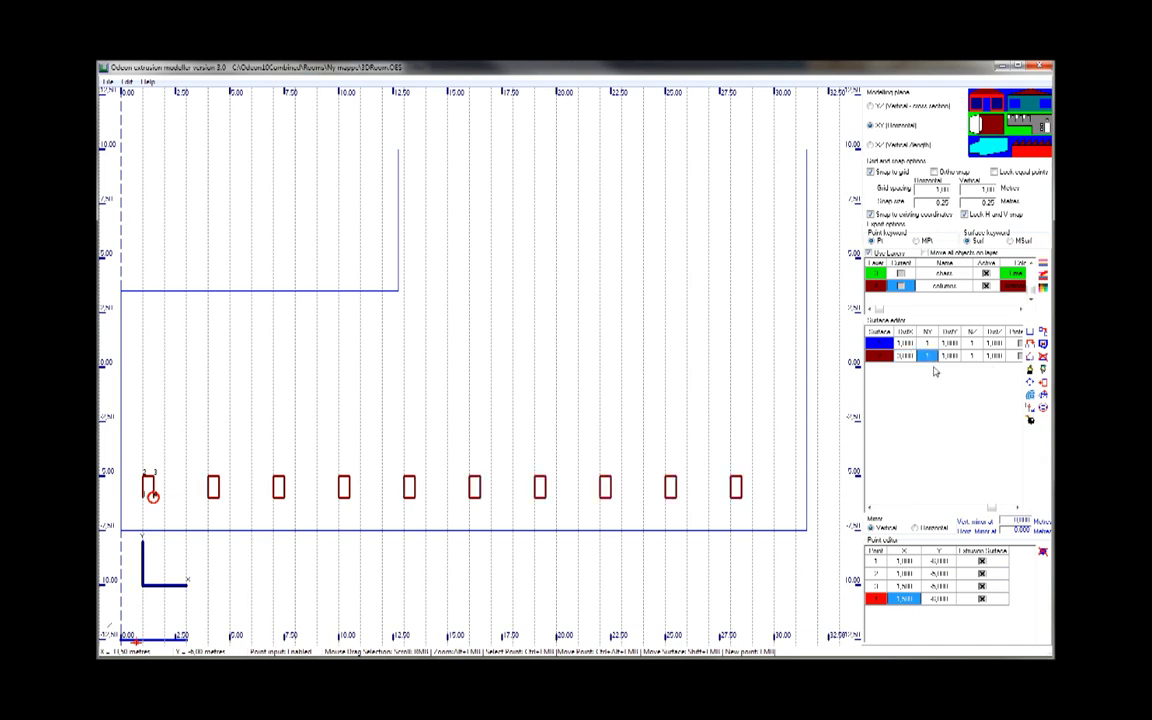
# Step: Repeat the row of rectangles 3 times along Y with a spacing of 3 m
pyautogui.click(946, 359)
pyautogui.write('7')
pyautogui.write('3')
pyautogui.press('Tab')
pyautogui.doubleClick(927, 357)
pyautogui.write('3')
pyautogui.press('Tab')
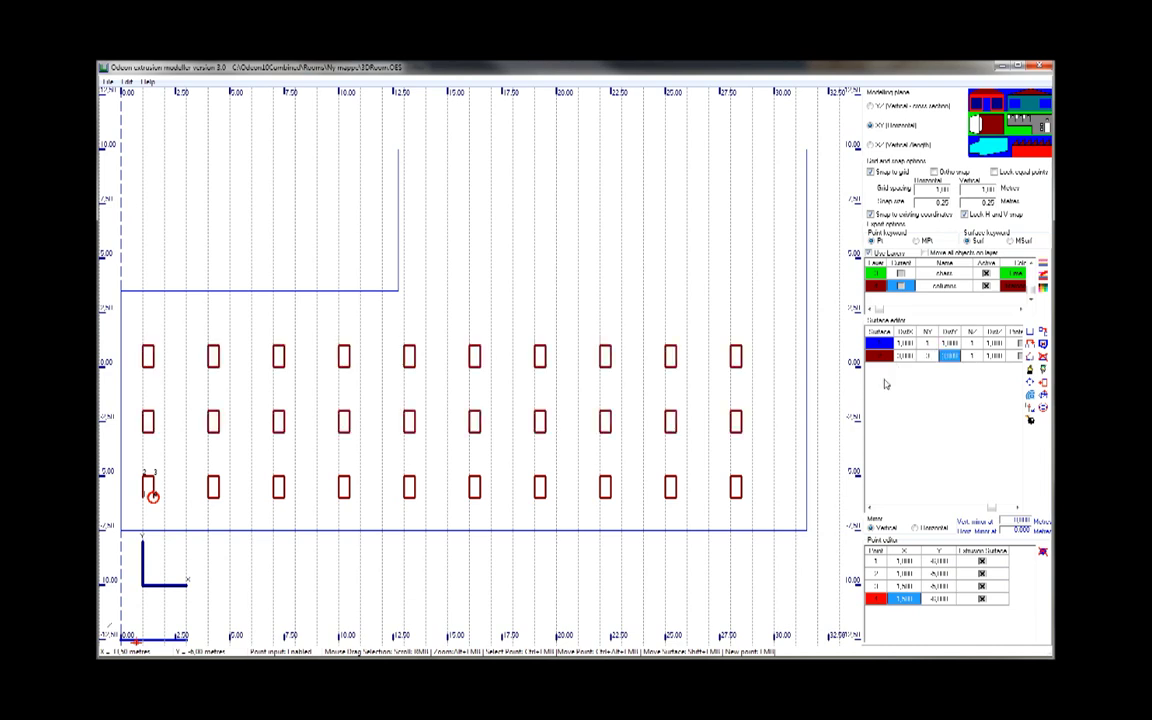
# Step: Open the updated room in the ODEON 3D view and rotate it to inspect the rectangle array
pyautogui.click(974, 358)
pyautogui.click(998, 357)
pyautogui.click(1013, 358)
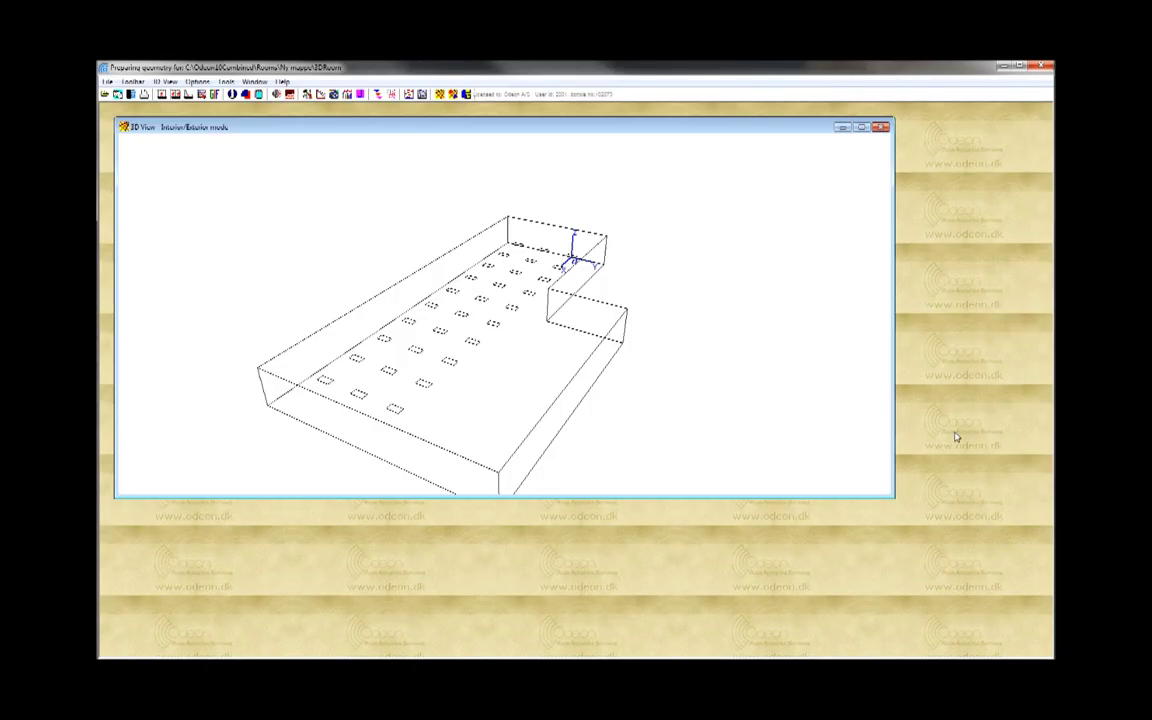
pyautogui.moveTo(640, 350)
pyautogui.mouseDown()
pyautogui.moveTo(612, 260)
pyautogui.moveTo(734, 444)
pyautogui.moveTo(618, 348)
pyautogui.mouseUp()
# Step: Return to the extrusion modeller, duplicate the rectangle array and move the copy so it starts at about X 16 m, Y 2.5 m
pyautogui.moveTo(177, 652)
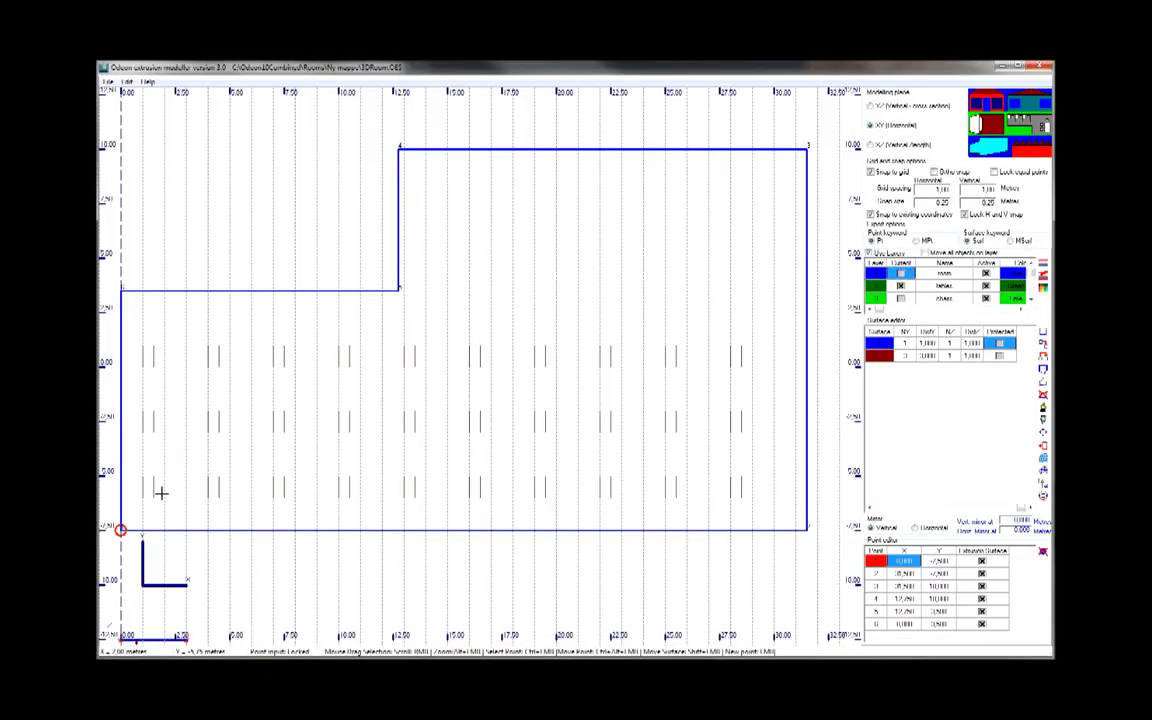
pyautogui.keyDown('ctrl'); pyautogui.click(153, 496); pyautogui.keyUp('ctrl')
pyautogui.hotkey('ctrl', 'c')
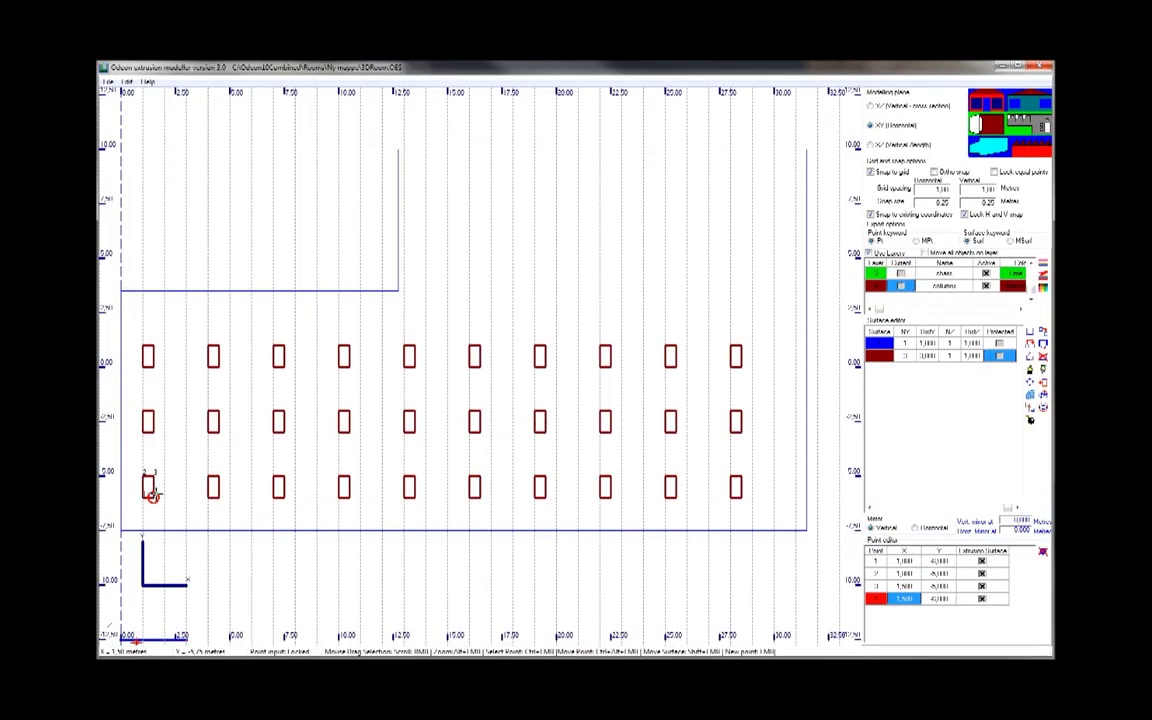
pyautogui.hotkey('ctrl', 'v')
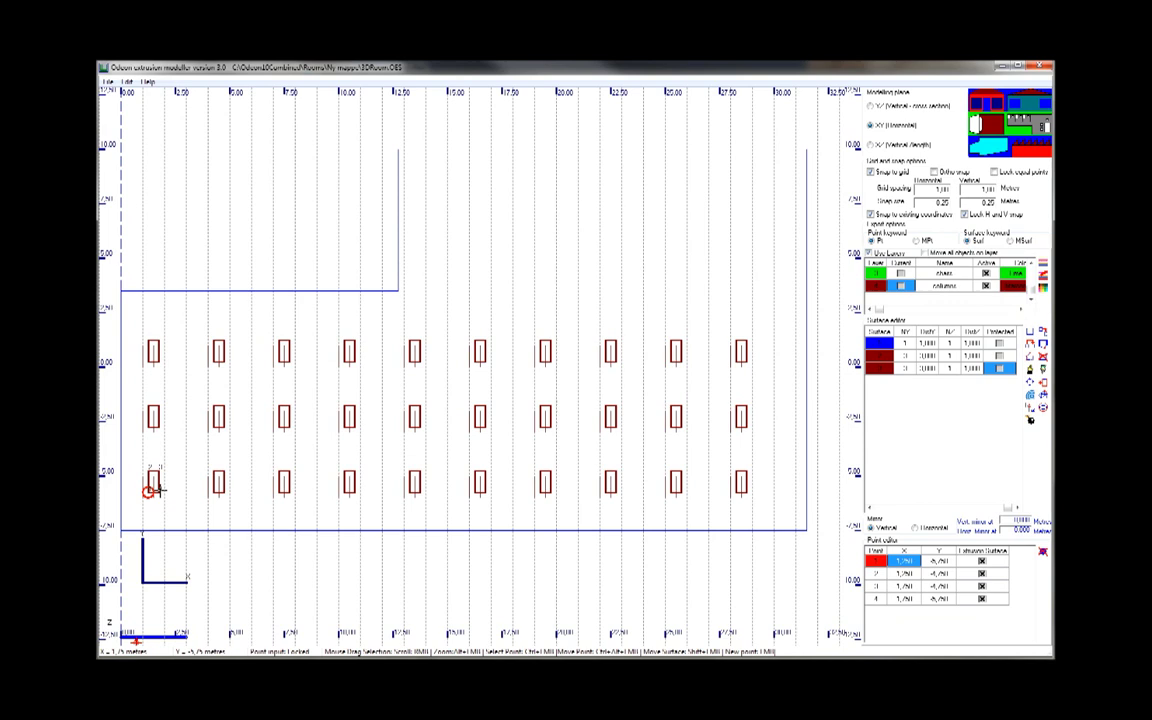
pyautogui.click(157, 490)
pyautogui.keyDown('shift'); pyautogui.moveTo(157, 490); pyautogui.dragTo(478, 311); pyautogui.keyUp('shift')
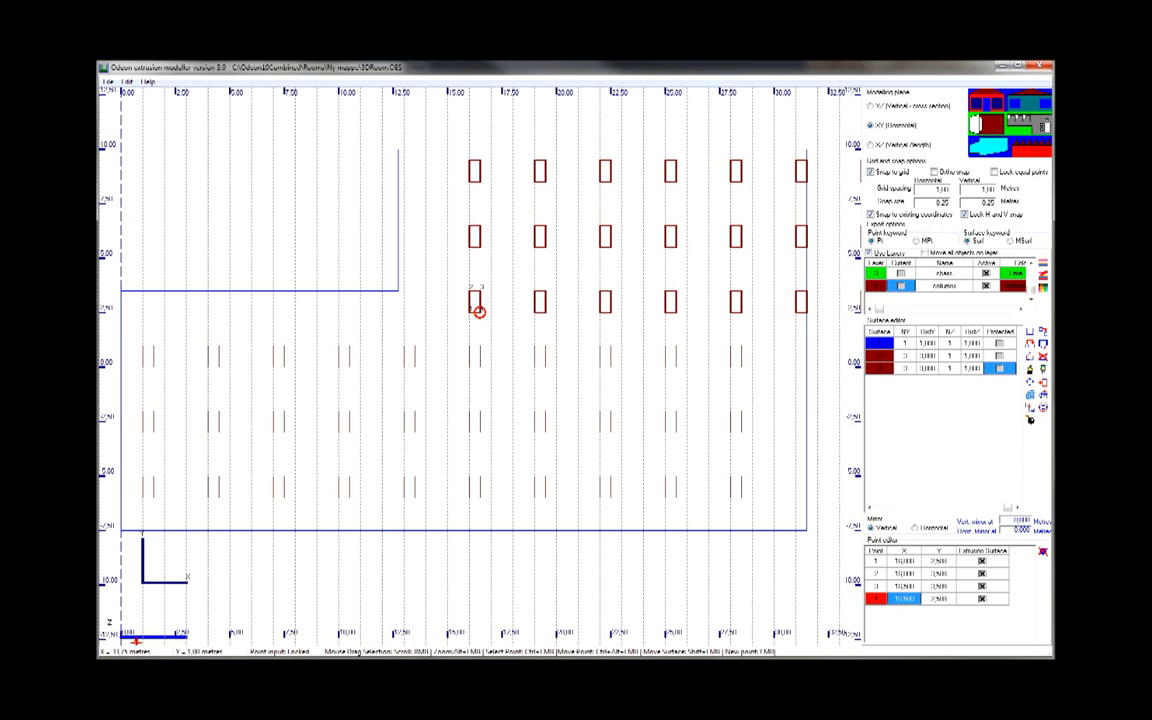
# Step: Set the number of repetitions along X to 5 for the copied rectangle array
pyautogui.click(920, 369)
pyautogui.press('Left')
pyautogui.press('Left')
pyautogui.press('Left')
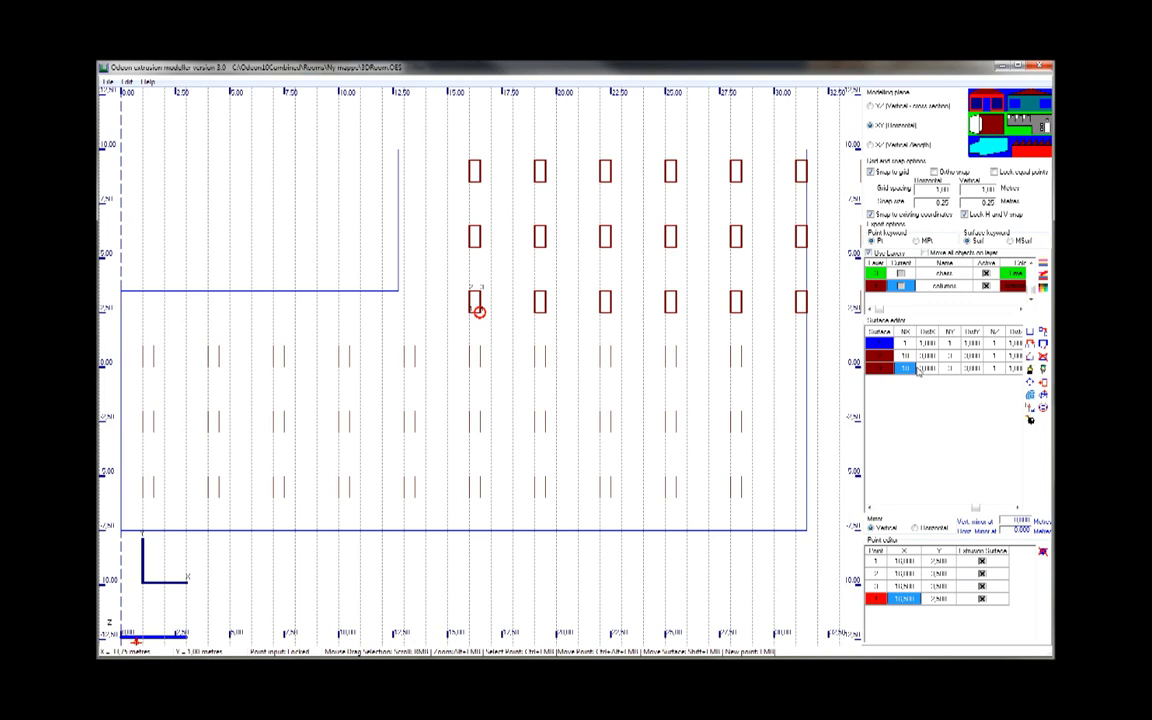
pyautogui.write('1')
pyautogui.click(919, 369)
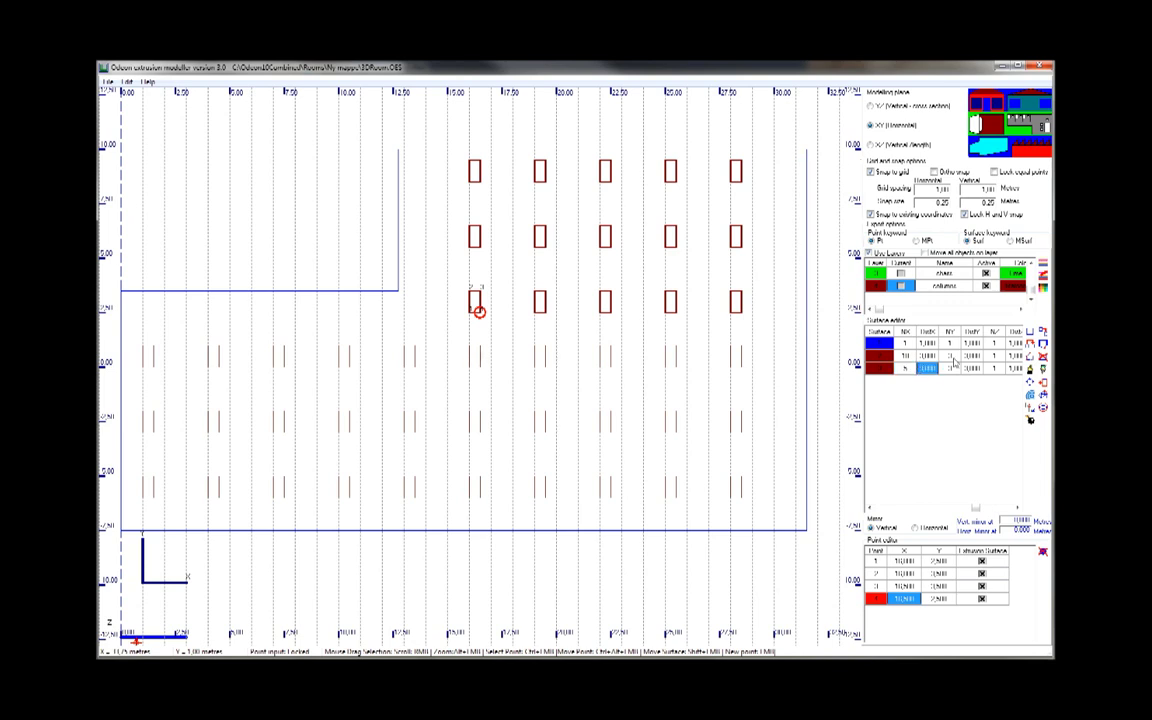
pyautogui.click(956, 370)
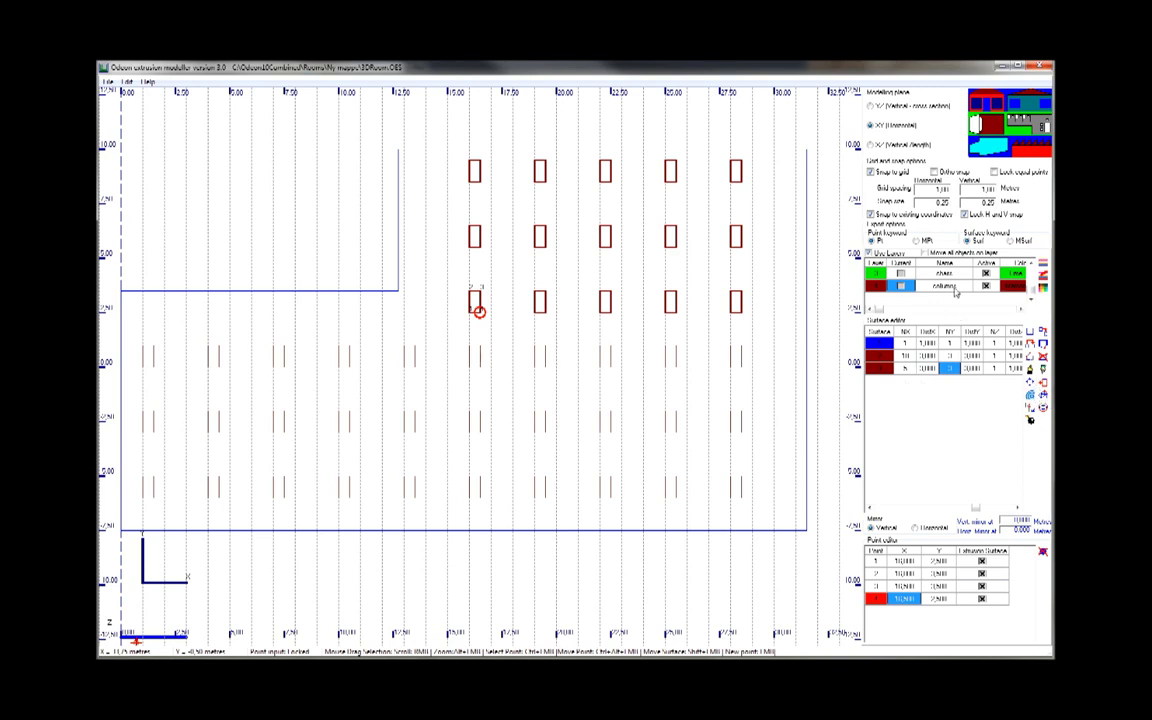
# Step: Make the chairs layer current and draw a new four-point surface about 0.5 m wide beside the first table rectangle
pyautogui.click(952, 274)
pyautogui.click(900, 273)
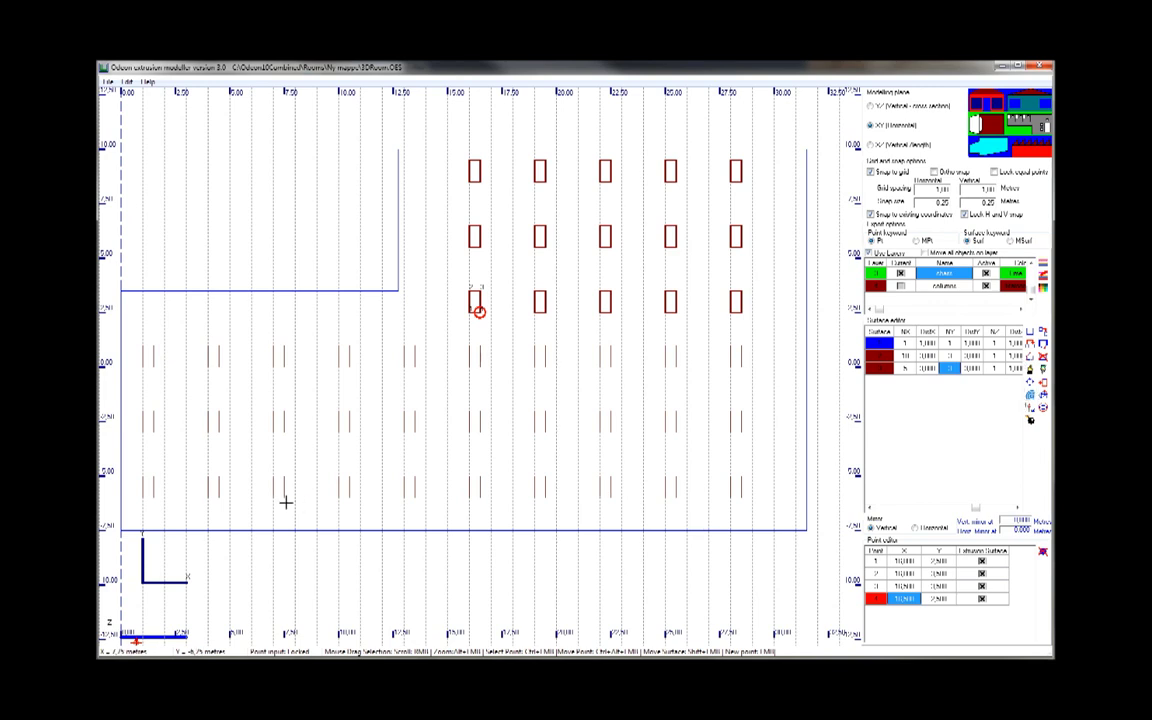
pyautogui.press('Insert')
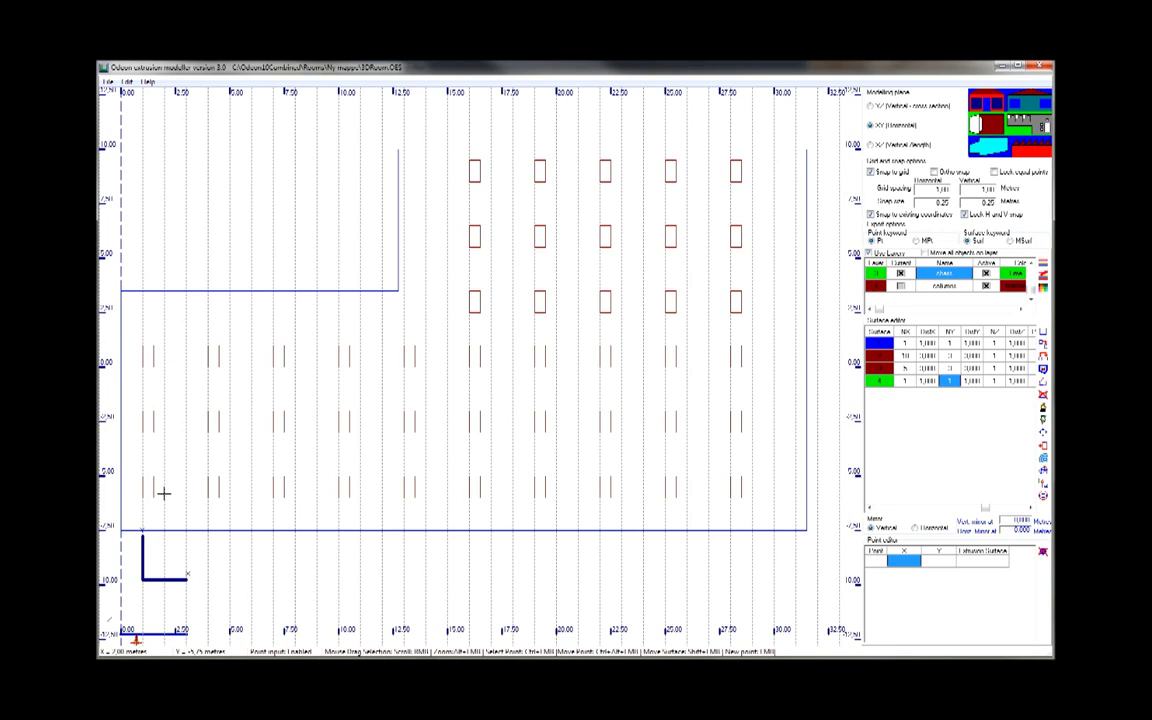
pyautogui.click(164, 491)
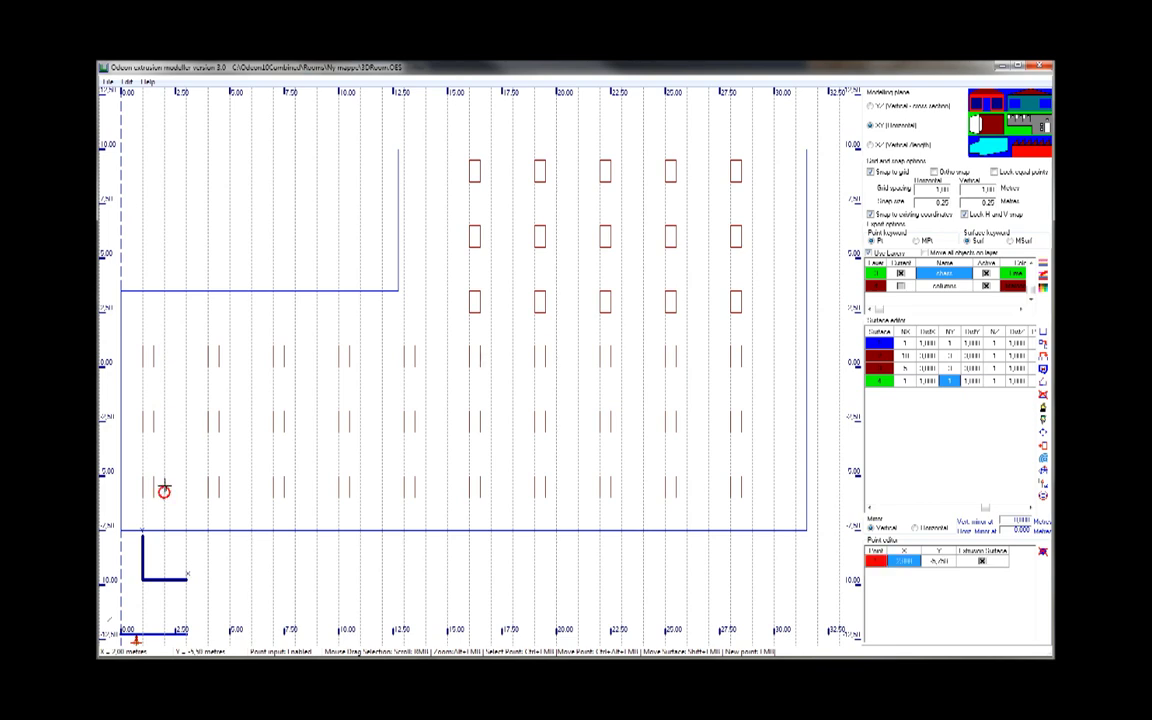
pyautogui.click(164, 490)
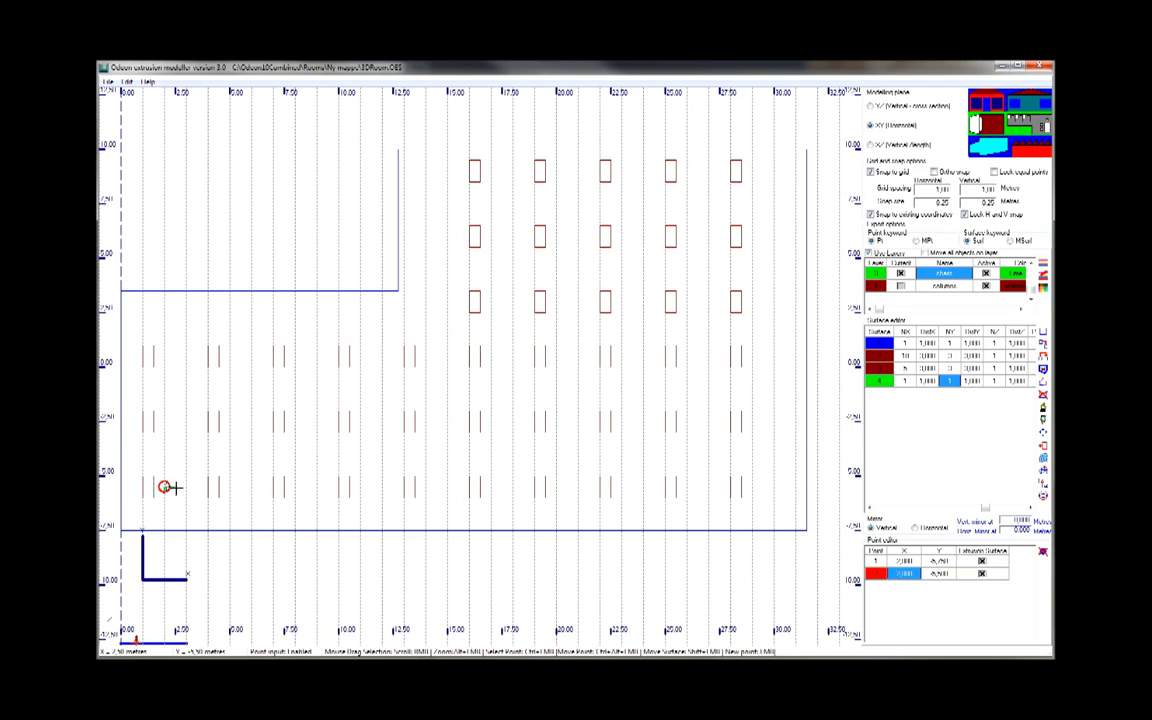
pyautogui.click(172, 487)
pyautogui.click(171, 490)
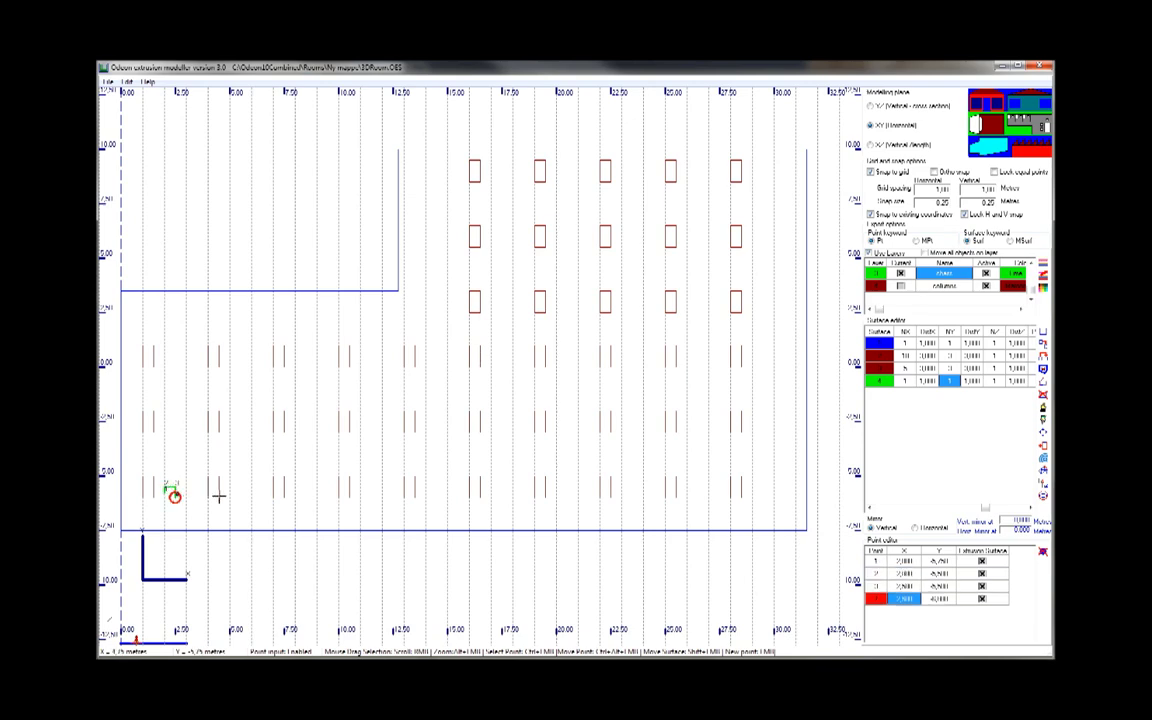
pyautogui.keyDown('alt'); pyautogui.moveTo(176, 504); pyautogui.dragTo(235, 476); pyautogui.keyUp('alt')
pyautogui.moveTo(238, 488); pyautogui.dragTo(252, 354, button='right')
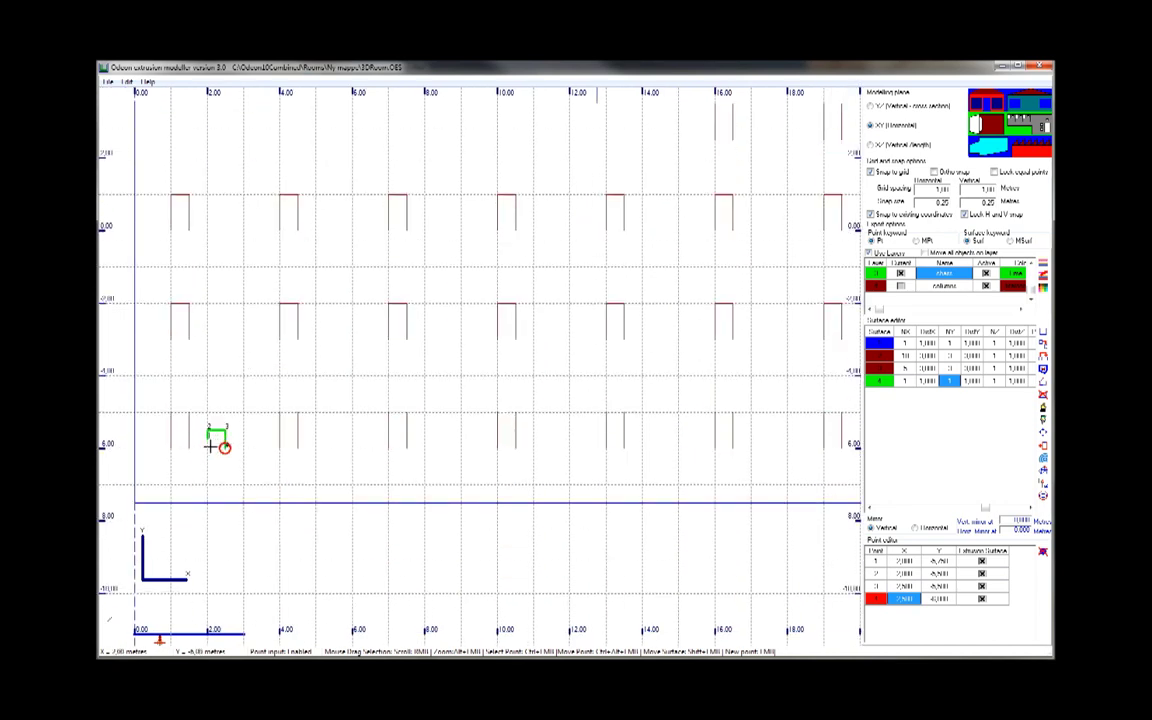
pyautogui.press('Escape')
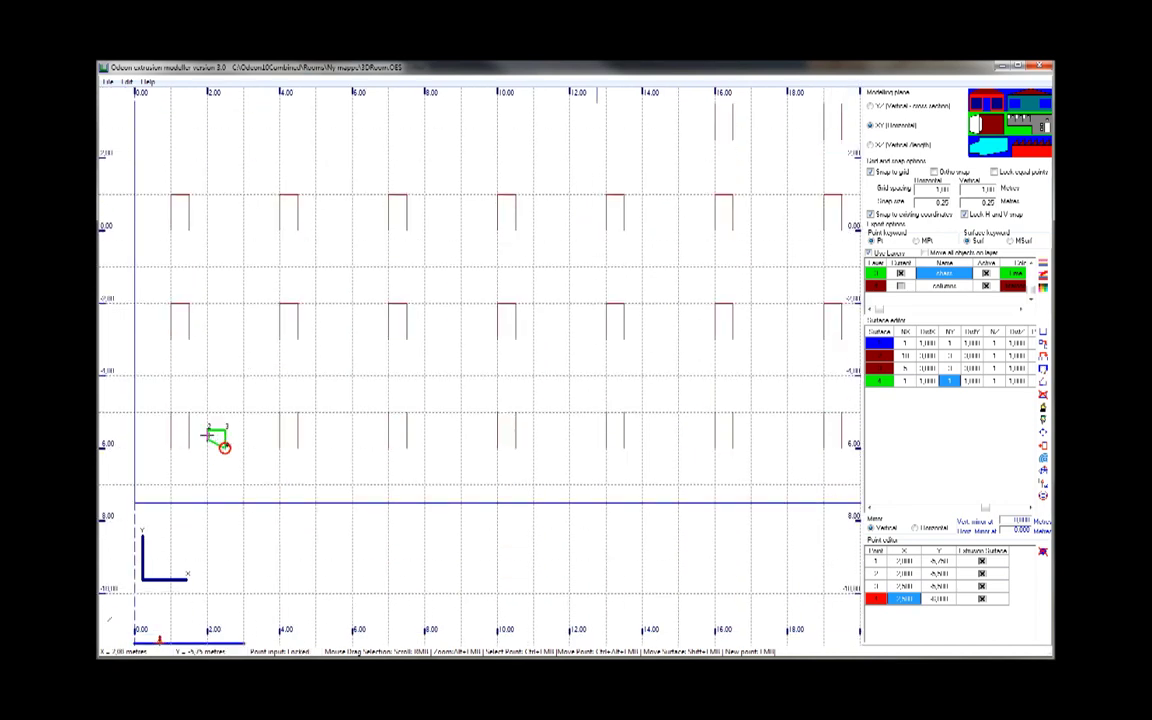
# Step: Move the chair surface's first corner to X 2 m, Y -6 m so the outline is a 0.5 m square
pyautogui.keyDown('ctrl'); pyautogui.click(206, 439); pyautogui.keyUp('ctrl')
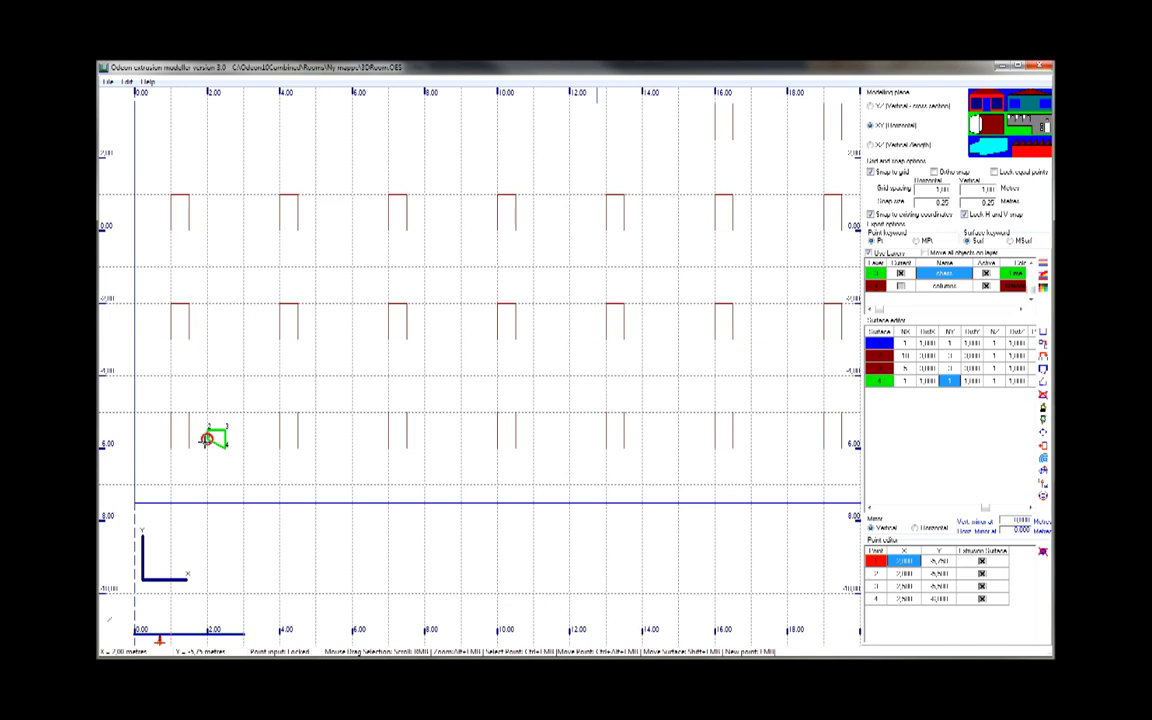
pyautogui.keyDown('ctrl'); pyautogui.keyDown('alt'); pyautogui.moveTo(206, 439); pyautogui.dragTo(206, 447); pyautogui.keyUp('alt'); pyautogui.keyUp('ctrl')
pyautogui.click(932, 598)
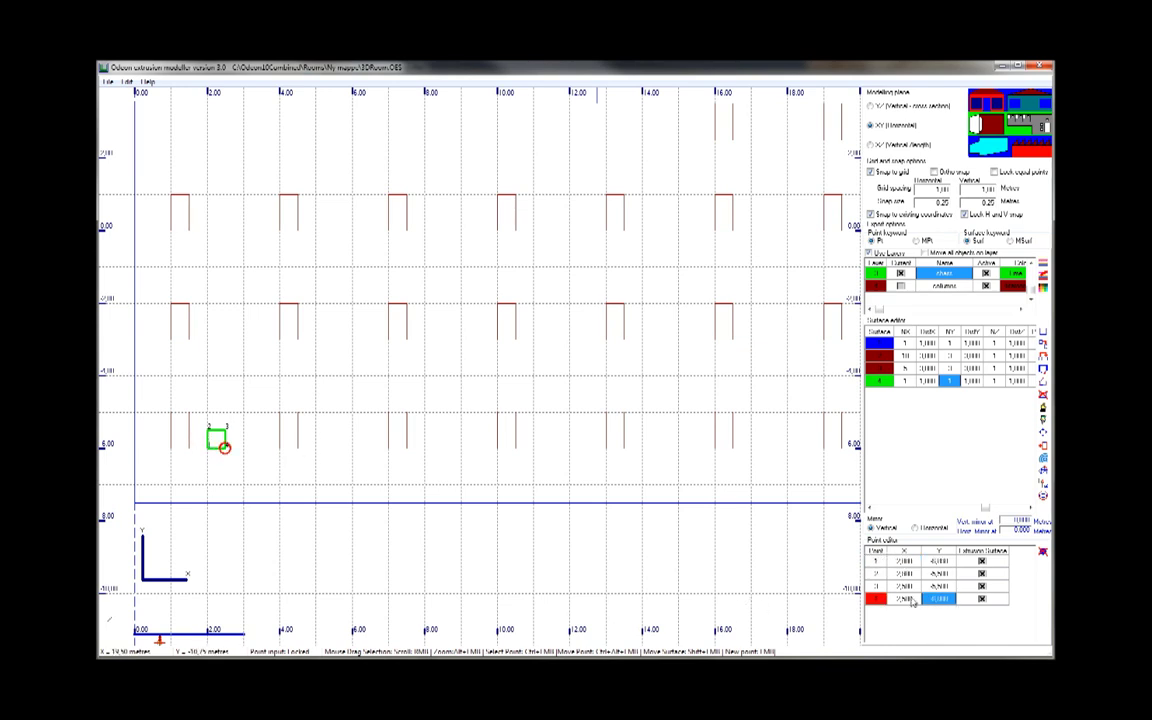
pyautogui.click(941, 561)
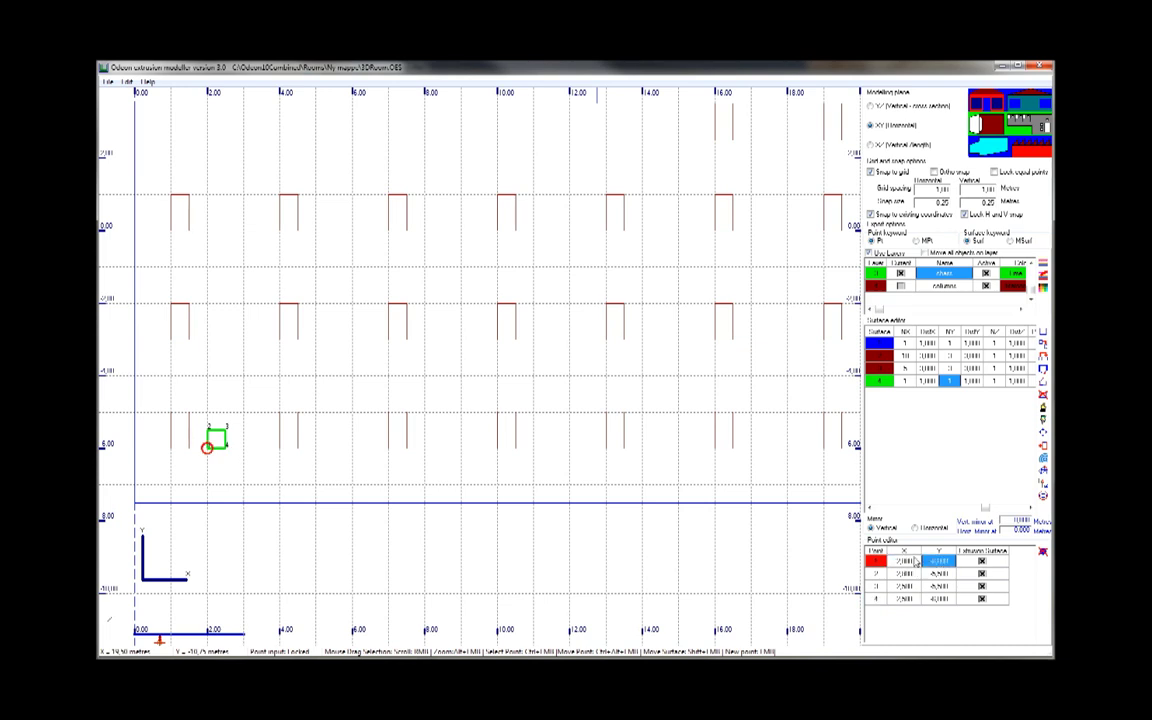
pyautogui.click(910, 585)
pyautogui.press('Up')
pyautogui.press('Up')
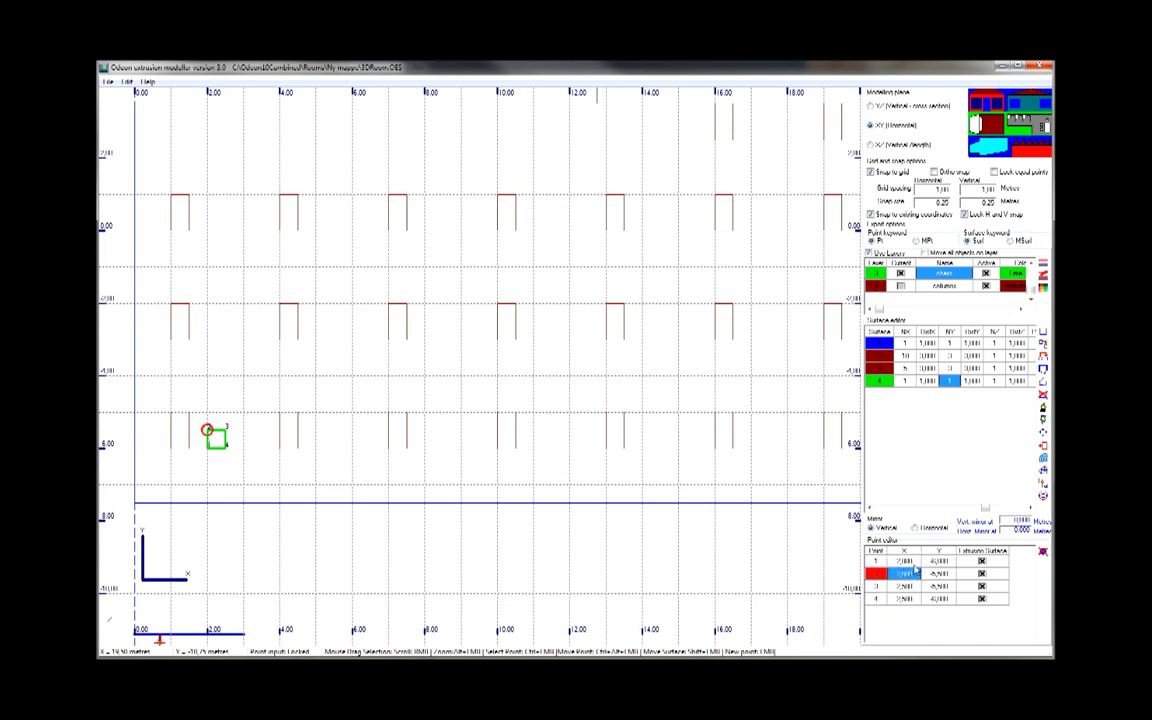
pyautogui.press('Down')
# Step: Set the chair surface's Z level to 0.4 m and its extrusion height (dZ) to 0.4 m
pyautogui.press('Left')
pyautogui.press('Left')
pyautogui.press('Left')
pyautogui.press('Left')
pyautogui.press('Left')
pyautogui.press('Left')
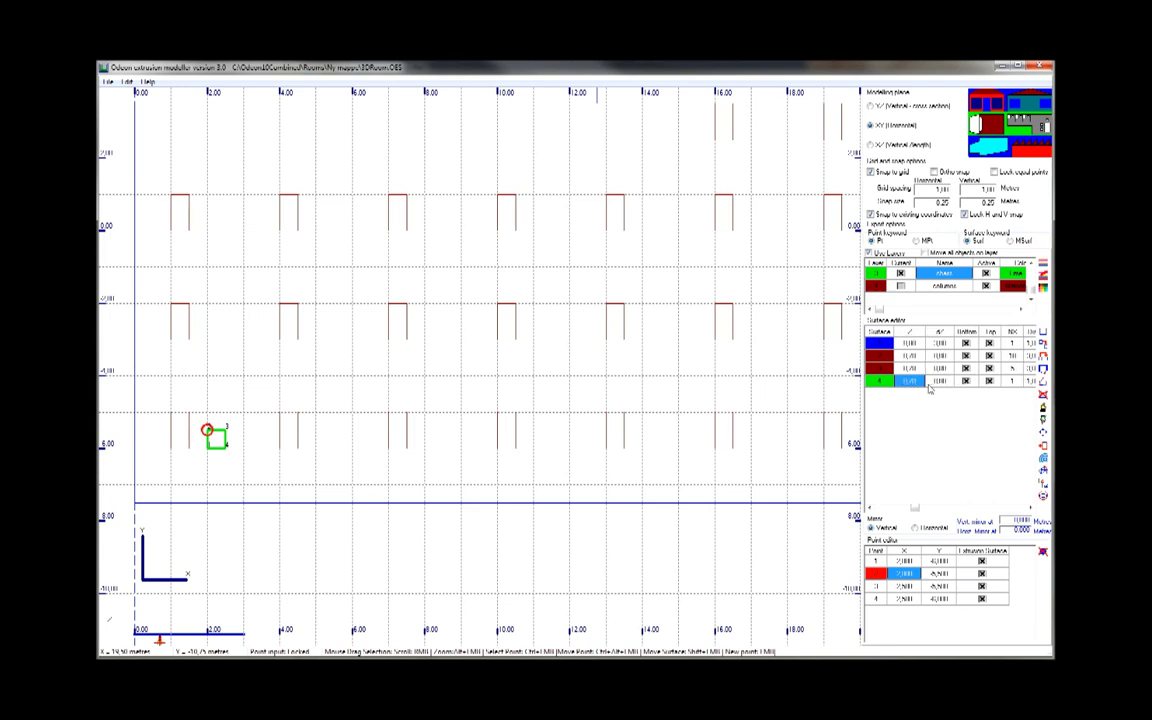
pyautogui.write('0')
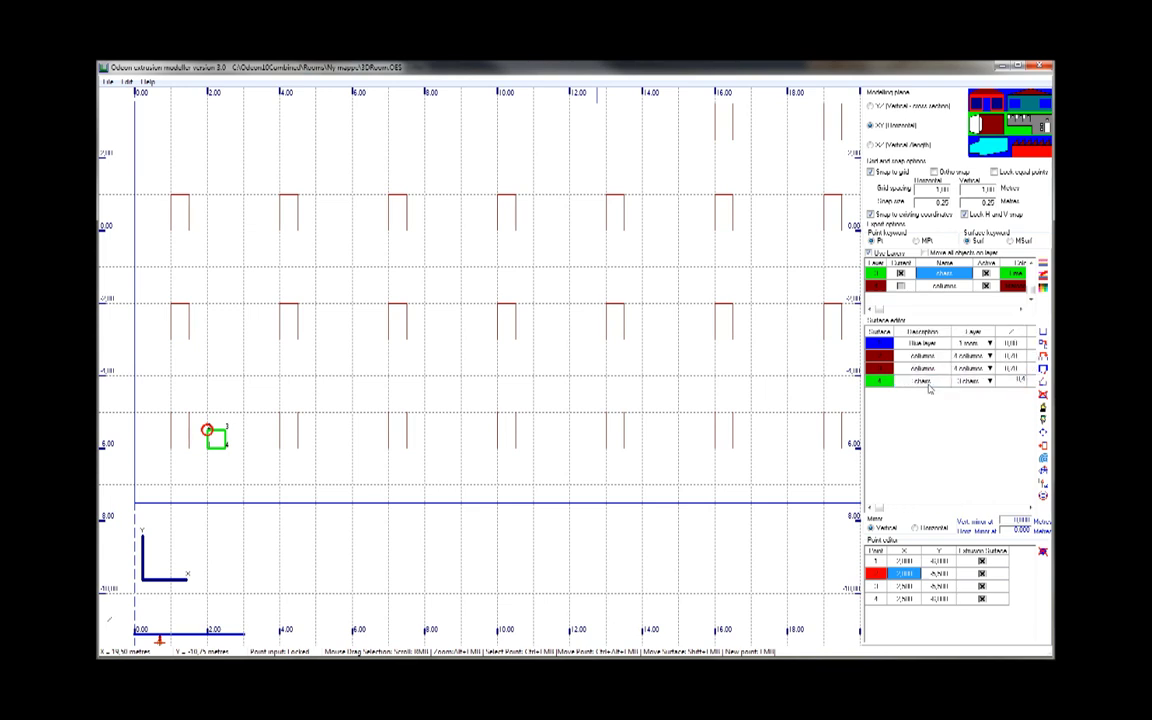
pyautogui.click(1032, 382)
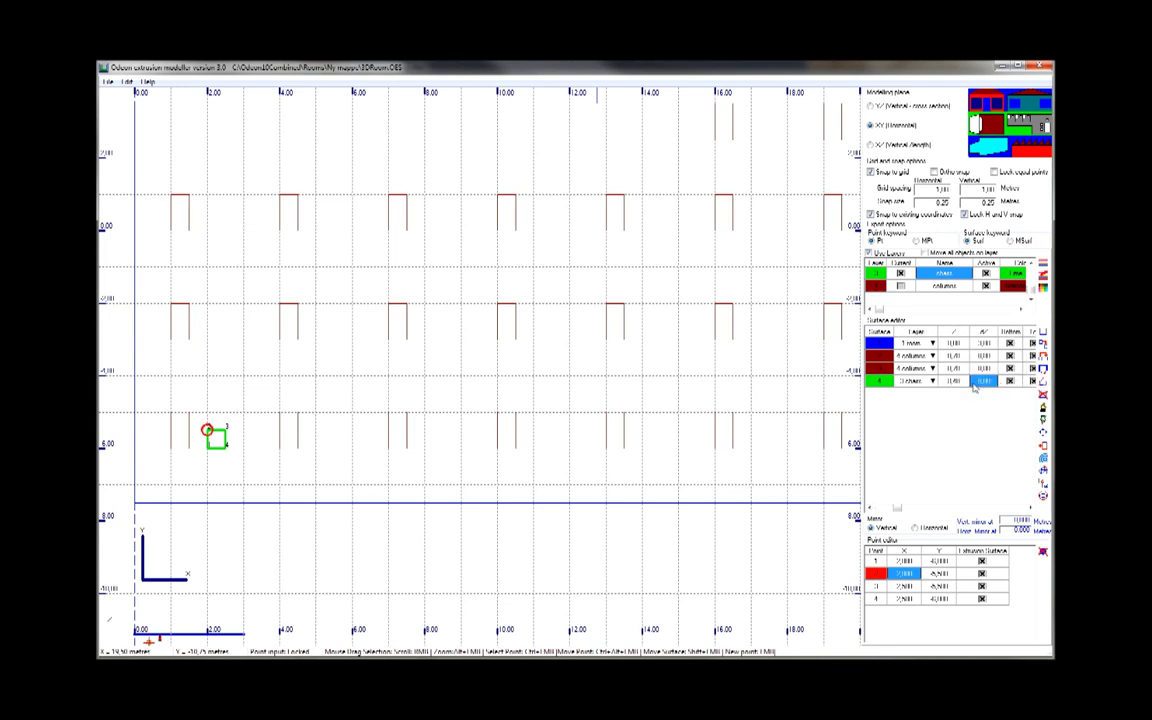
pyautogui.click(973, 381)
pyautogui.click(1018, 383)
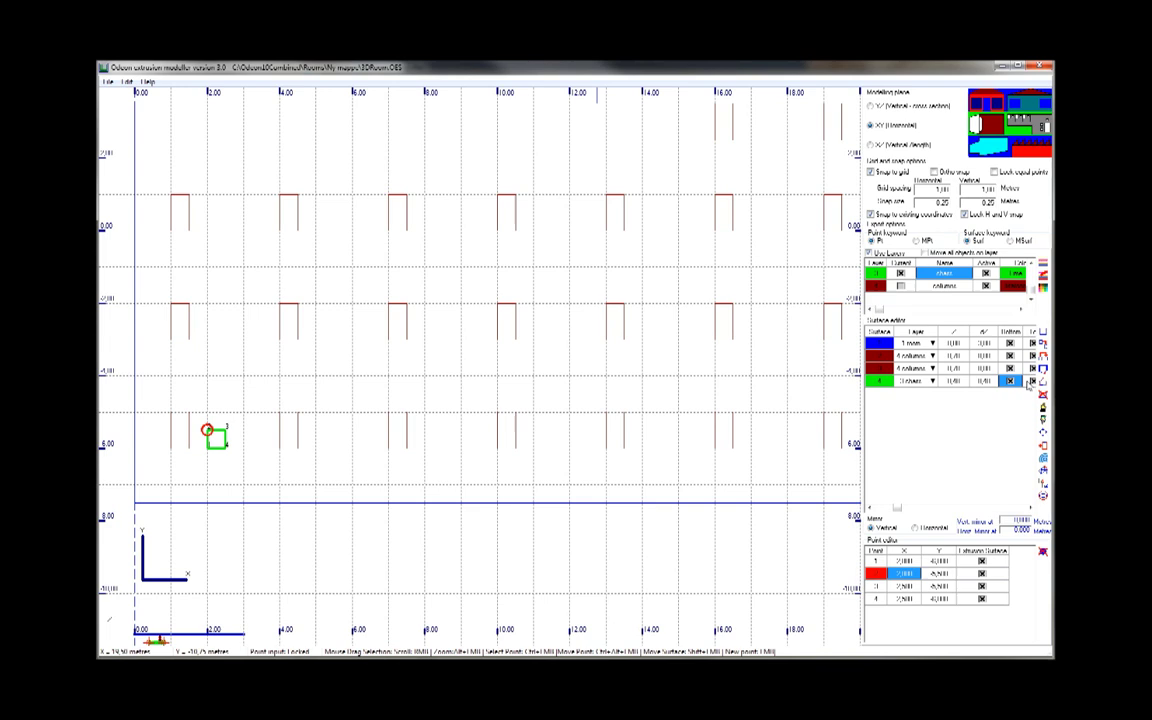
# Step: Turn off the top face of the chair surface
pyautogui.click(1031, 384)
pyautogui.click(992, 383)
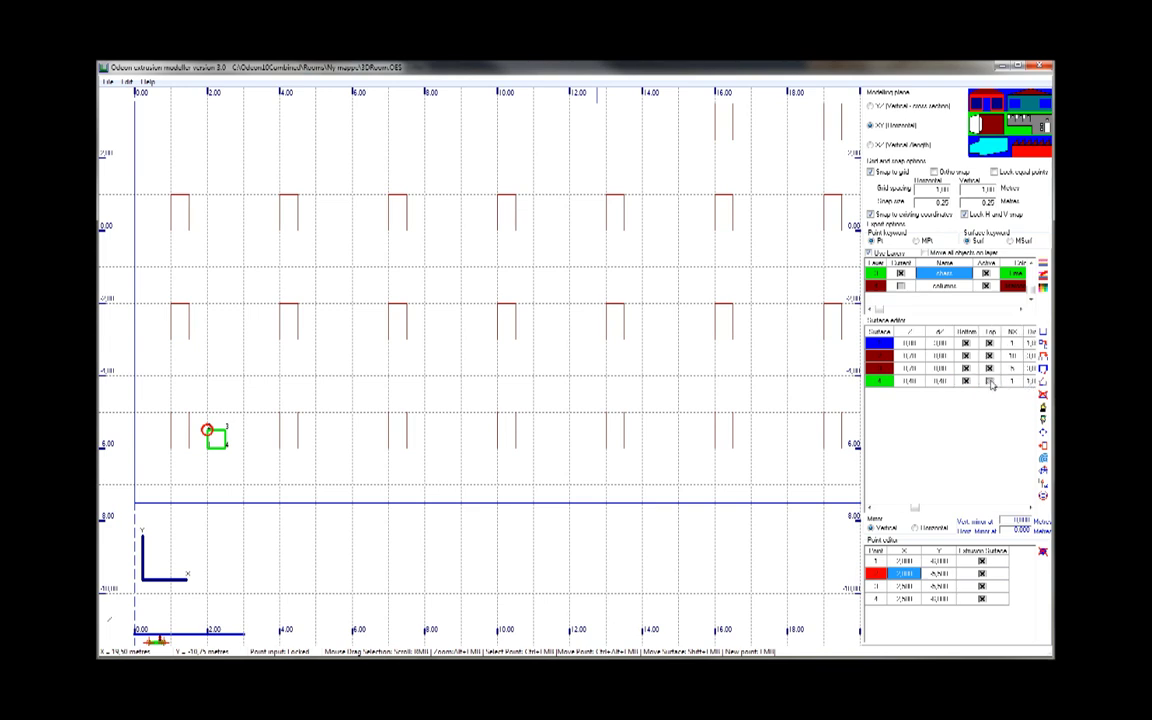
pyautogui.click(1006, 385)
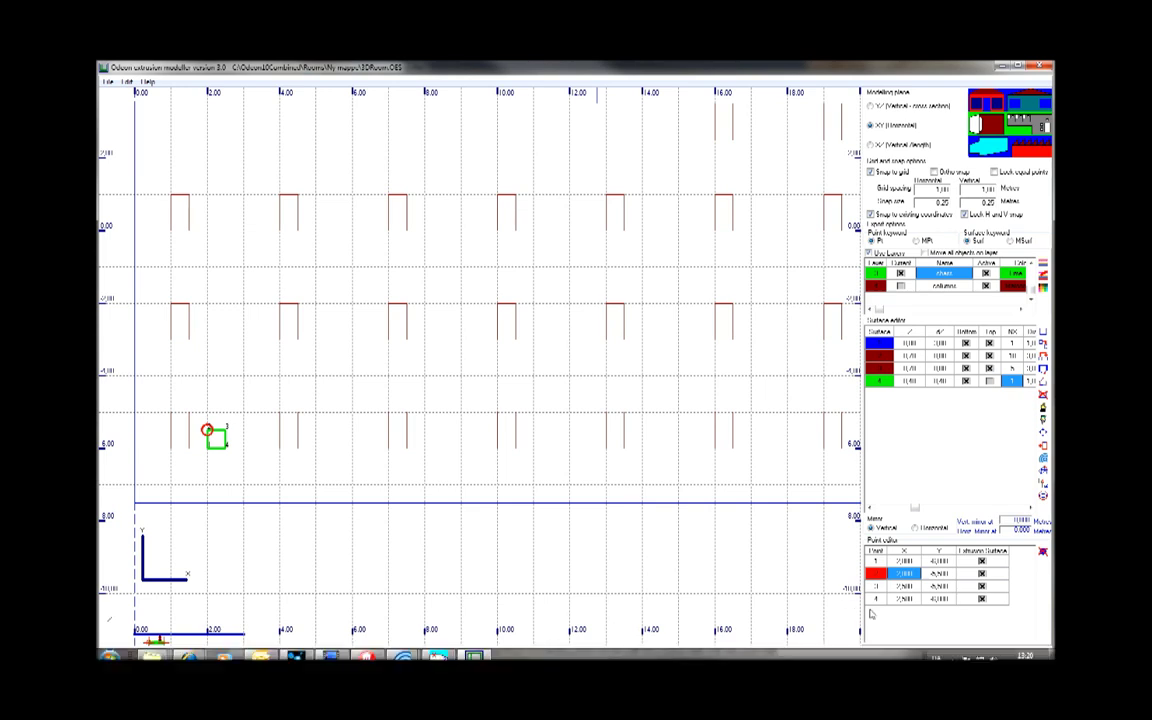
# Step: Turn off the chair's extrusion surfaces at points 1, 2 and 4, leaving only the one at point 3 as backrest
pyautogui.click(950, 561)
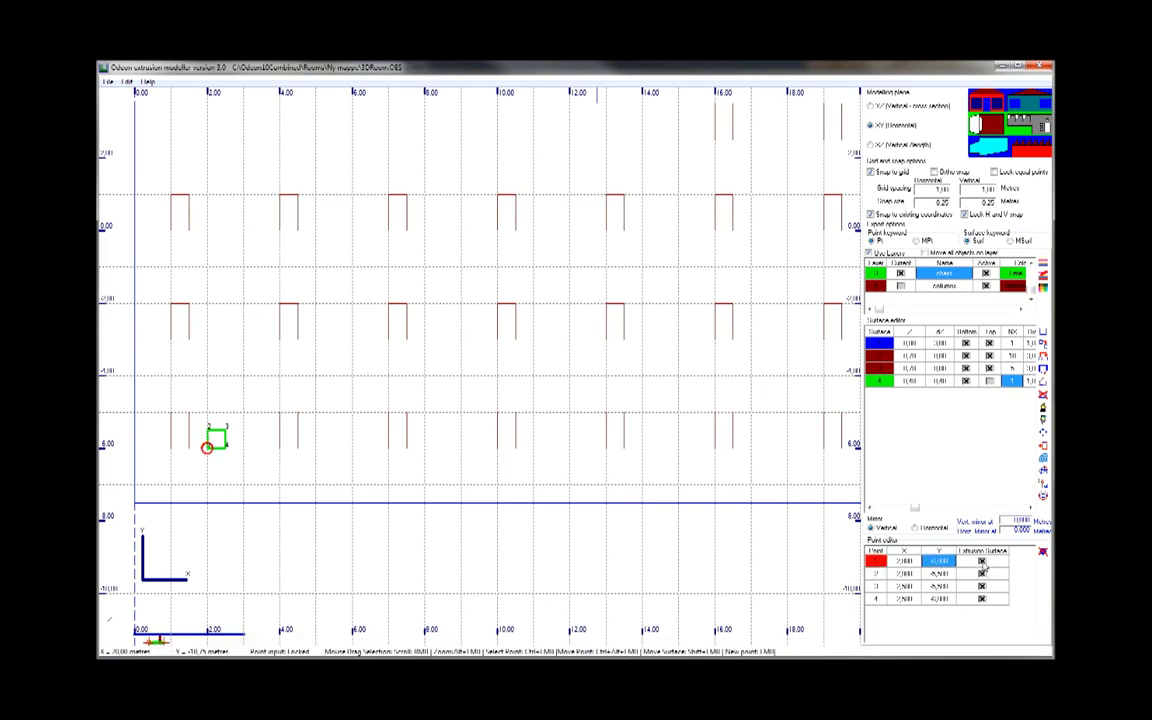
pyautogui.click(981, 574)
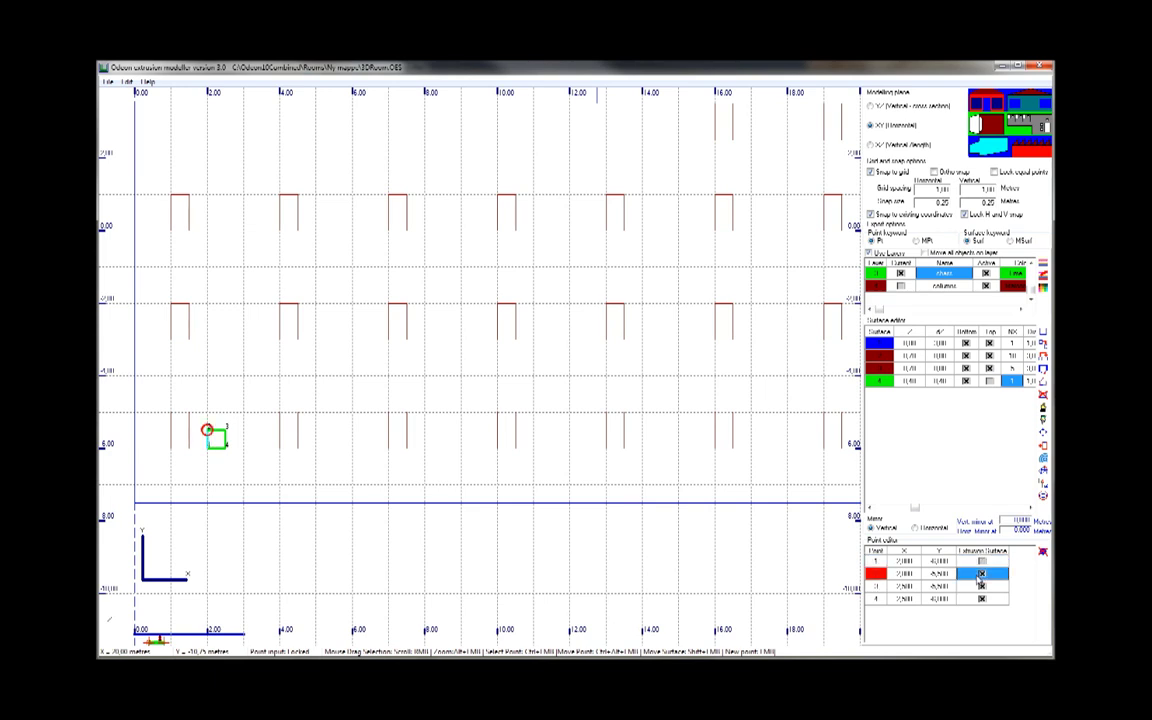
pyautogui.click(982, 577)
pyautogui.click(980, 598)
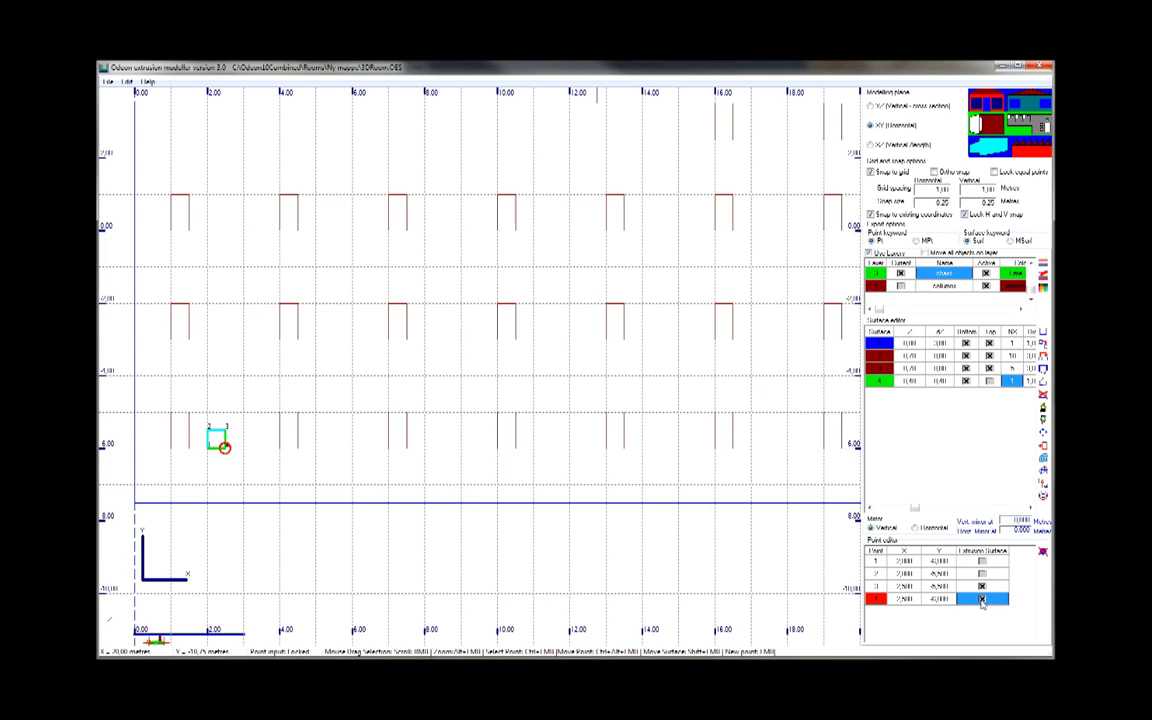
pyautogui.click(981, 599)
pyautogui.click(969, 588)
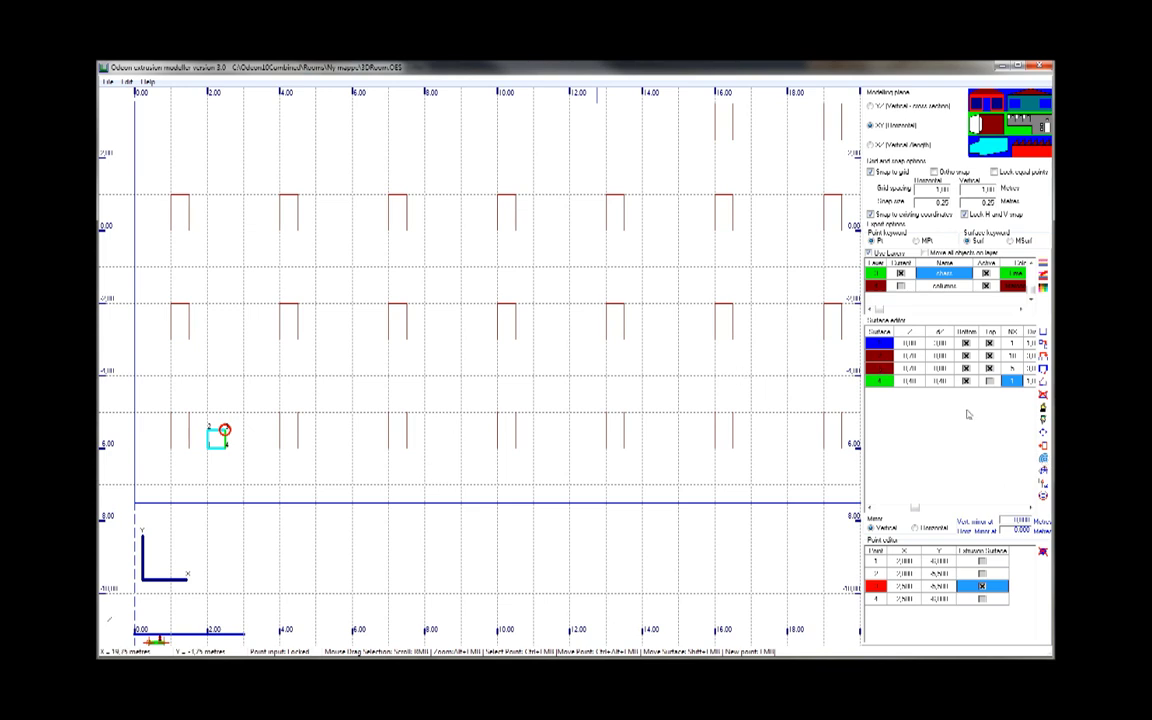
# Step: Repeat the chair 10 times along X with a spacing of 3 m
pyautogui.click(940, 381)
pyautogui.press('Right')
pyautogui.press('Right')
pyautogui.press('Right')
pyautogui.press('Right')
pyautogui.press('Left')
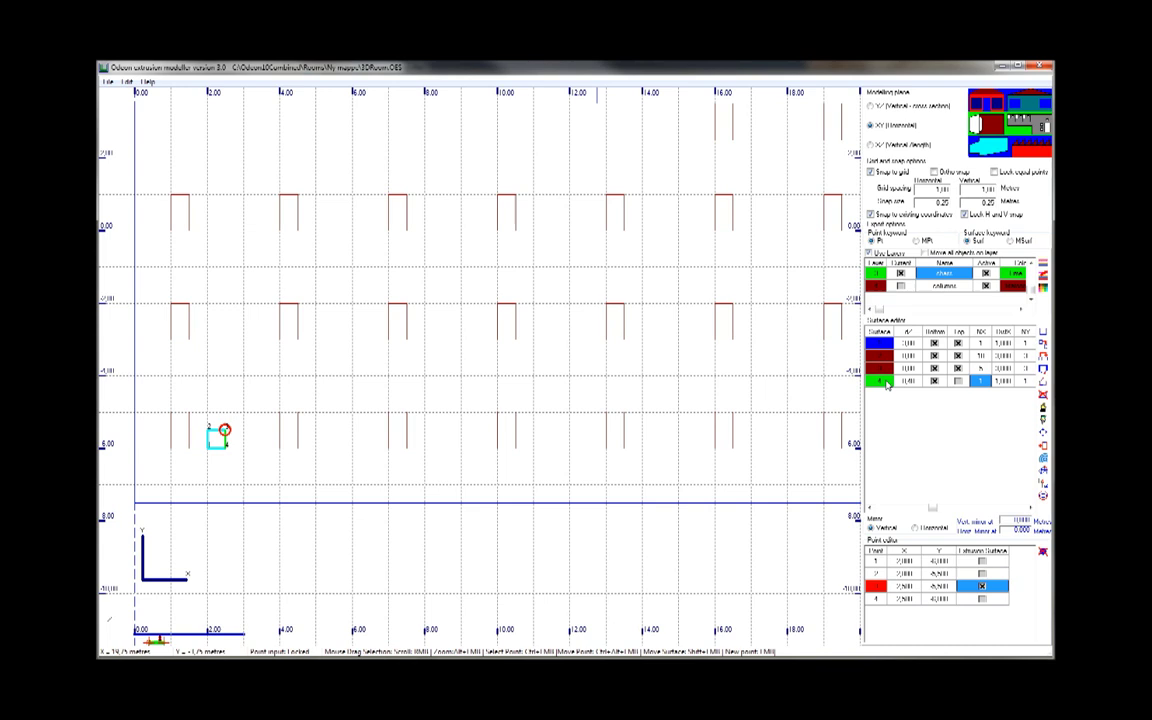
pyautogui.write('10')
pyautogui.press('Tab')
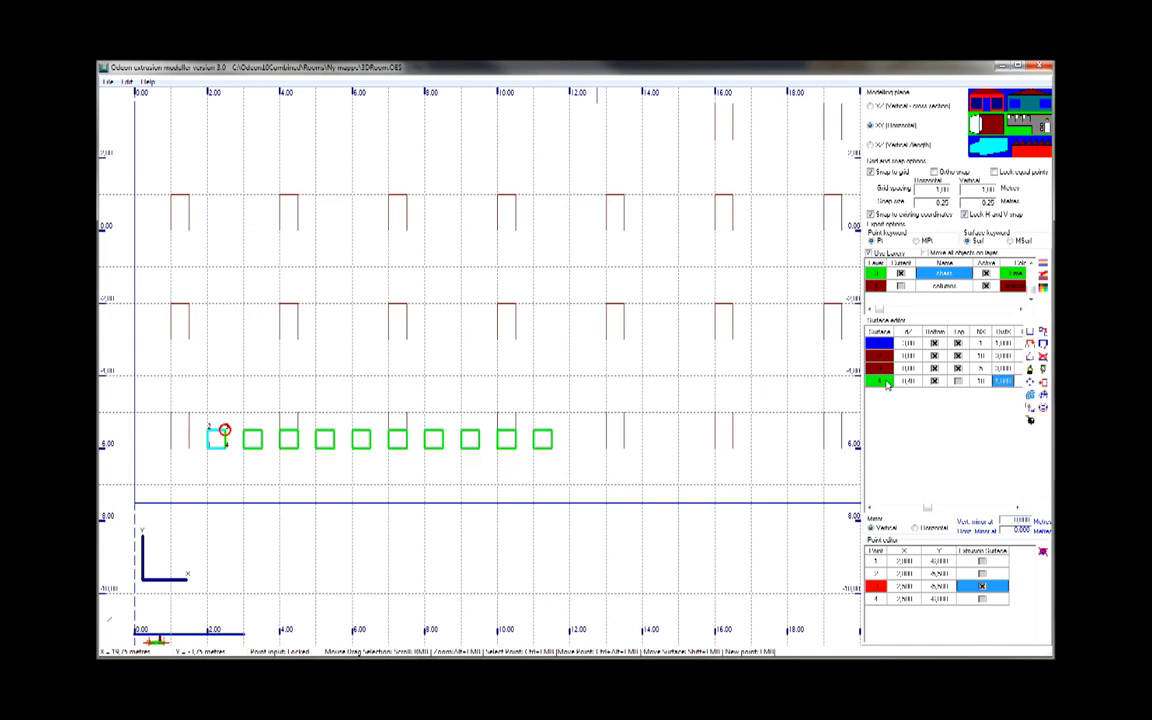
pyautogui.write('3')
pyautogui.press('Tab')
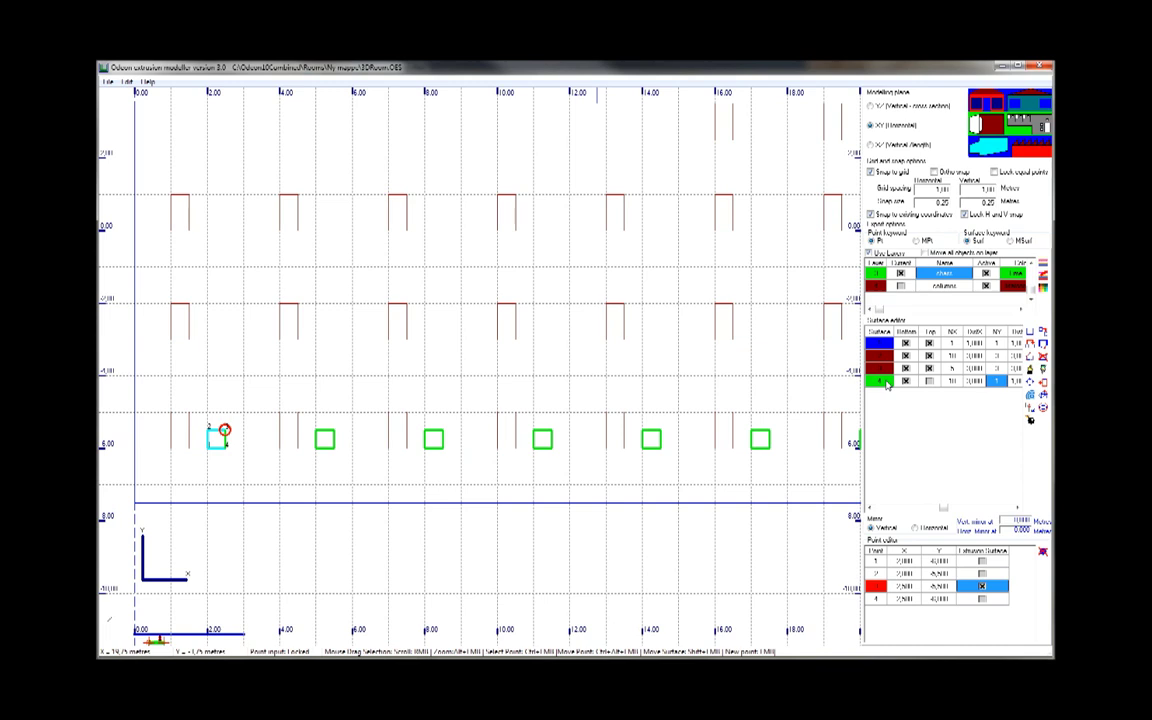
# Step: Repeat the row of chairs 3 times along Y with a spacing of 3 m
pyautogui.write('3')
pyautogui.press('Tab')
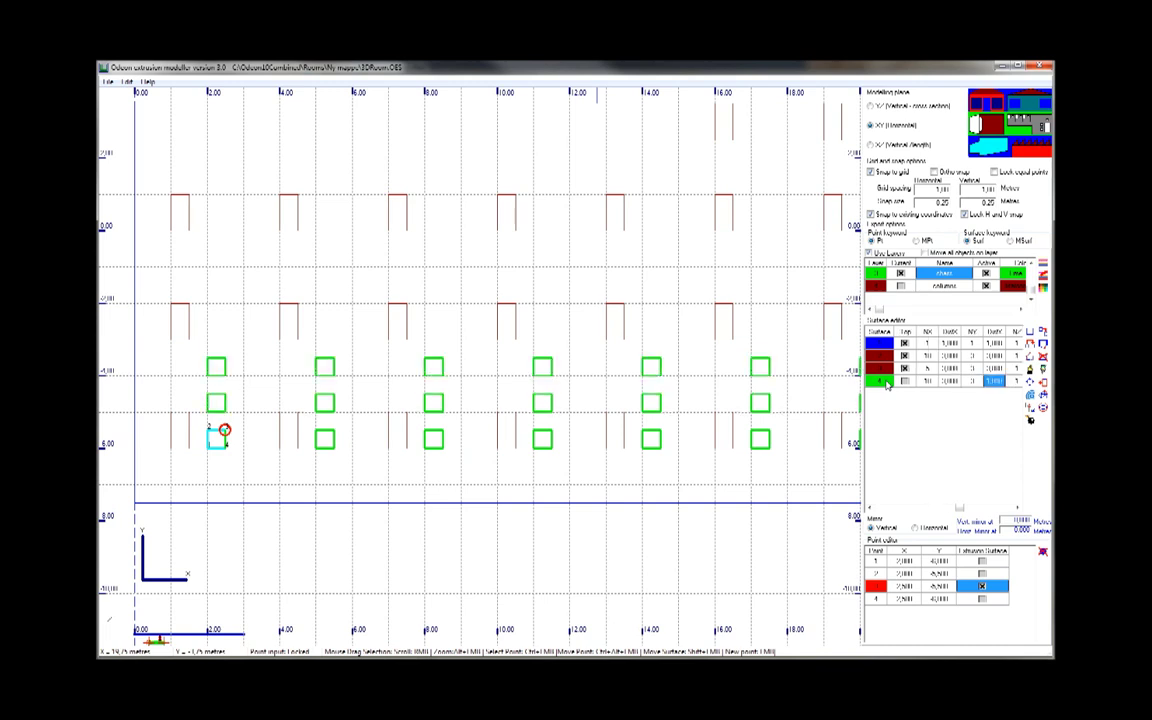
pyautogui.write('3')
pyautogui.press('Tab')
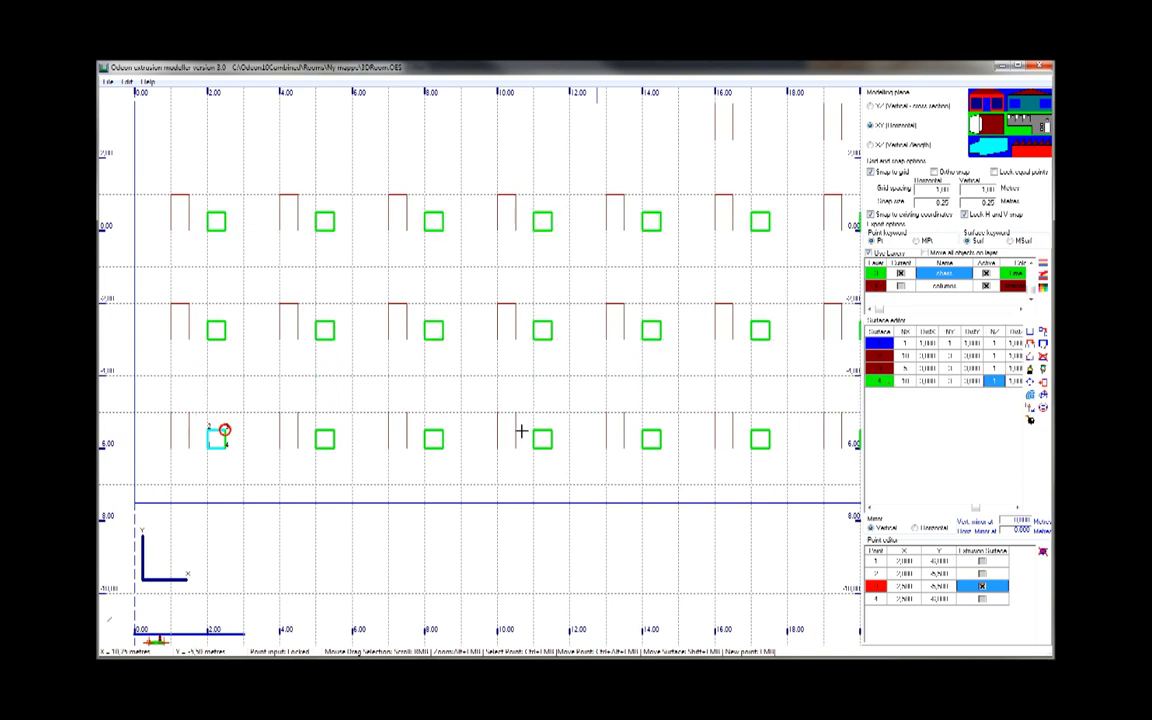
# Step: Duplicate the chair array and move the copy so it starts at about X 17.25 m, Y 2.75 m, beside the second table array
pyautogui.hotkey('ctrl', 'shift', 'c')
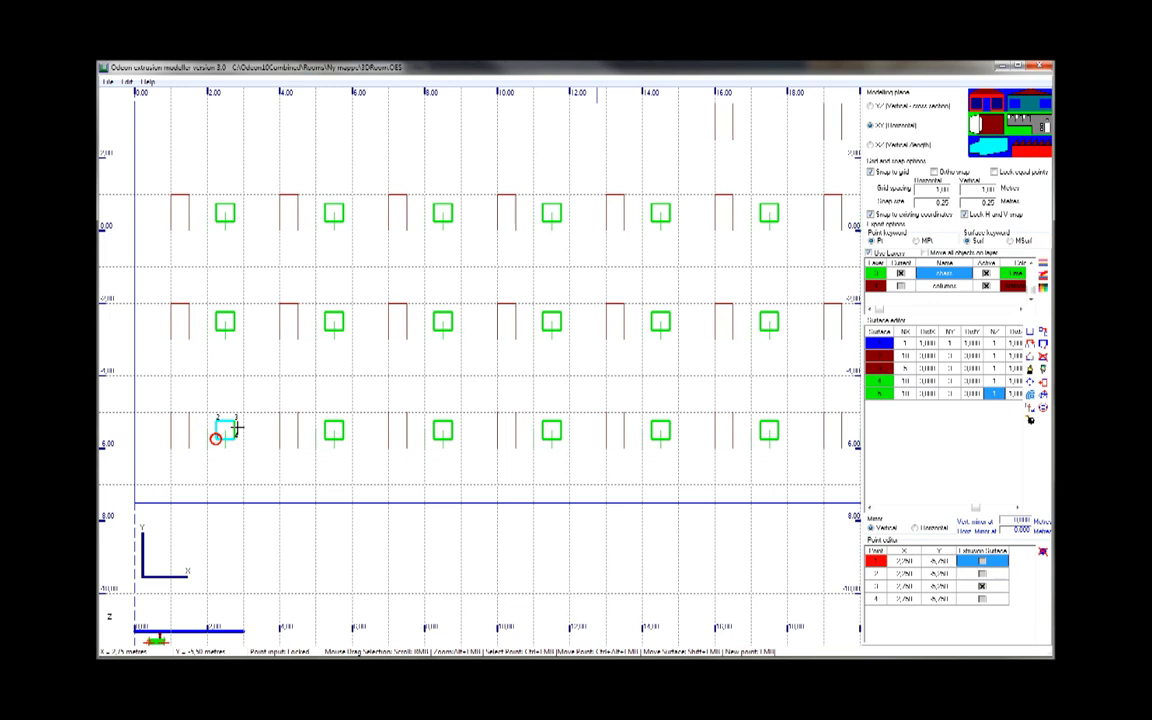
pyautogui.keyDown('shift'); pyautogui.moveTo(225, 440); pyautogui.dragTo(777, 129); pyautogui.keyUp('shift')
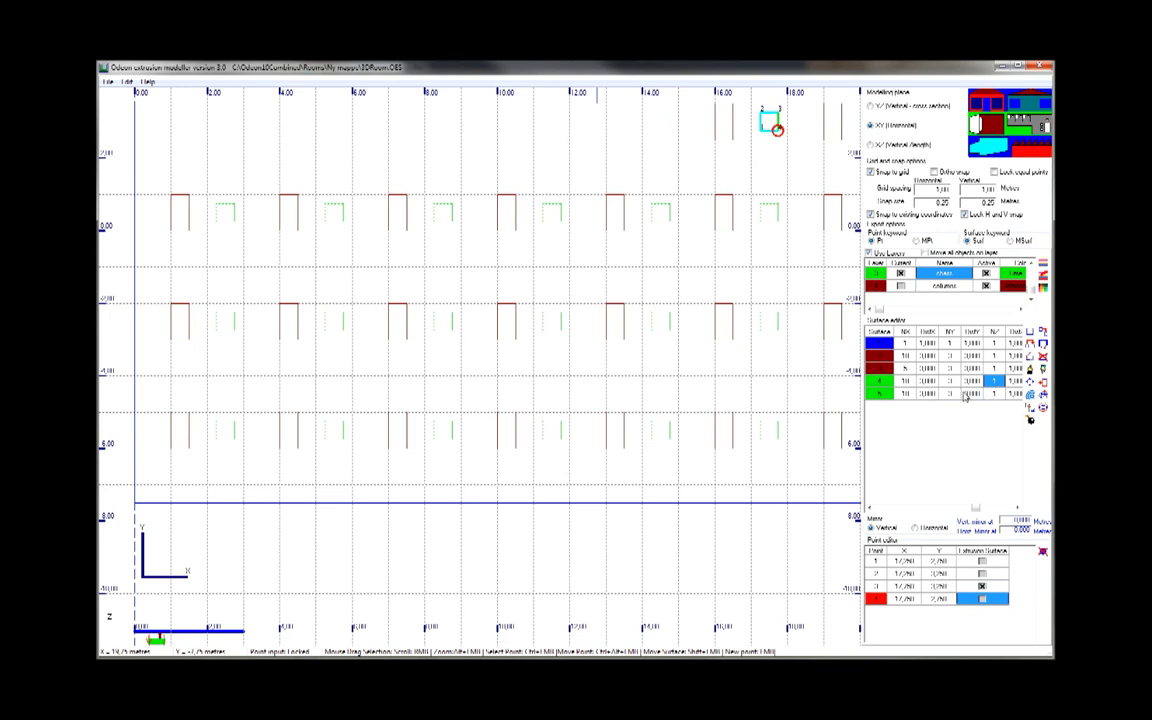
# Step: Set the X repetition count of the chair array starting at X 2.25 m to 5
pyautogui.click(926, 394)
pyautogui.click(898, 395)
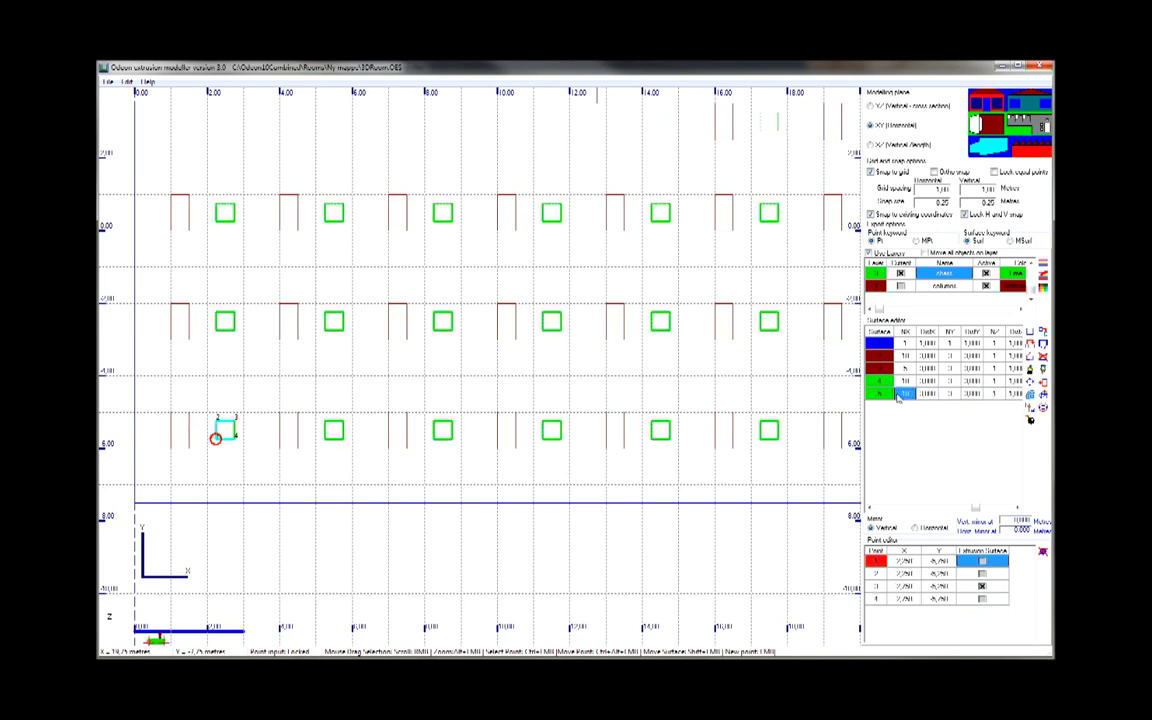
pyautogui.write('5')
pyautogui.click(931, 396)
pyautogui.keyDown('ctrl'); pyautogui.click(748, 316); pyautogui.keyUp('ctrl')
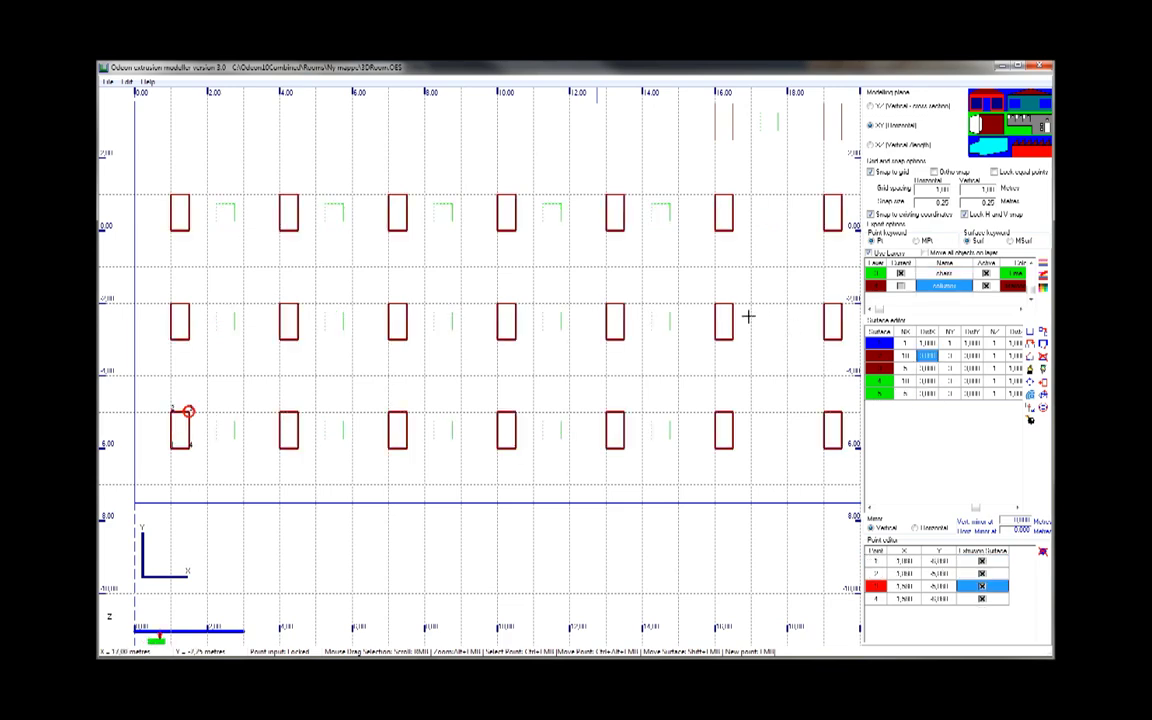
pyautogui.scroll(-3, 748, 316)
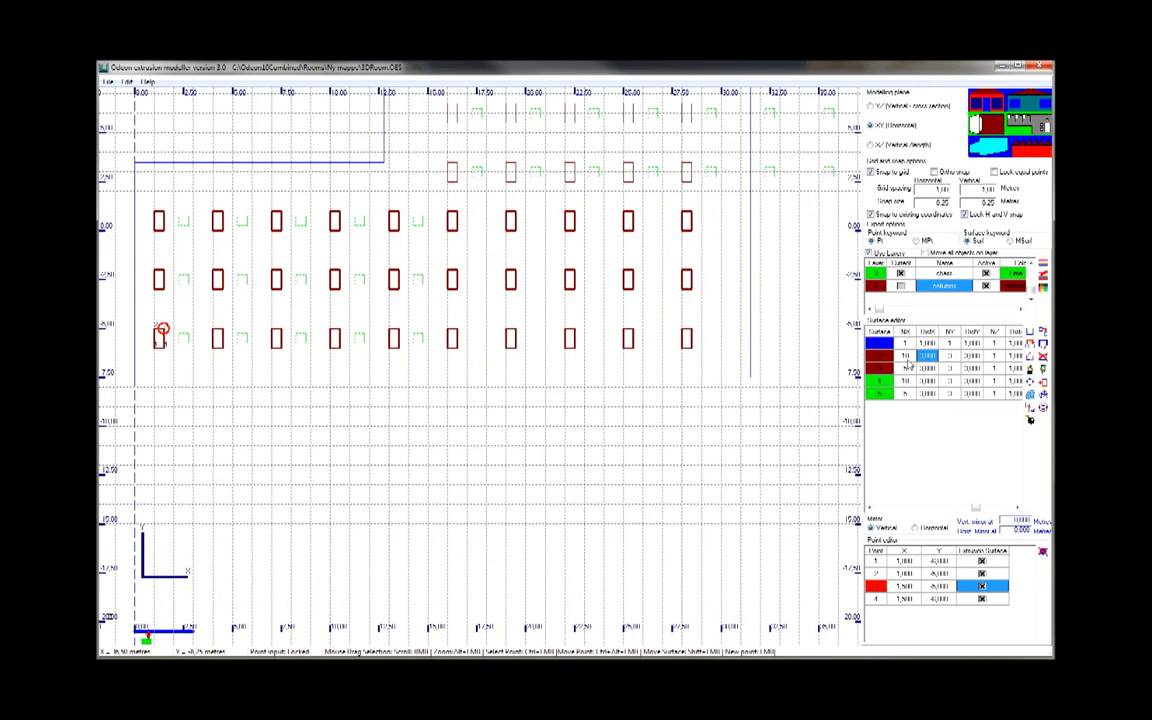
# Step: Set the X repetition count of the copied chair array starting at X 17.25 m to 5
pyautogui.click(906, 368)
pyautogui.click(910, 369)
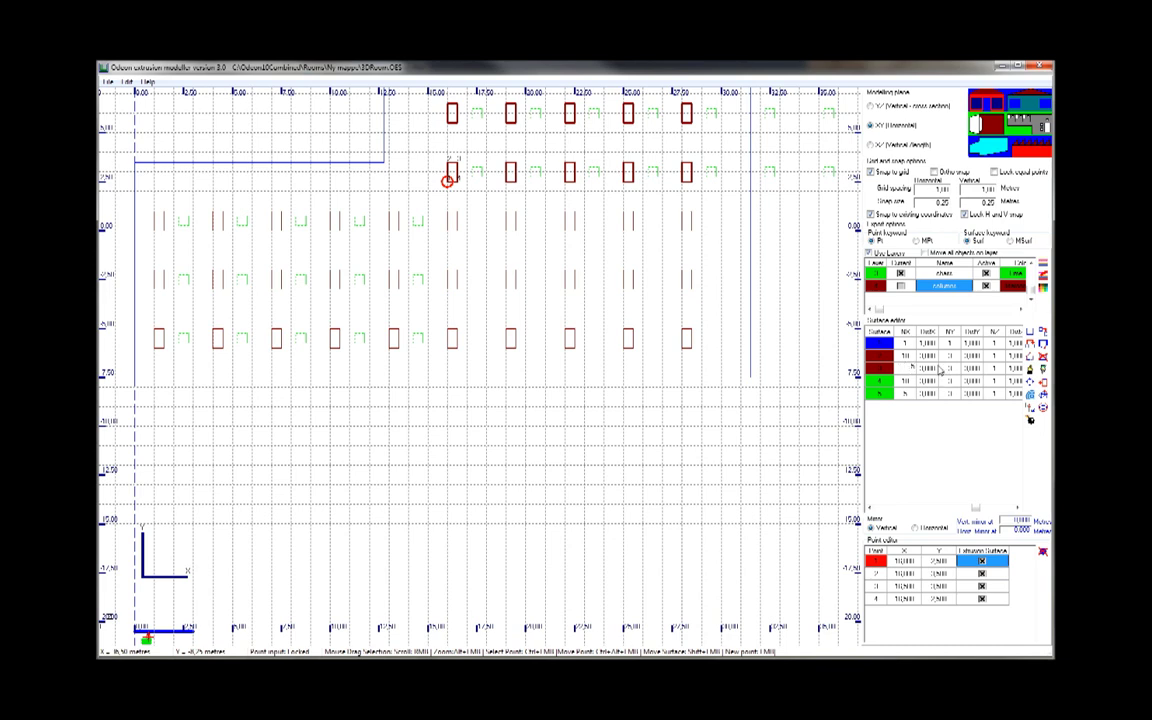
pyautogui.click(932, 368)
pyautogui.click(921, 385)
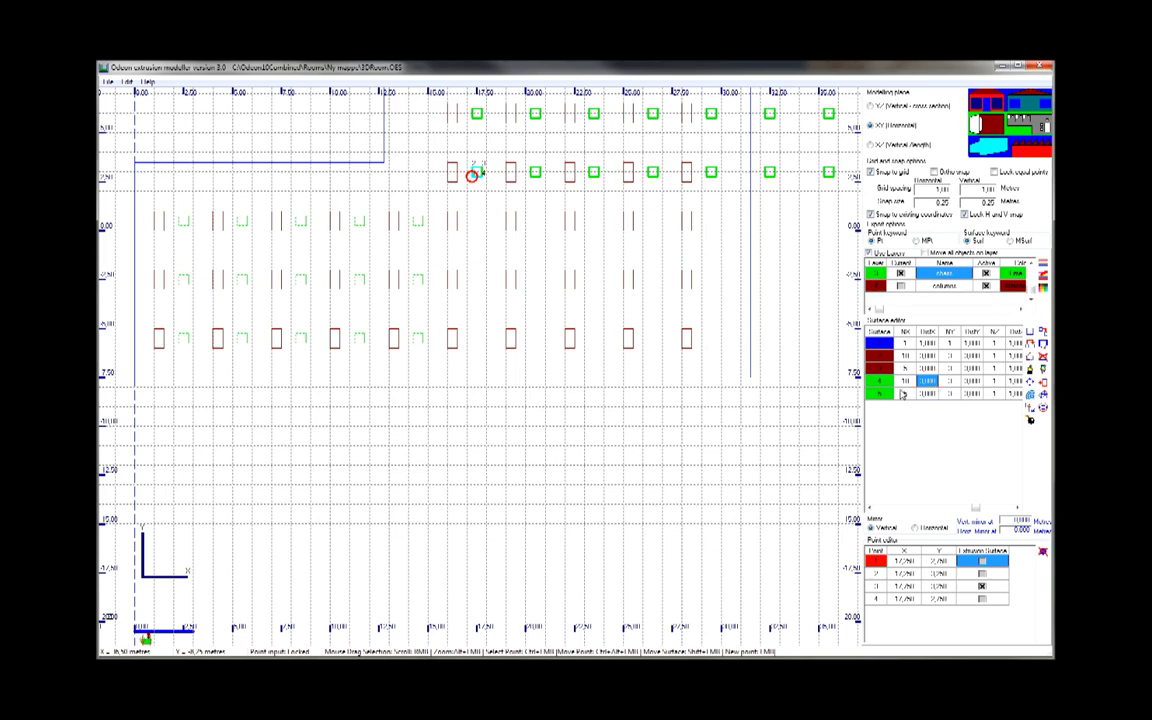
pyautogui.click(910, 381)
pyautogui.press('Return')
pyautogui.scroll(2, 764, 302)
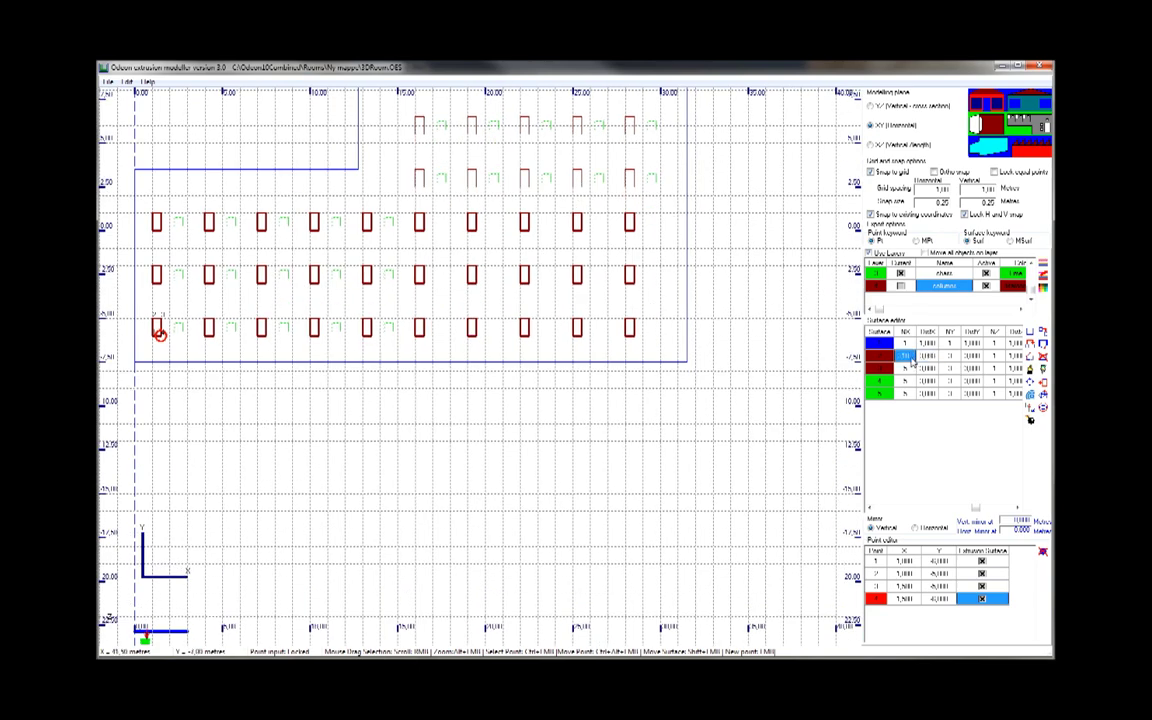
# Step: Set the X repetition count of the original chair array starting at X 2.25 m to 10
pyautogui.click(902, 357)
pyautogui.click(903, 381)
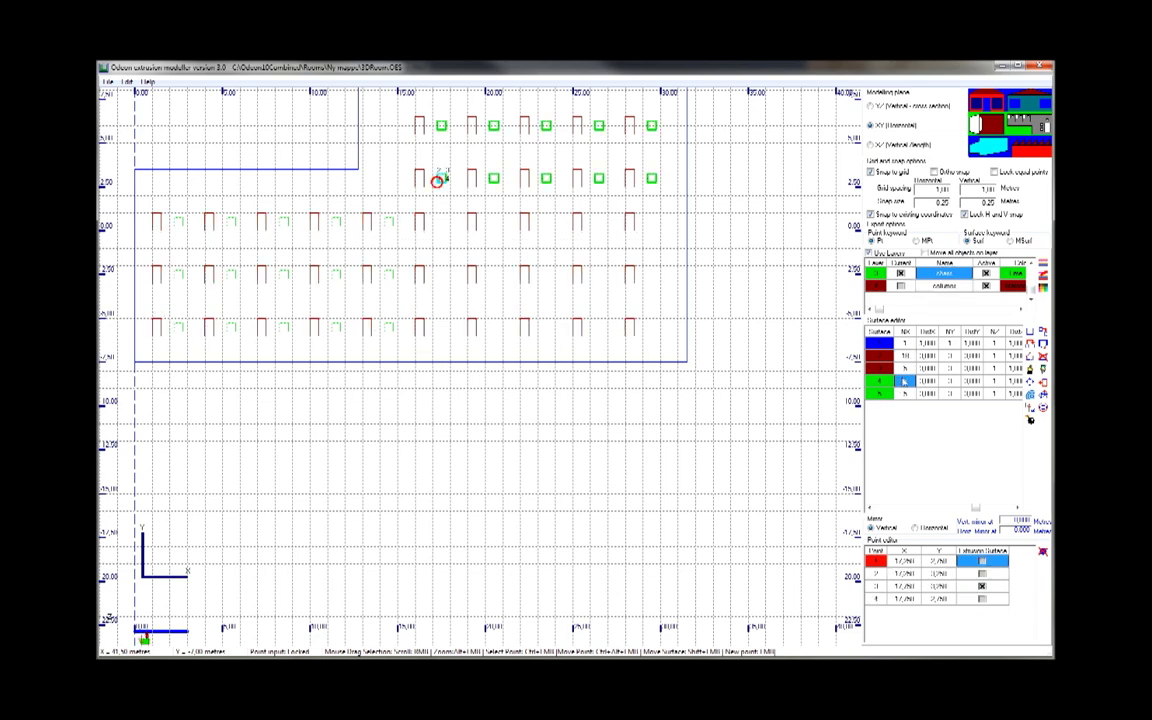
pyautogui.click(906, 394)
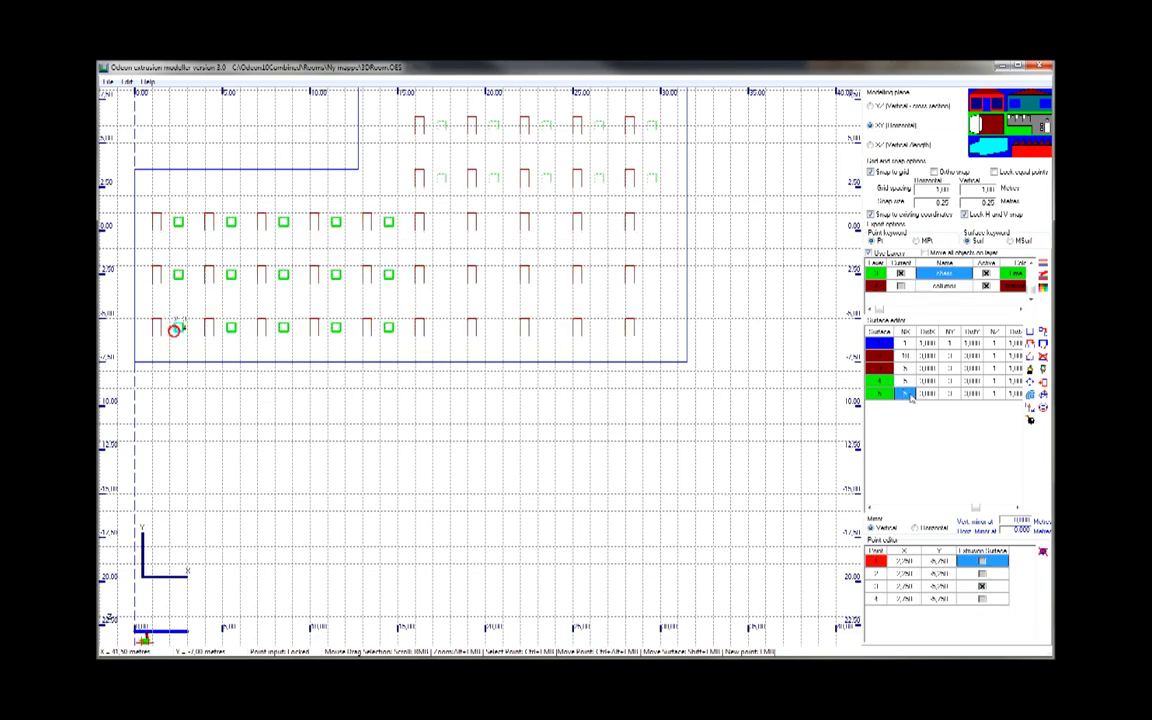
pyautogui.click(910, 394)
pyautogui.click(949, 394)
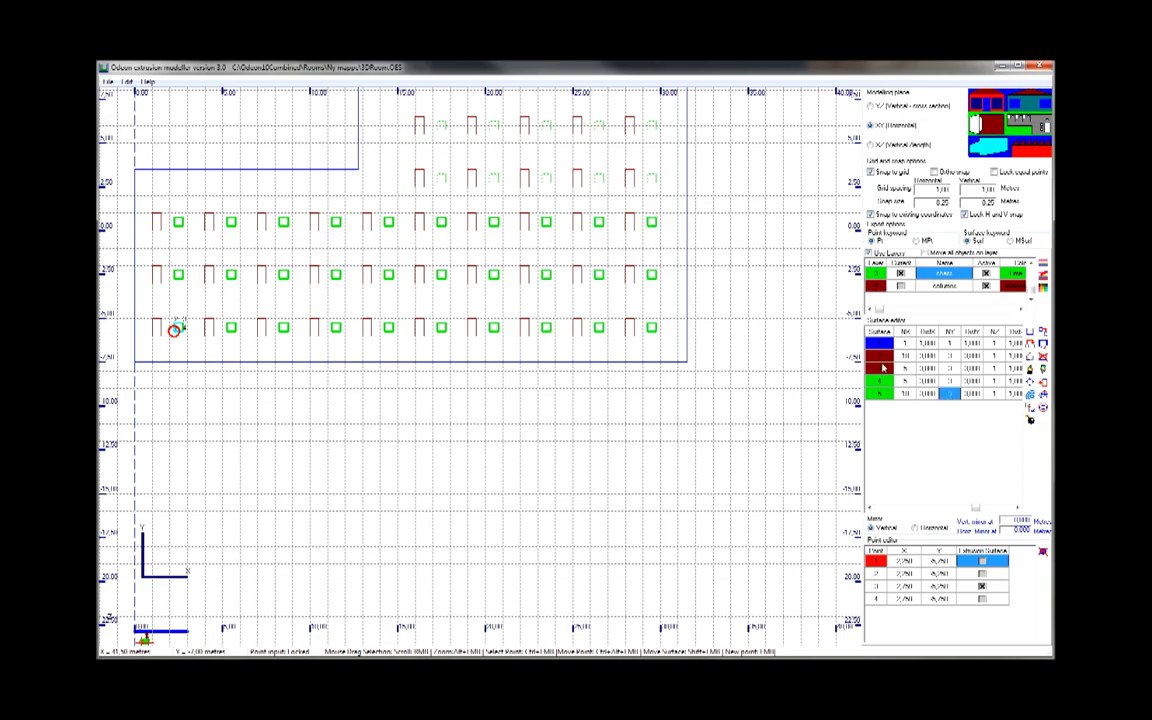
# Step: Create a circular column surface of 0.5 m radius centred at X 2.25 m, Y -1.25 m, between the first two chair rows
pyautogui.keyDown('alt'); pyautogui.moveTo(761, 275); pyautogui.dragTo(755, 342); pyautogui.keyUp('alt')
pyautogui.moveTo(643, 255); pyautogui.dragTo(701, 320, button='right')
pyautogui.keyDown('alt'); pyautogui.moveTo(509, 335); pyautogui.dragTo(575, 271); pyautogui.keyUp('alt')
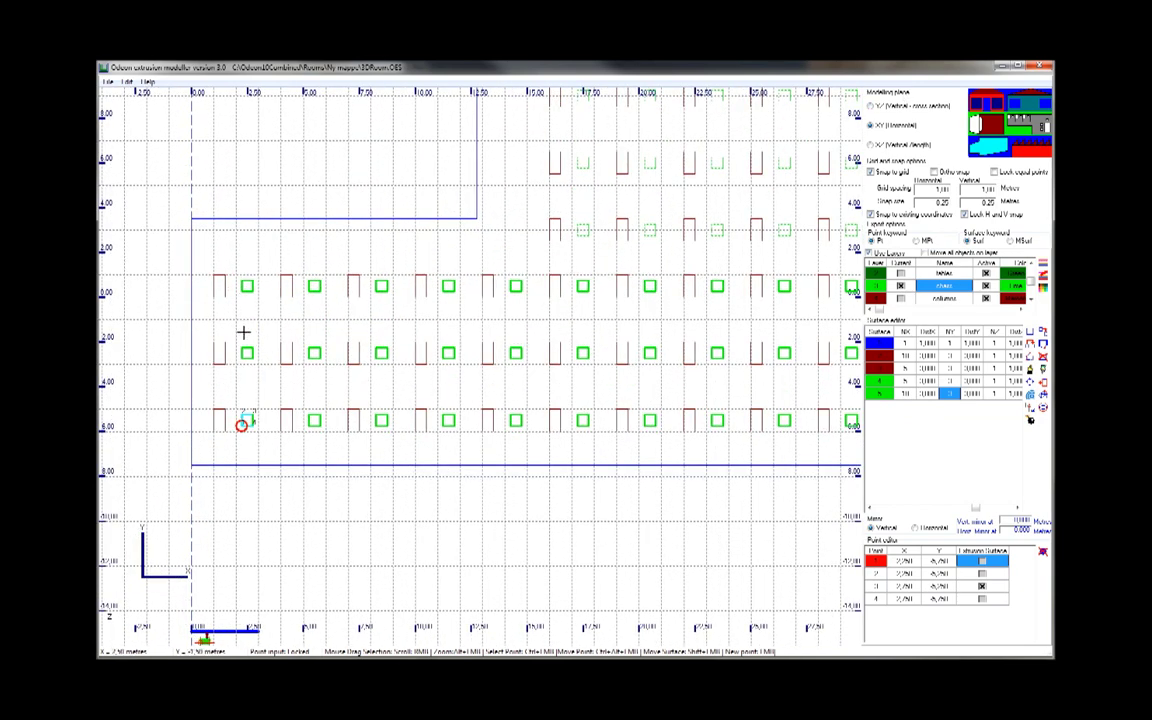
pyautogui.press('Insert')
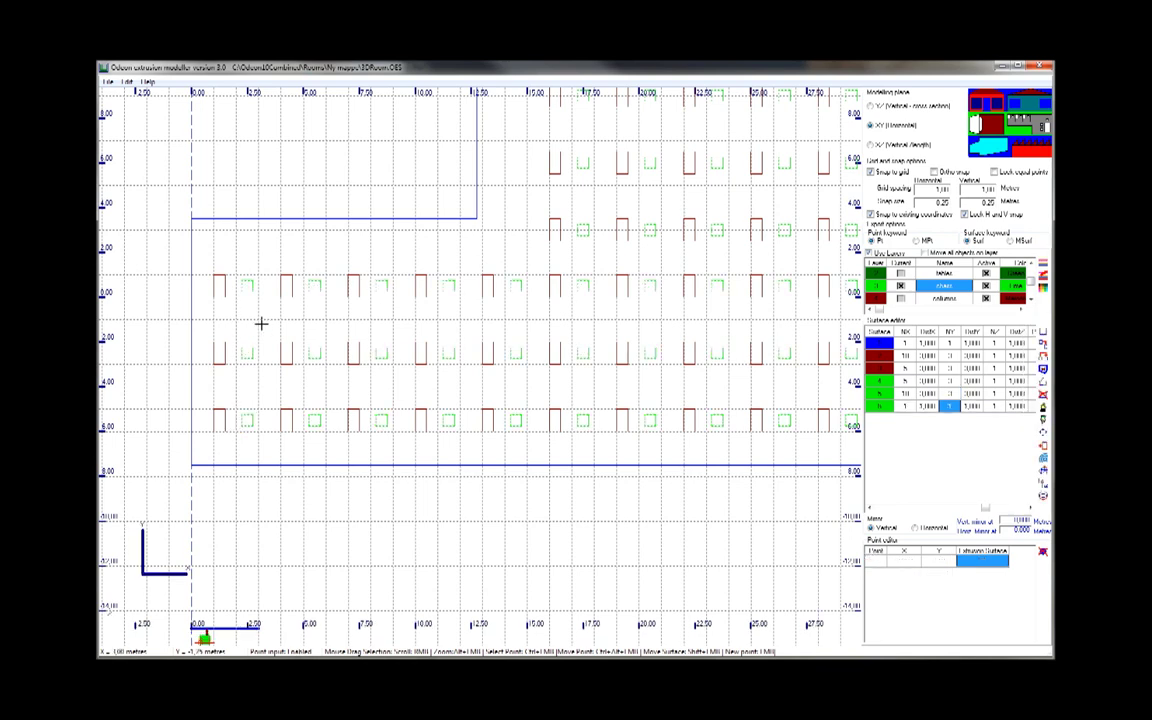
pyautogui.click(242, 324)
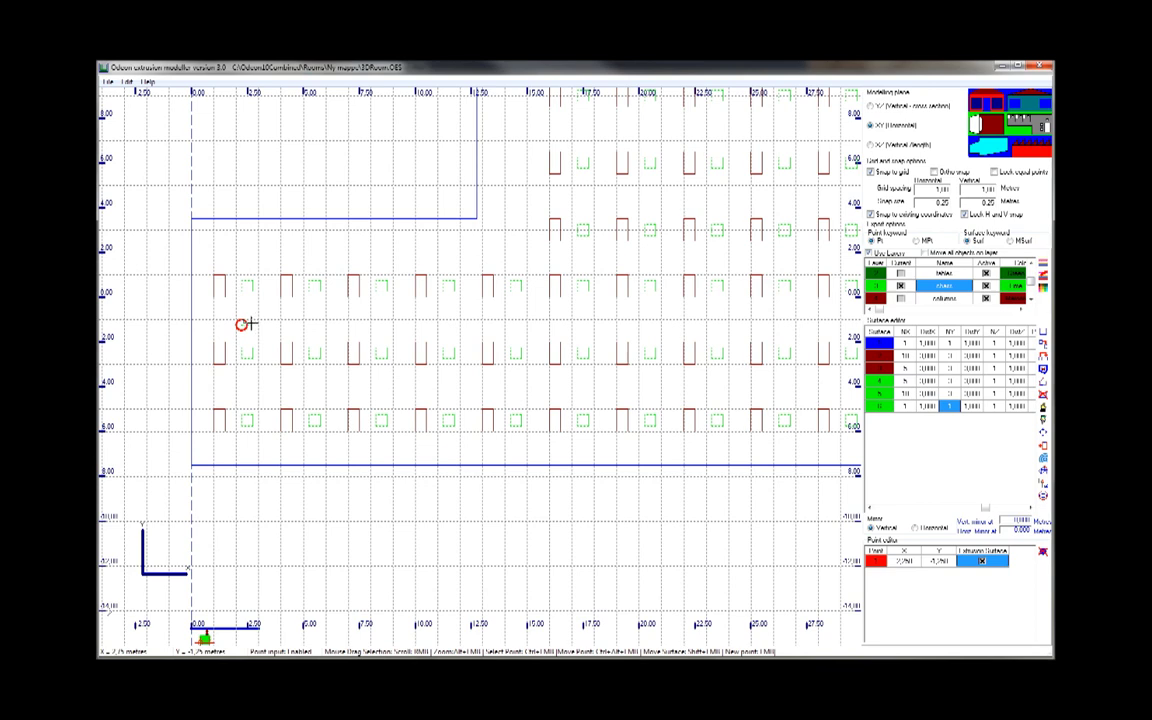
pyautogui.click(251, 324)
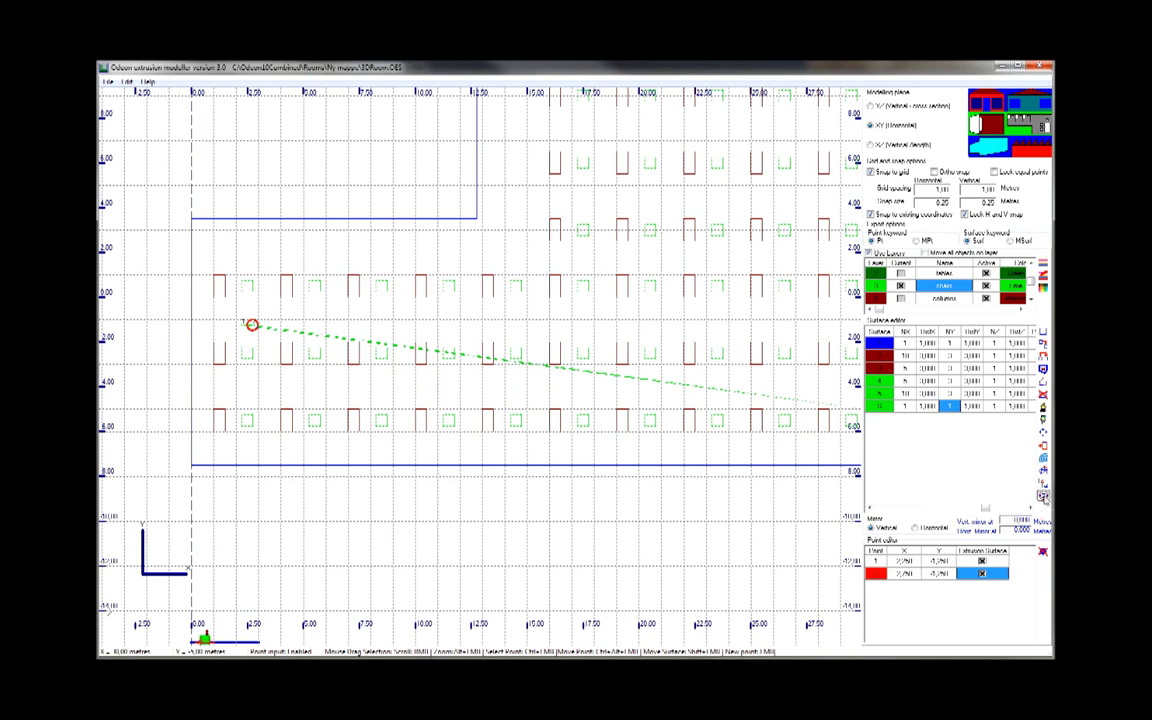
pyautogui.click(1043, 497)
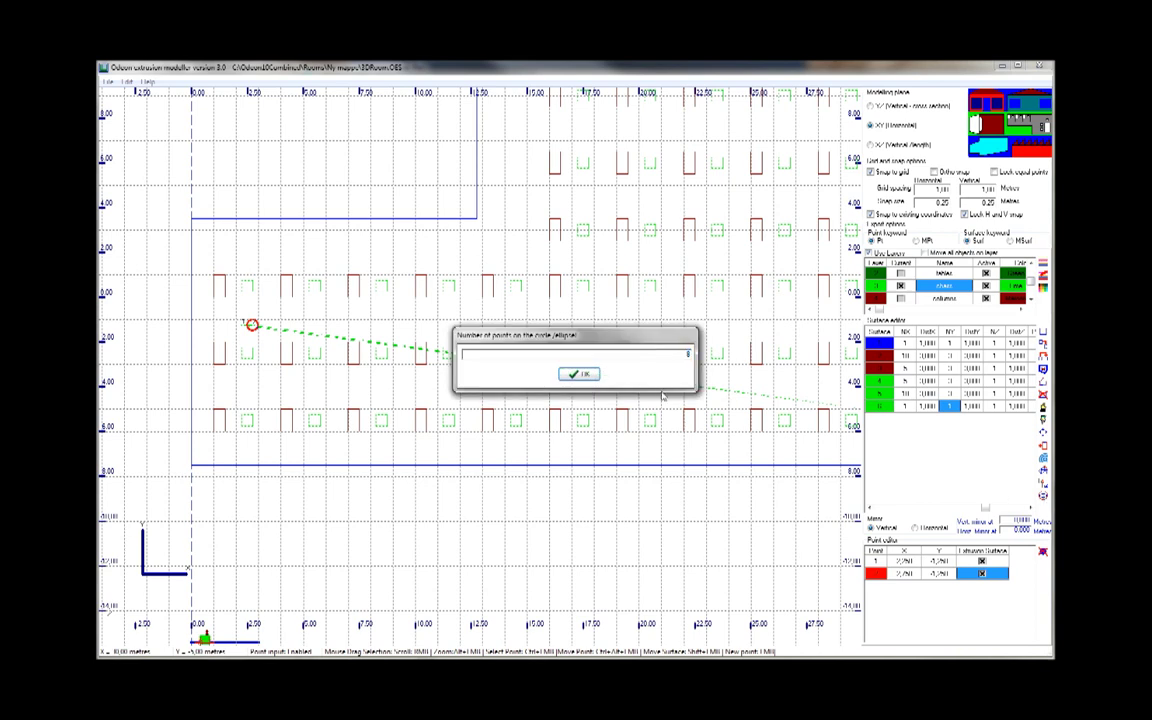
pyautogui.click(578, 375)
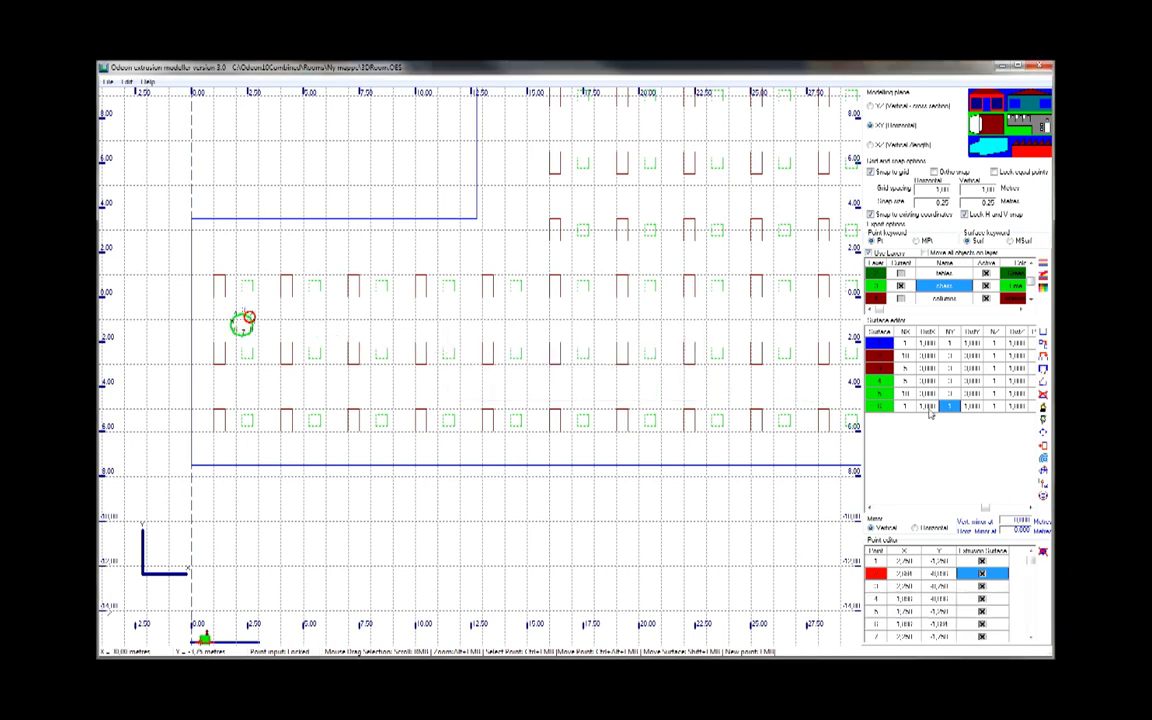
# Step: Set the round column's base level Z to 0 m and its extrusion height dZ to 3 m
pyautogui.click(933, 407)
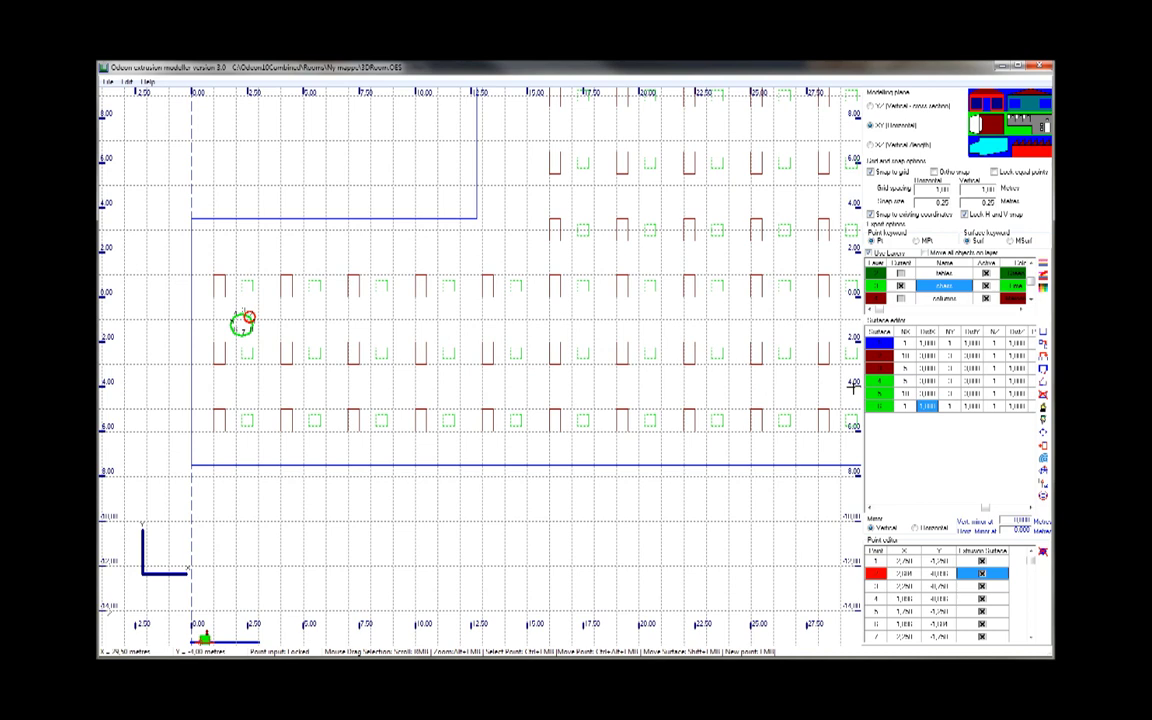
pyautogui.press('Left')
pyautogui.press('Left')
pyautogui.press('Left')
pyautogui.press('Left')
pyautogui.press('Left')
pyautogui.press('Left')
pyautogui.press('Left')
pyautogui.press('Left')
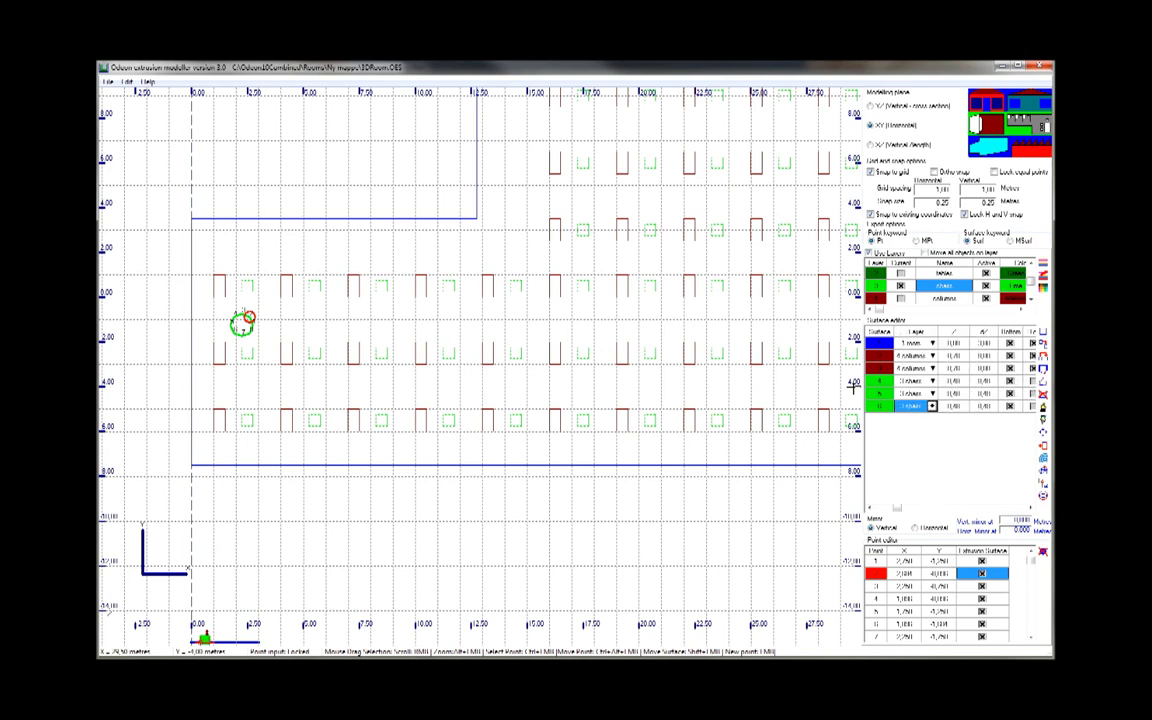
pyautogui.press('Right')
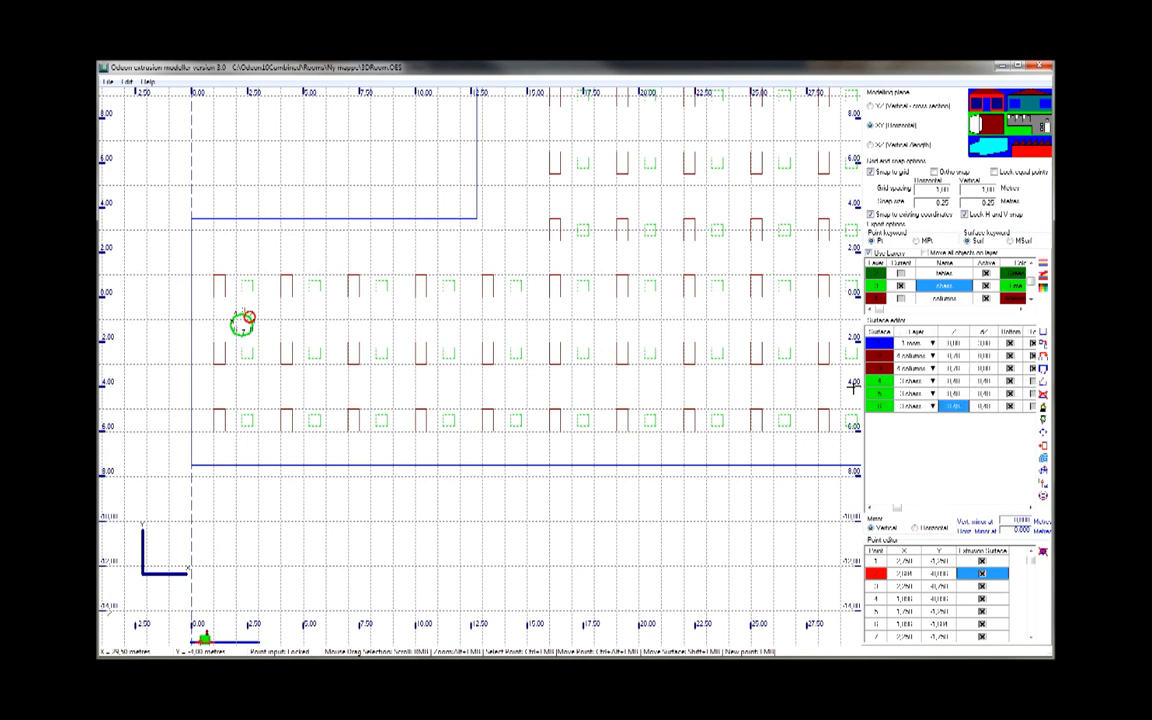
pyautogui.press('Right')
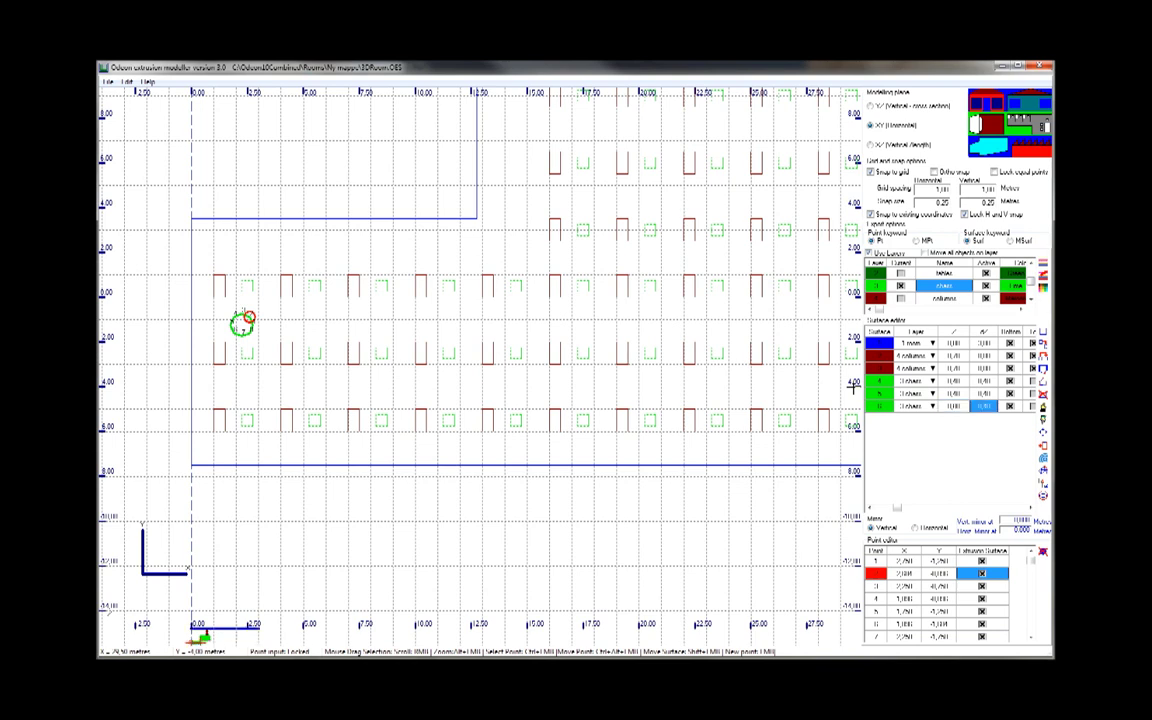
pyautogui.press('Right')
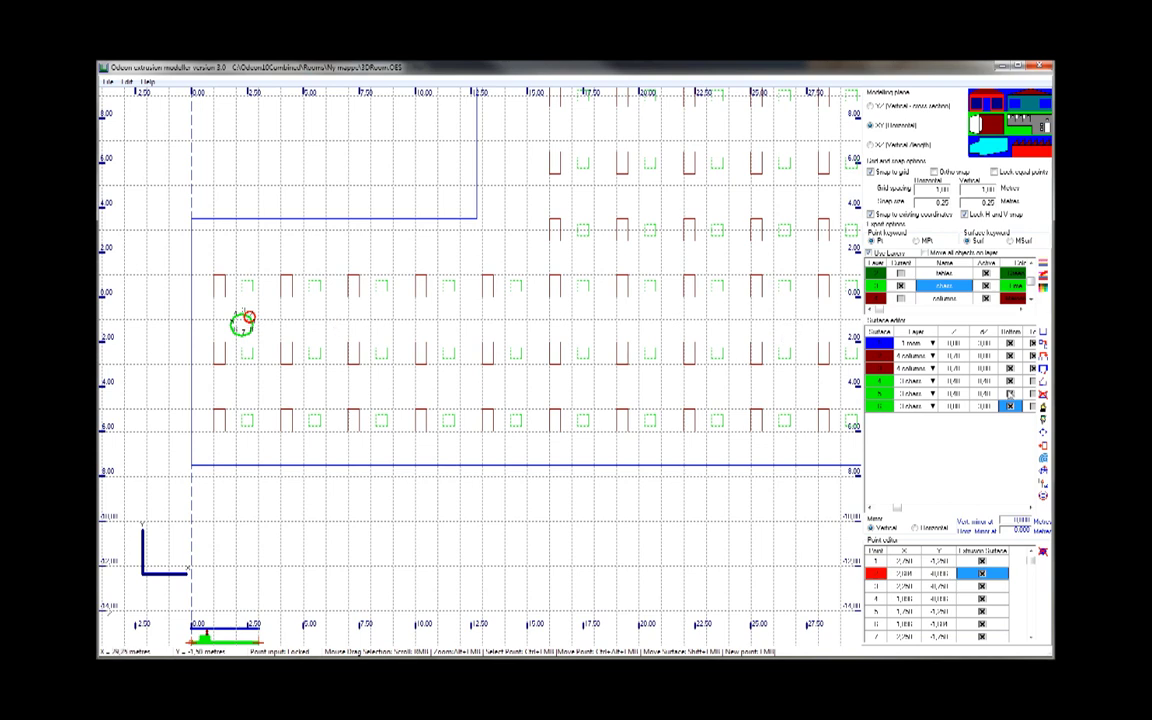
pyautogui.press('Right')
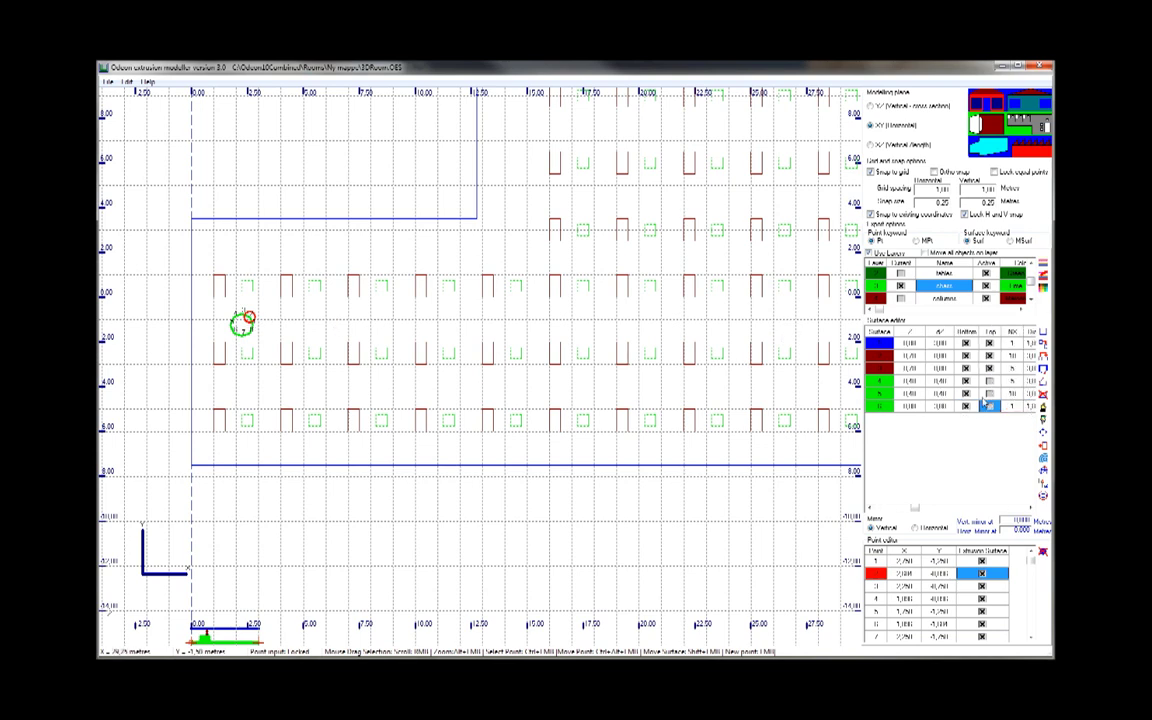
# Step: Repeat the round column 5 times along X with a spacing of 6 m
pyautogui.press('Right')
pyautogui.write('5')
pyautogui.press('Right')
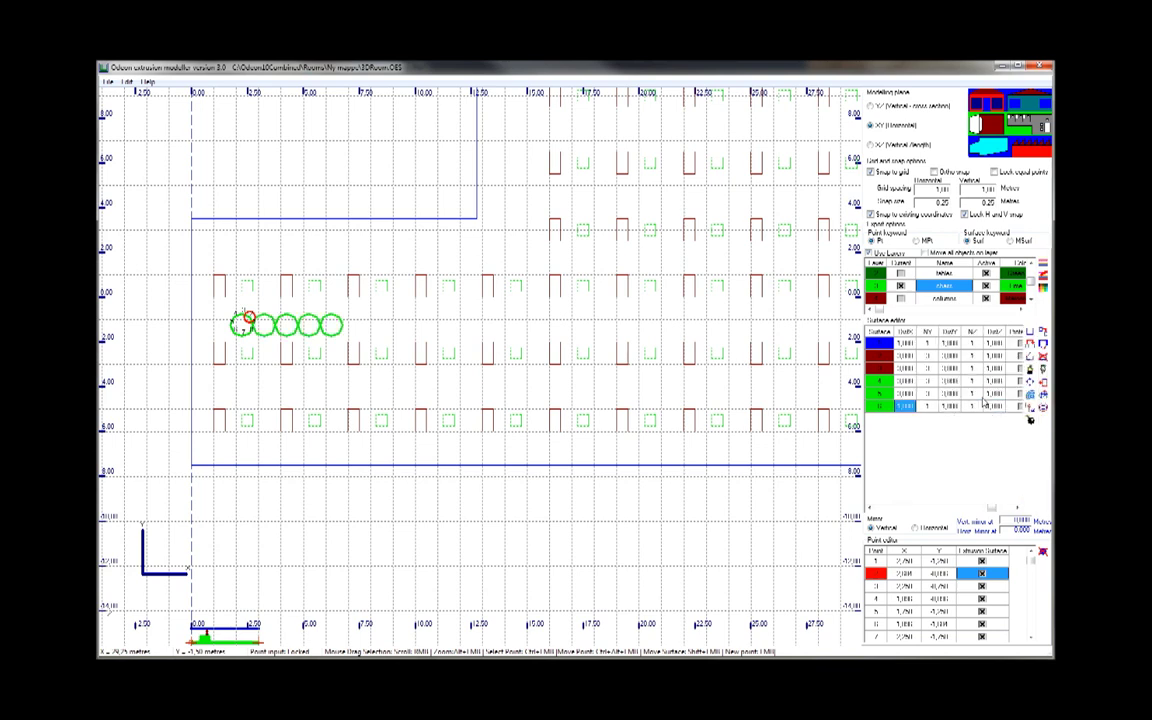
pyautogui.write('6')
pyautogui.press('Right')
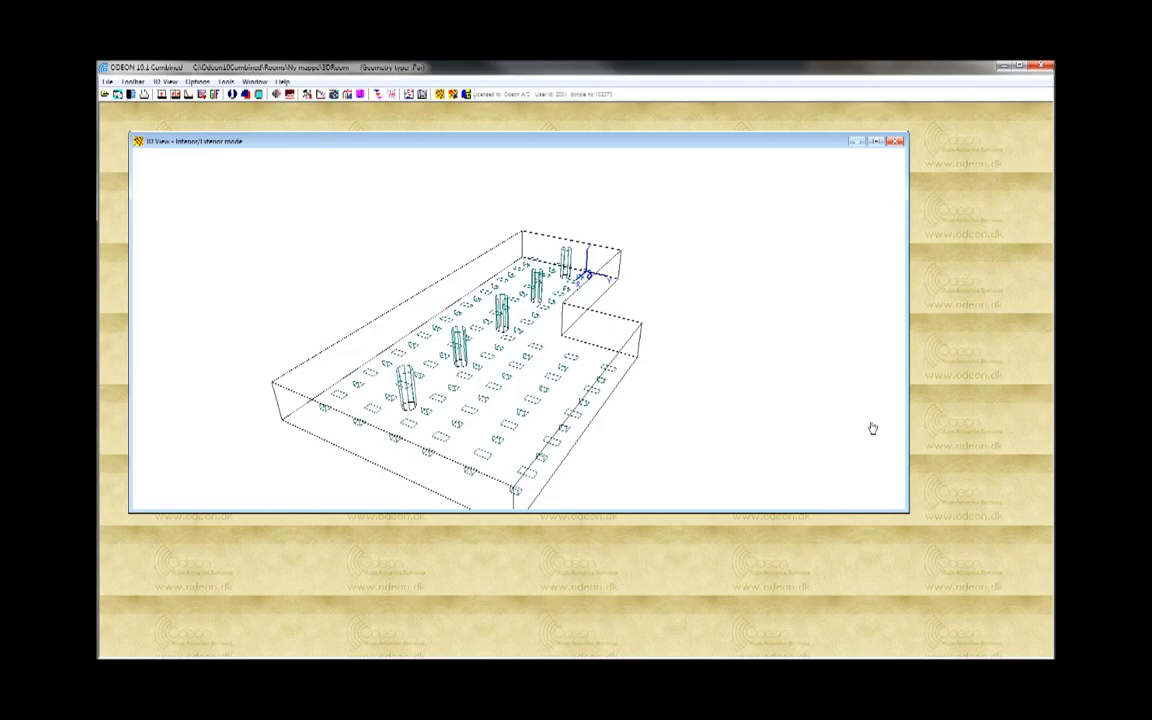
# Step: Inspect the room in ODEON's 3D view, and view it in the material list with all layers shown in their colours
pyautogui.moveTo(869, 429); pyautogui.dragTo(716, 346)
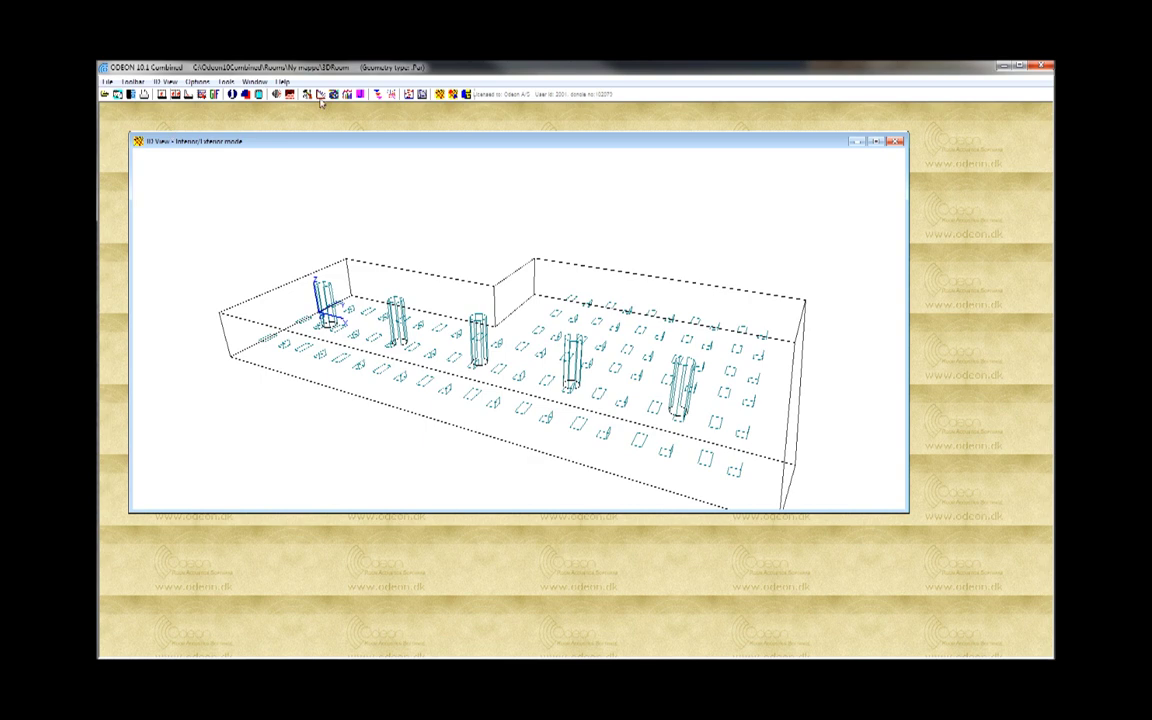
pyautogui.click(290, 94)
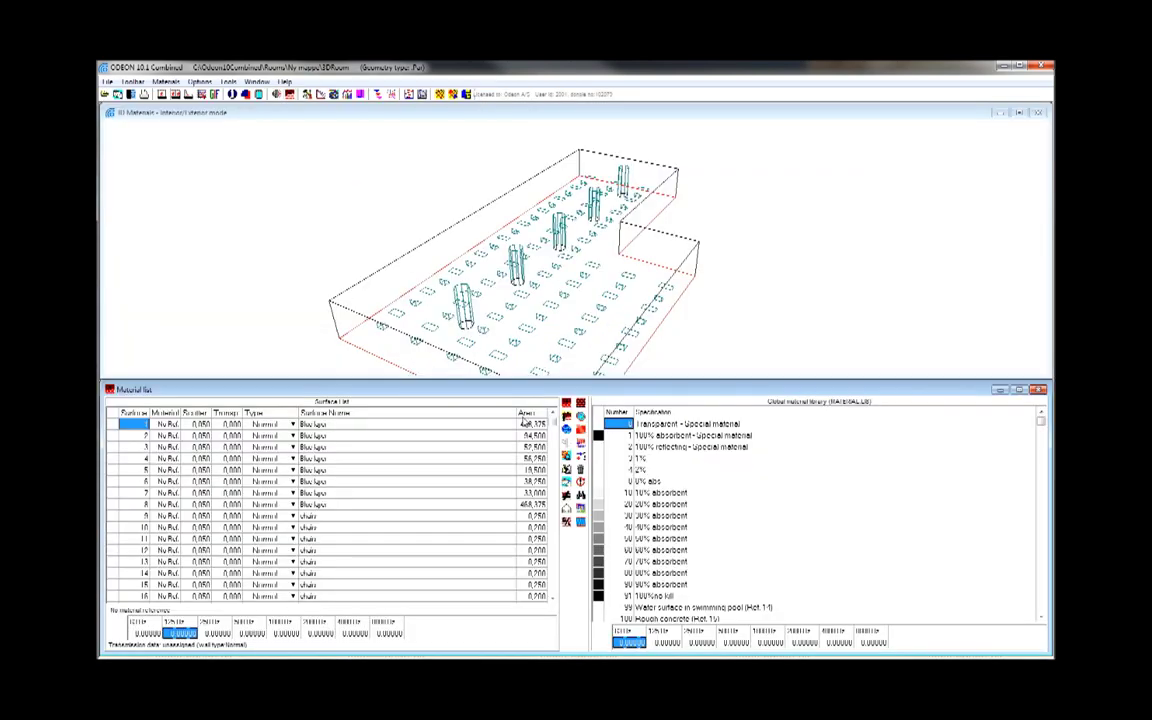
pyautogui.click(581, 508)
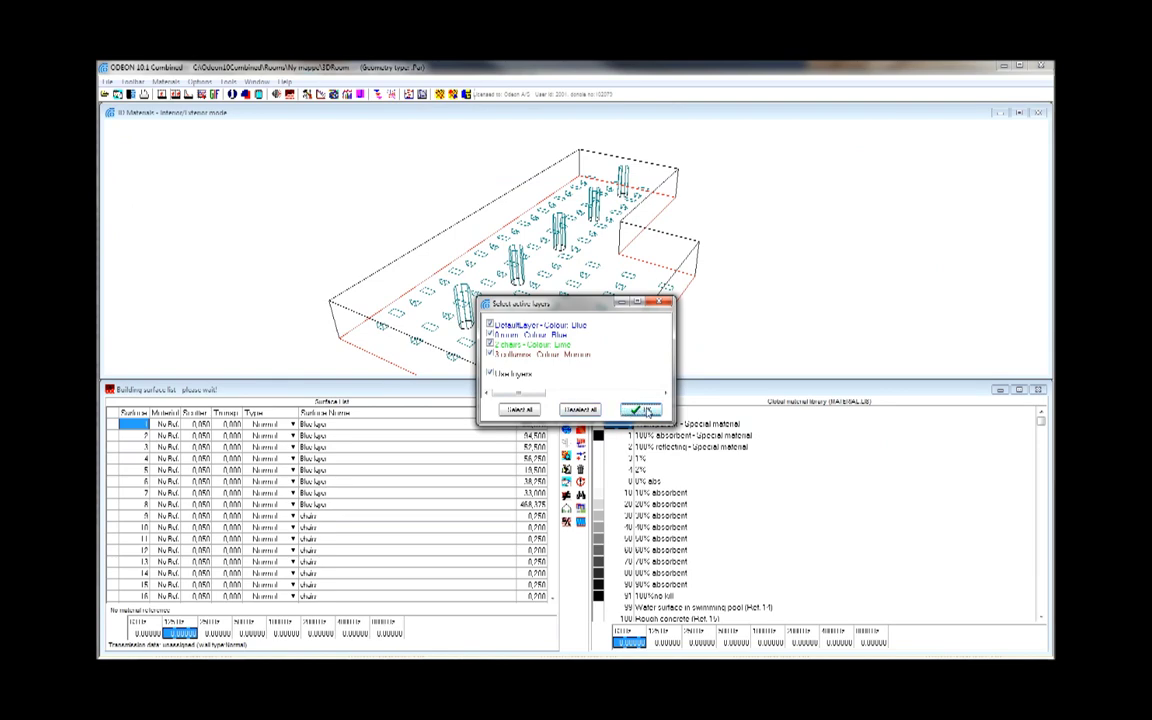
pyautogui.click(645, 411)
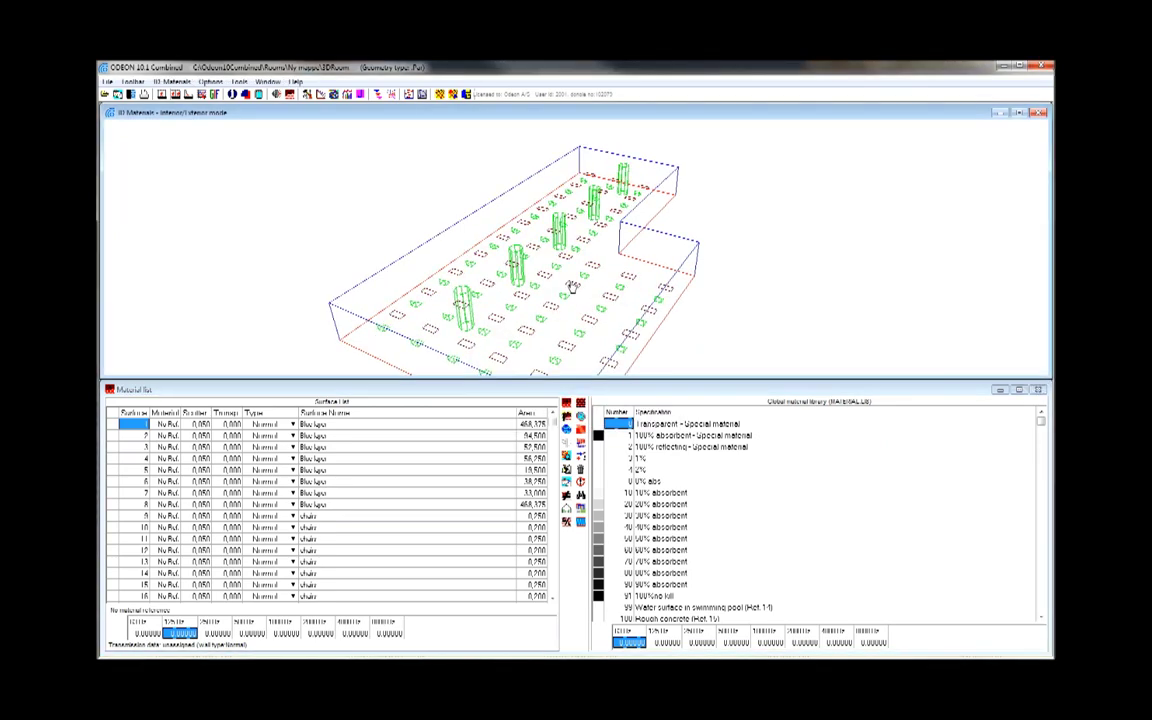
pyautogui.moveTo(572, 287); pyautogui.dragTo(663, 257)
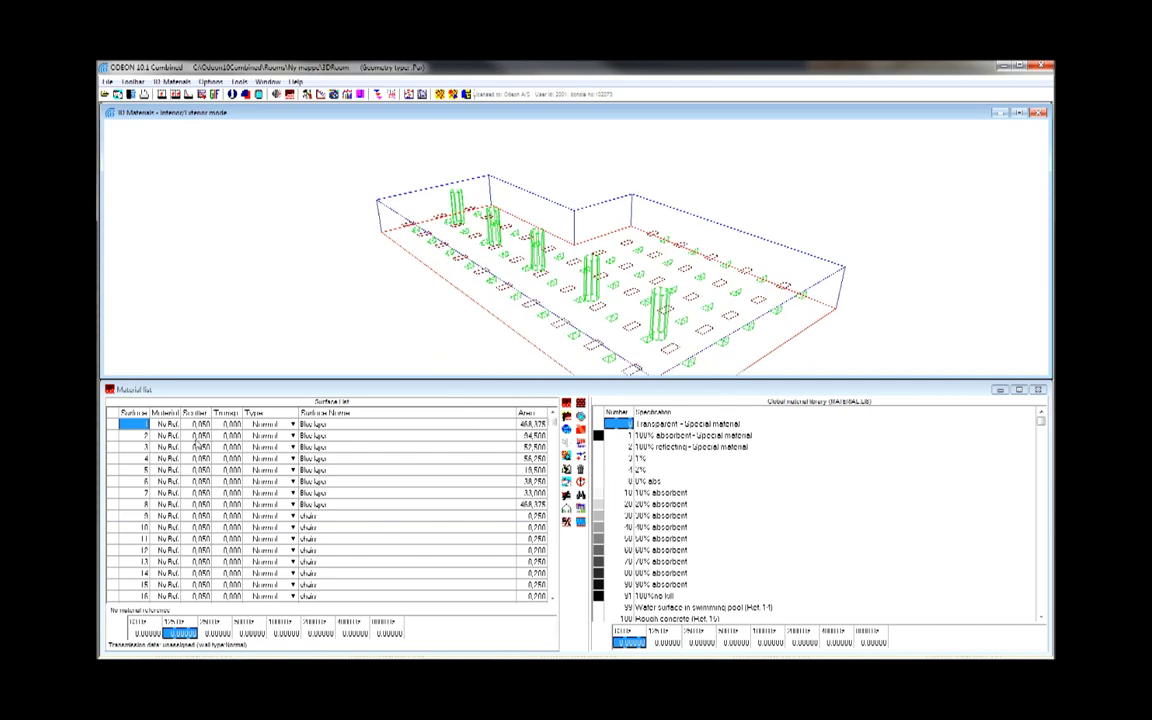
pyautogui.moveTo(550, 235); pyautogui.dragTo(565, 306)
# Step: Switch back to the extrusion modeller and check the layers of the chair, table and round column surfaces
pyautogui.click(474, 655)
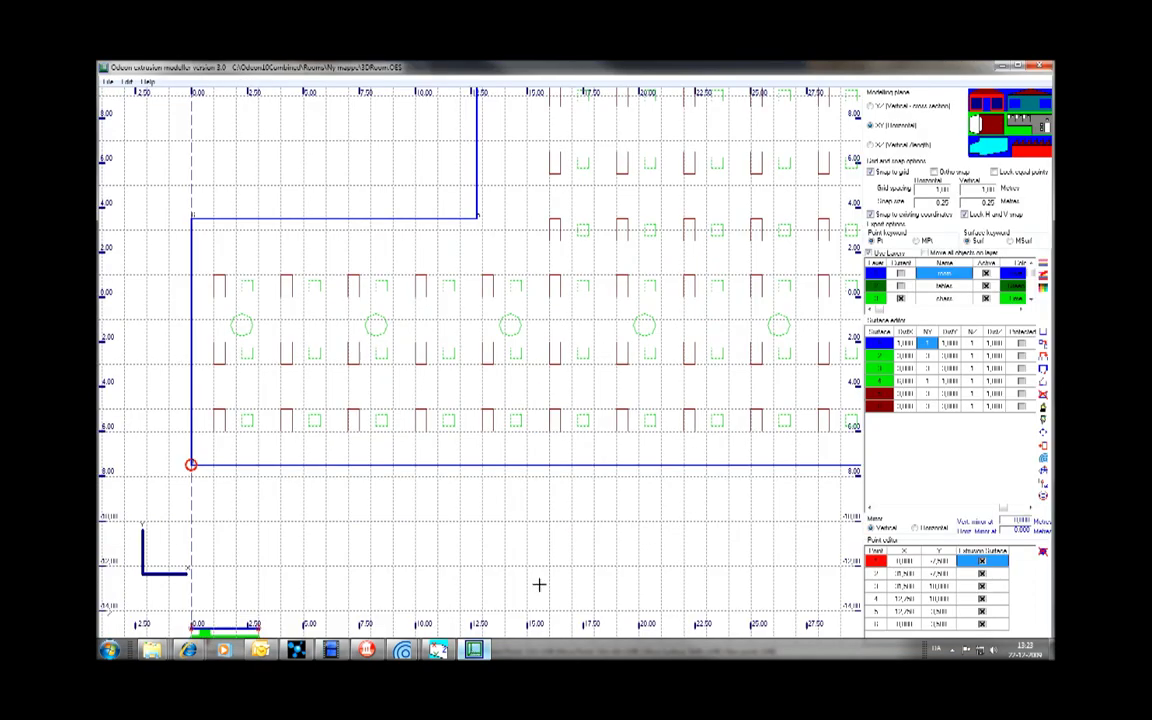
pyautogui.click(929, 381)
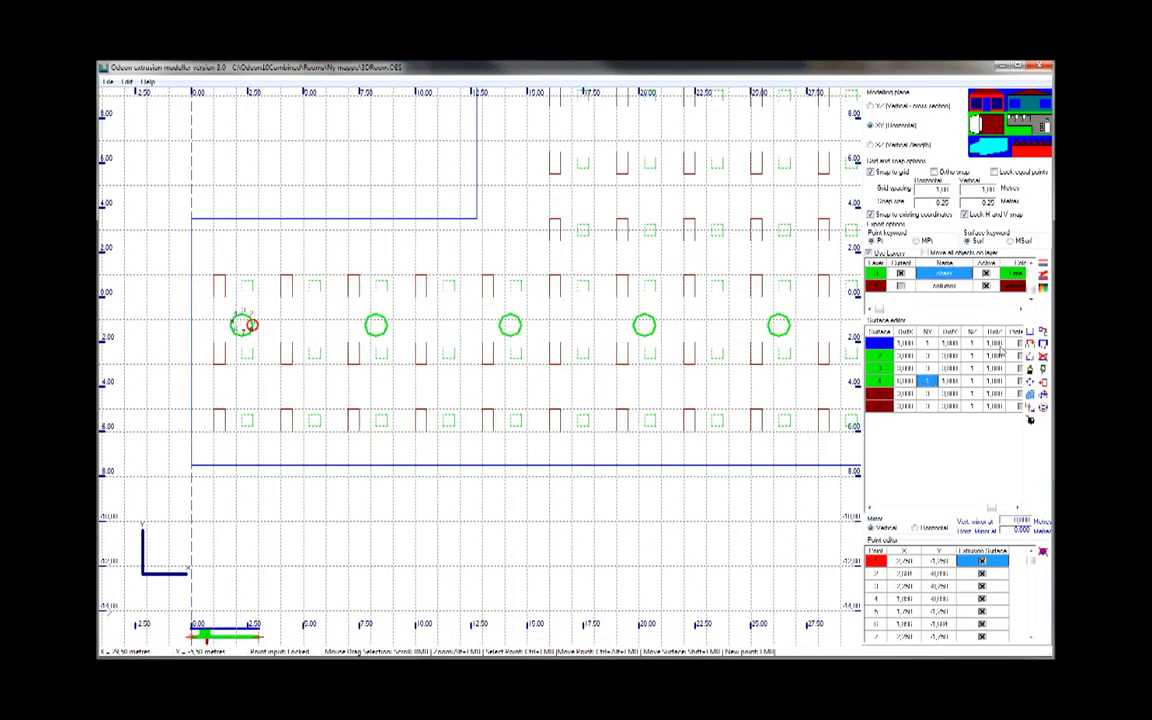
pyautogui.click(950, 285)
pyautogui.click(913, 380)
pyautogui.click(904, 369)
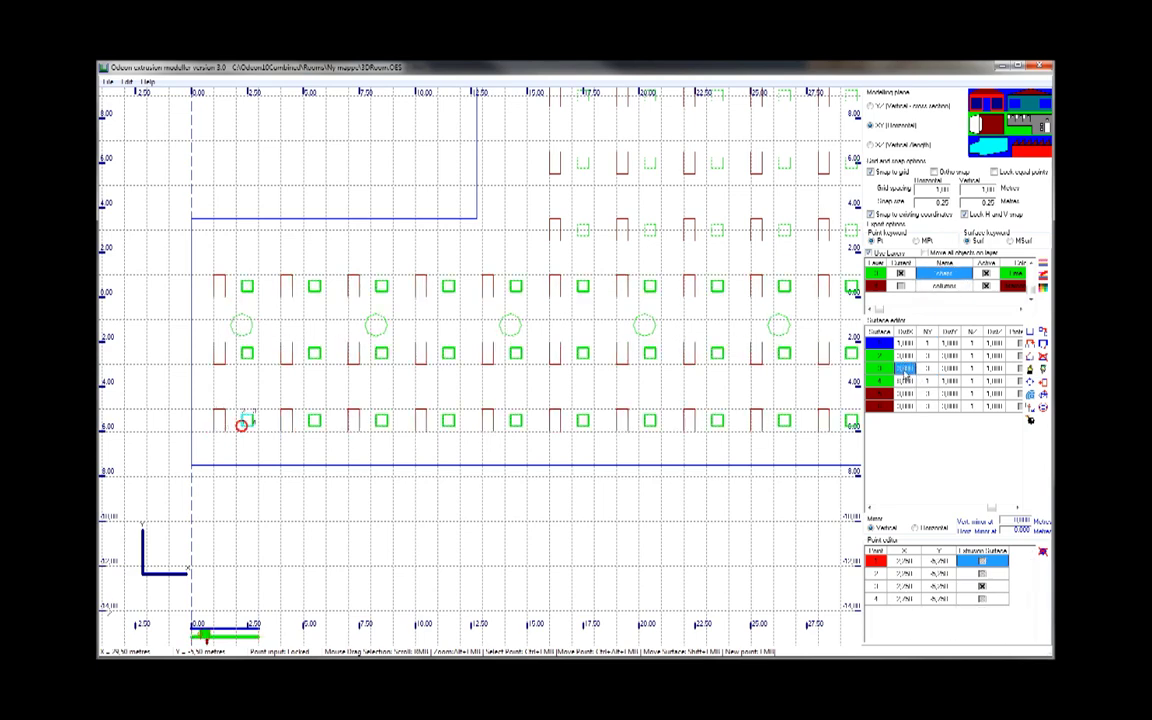
pyautogui.press('Down')
pyautogui.press('Down')
pyautogui.press('Down')
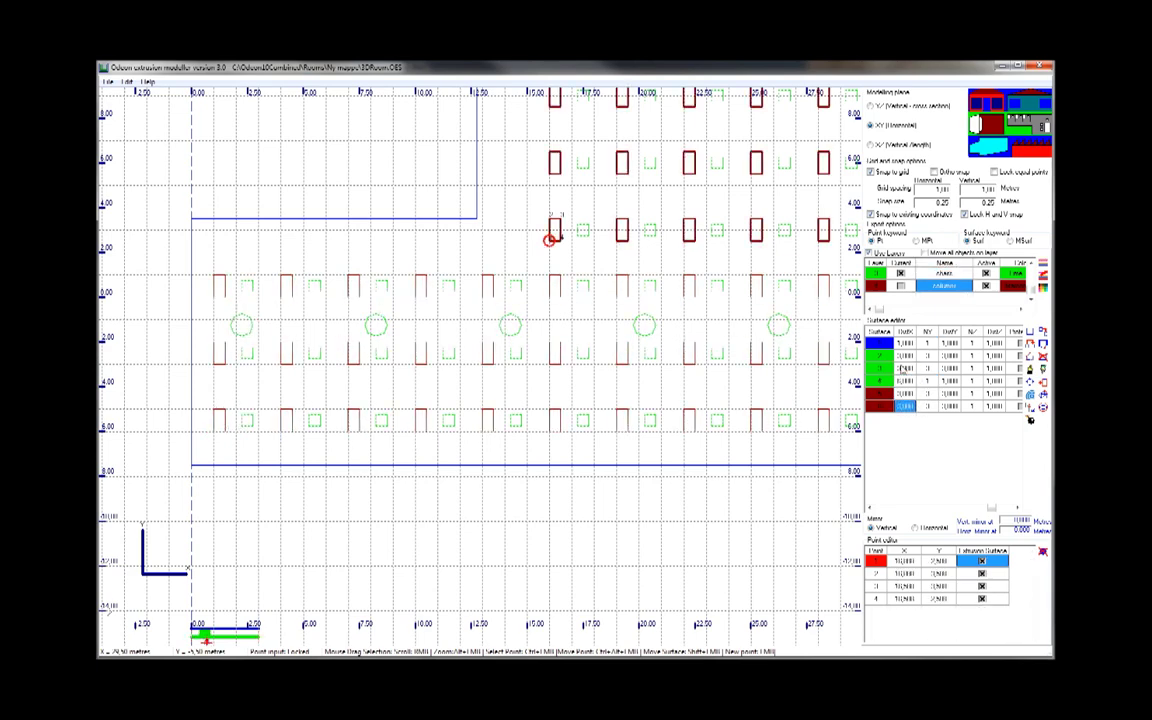
pyautogui.press('Up')
pyautogui.press('Up')
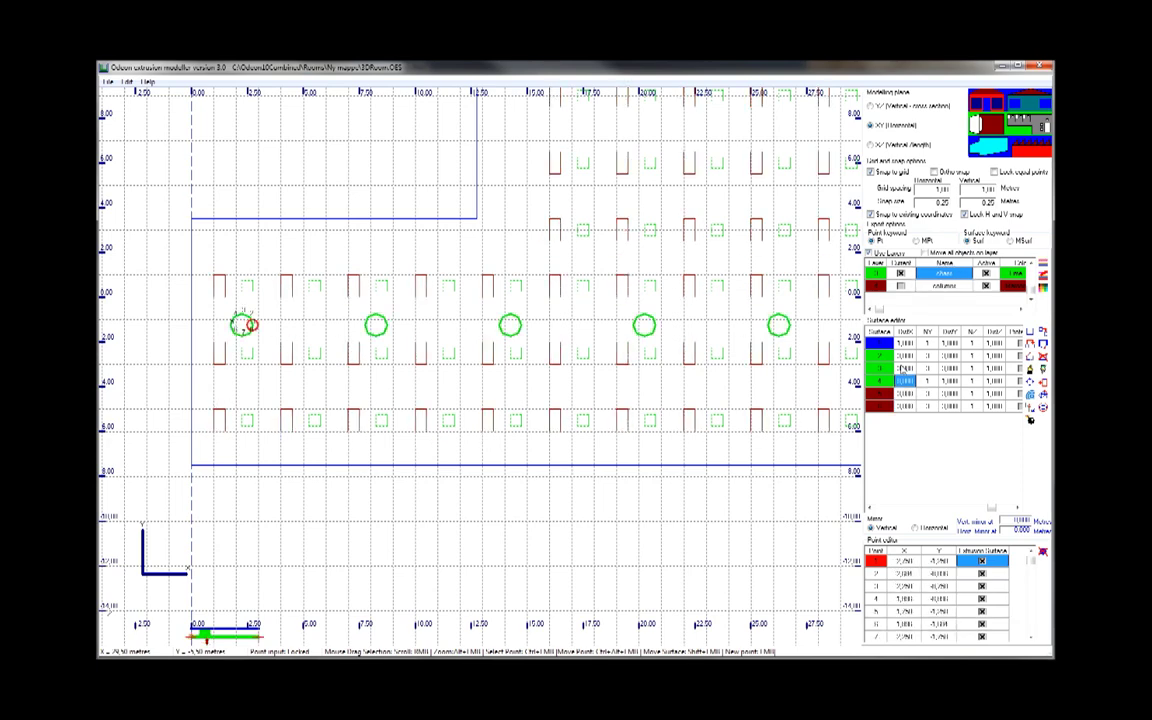
pyautogui.click(955, 274)
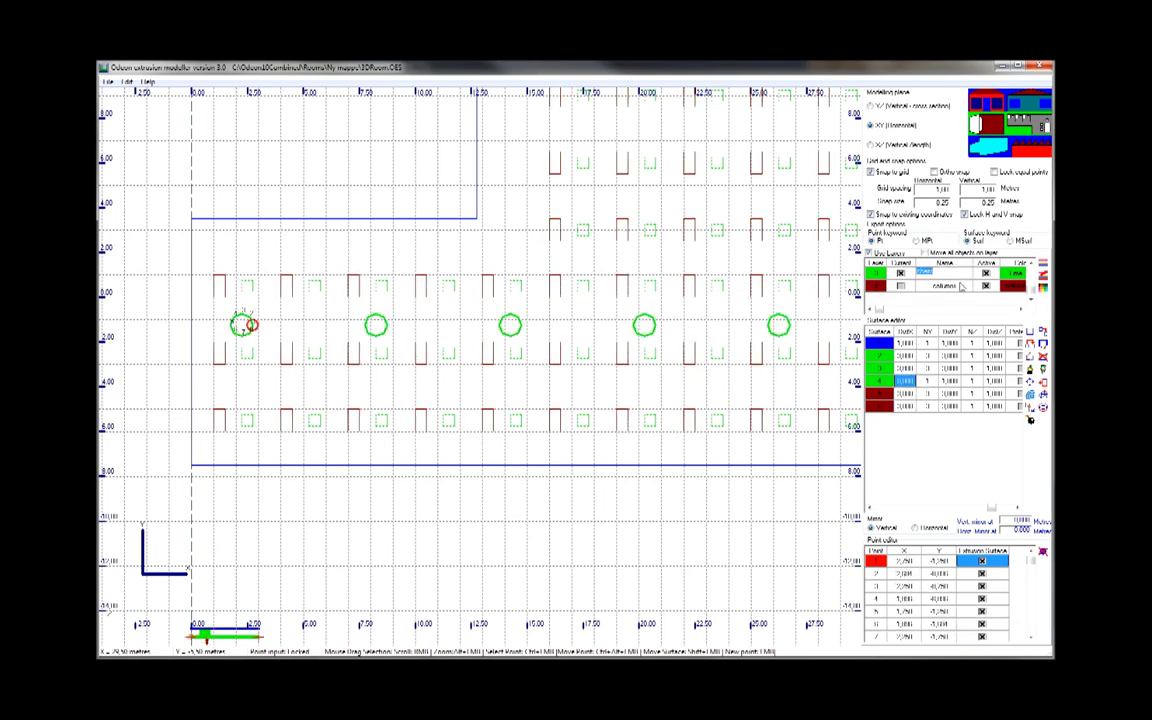
# Step: Assign the round column surface to the layer "4 columns"
pyautogui.click(928, 381)
pyautogui.press('Left')
pyautogui.press('Left')
pyautogui.press('Left')
pyautogui.press('Left')
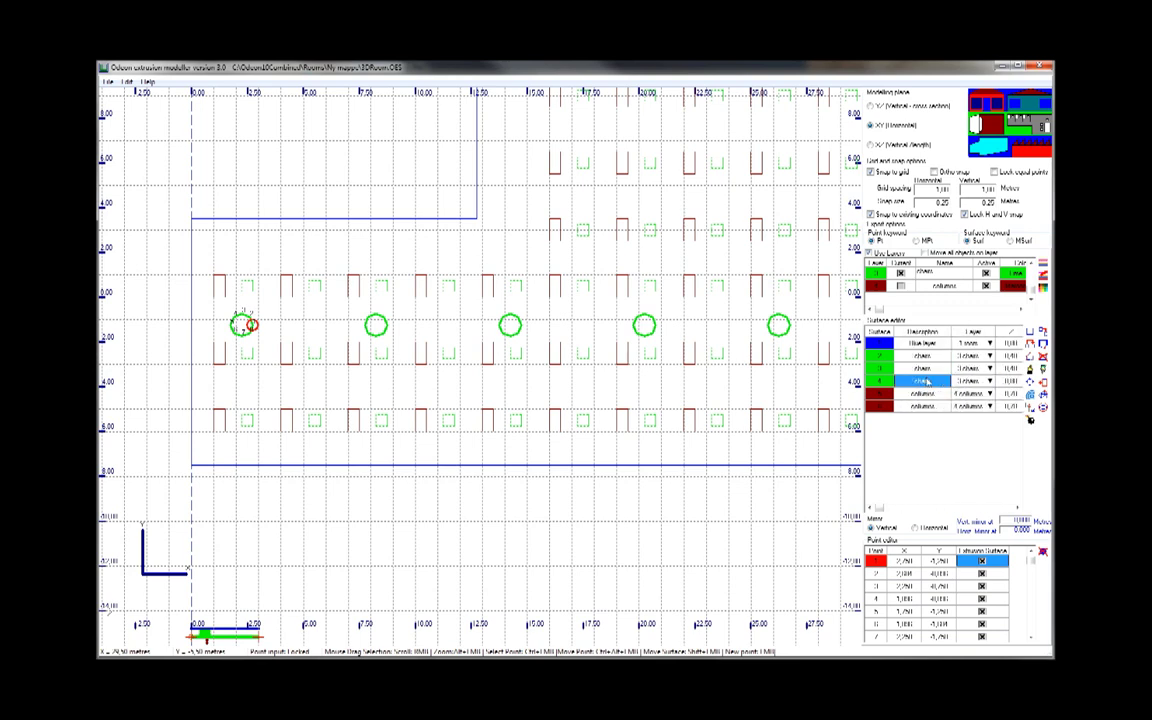
pyautogui.click(968, 381)
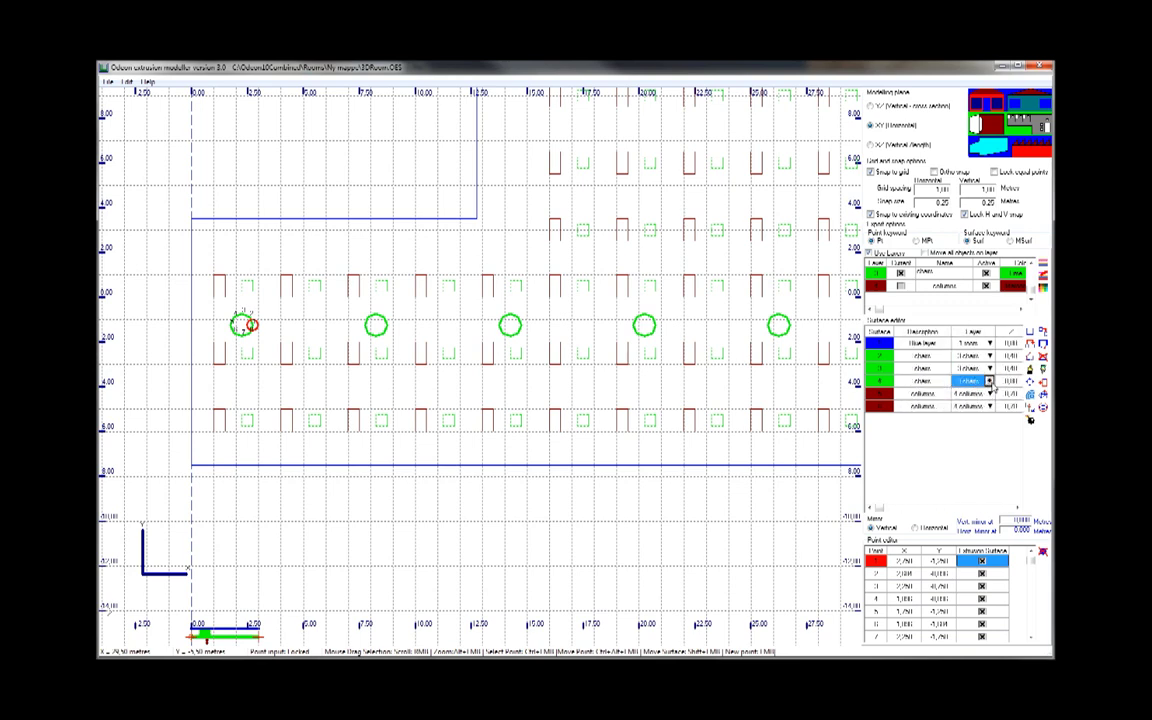
pyautogui.click(989, 381)
pyautogui.click(968, 413)
# Step: Move both table surfaces, the lower and the upper table array, to the layer "2 tables"
pyautogui.click(932, 394)
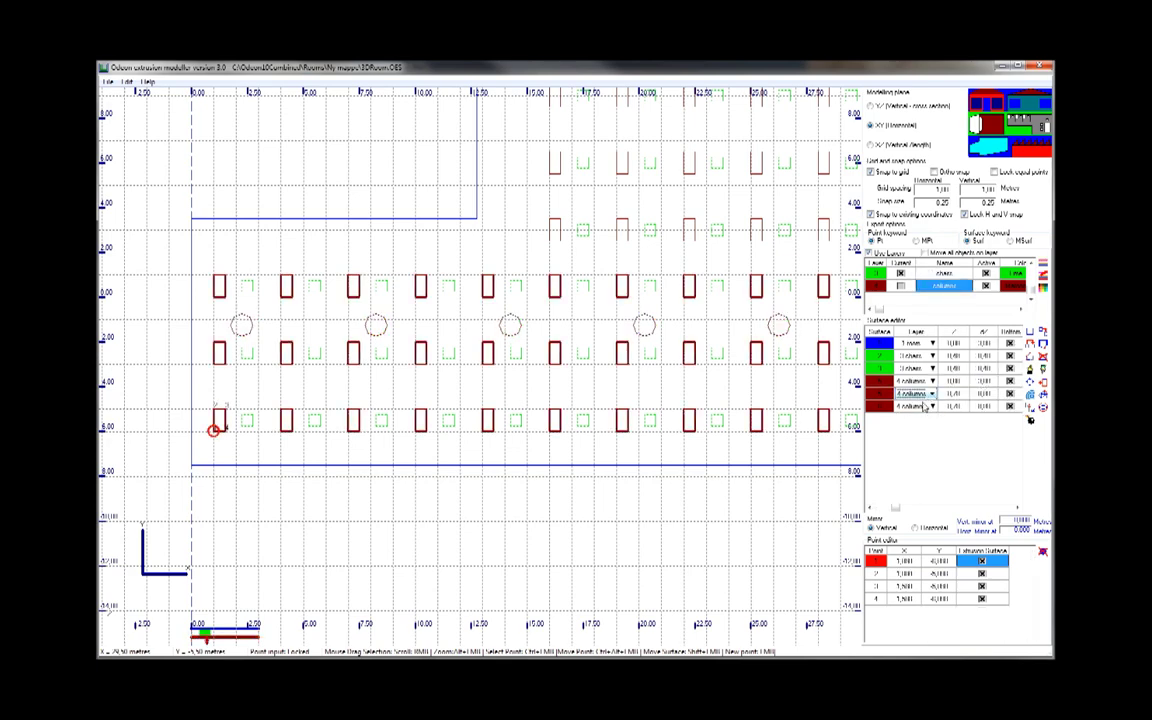
pyautogui.click(931, 396)
pyautogui.click(922, 411)
pyautogui.click(932, 407)
pyautogui.click(933, 408)
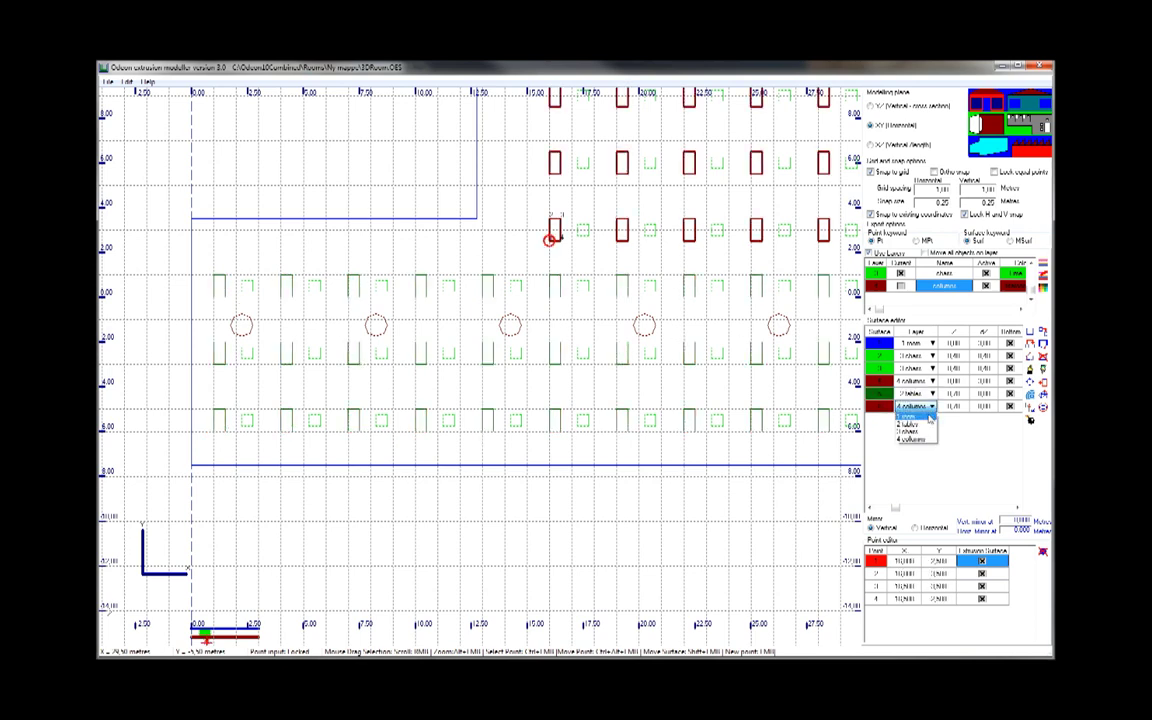
pyautogui.click(924, 425)
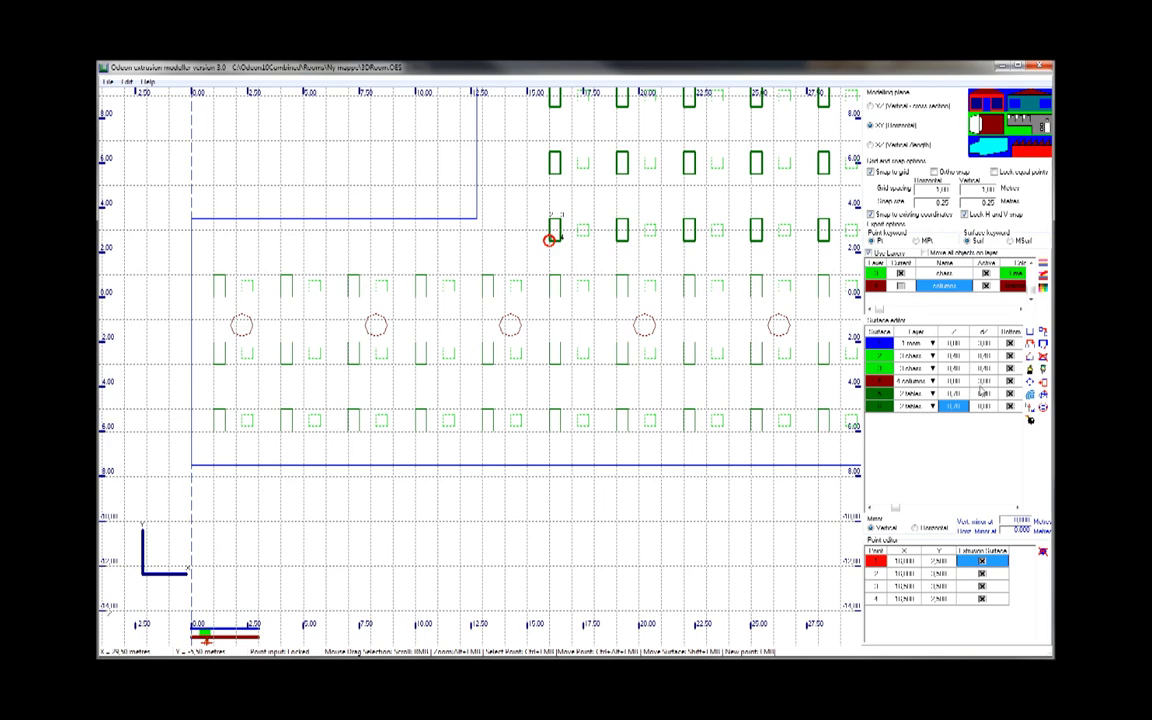
# Step: Check the layer assignments of the two chair surfaces and the room surface
pyautogui.click(982, 368)
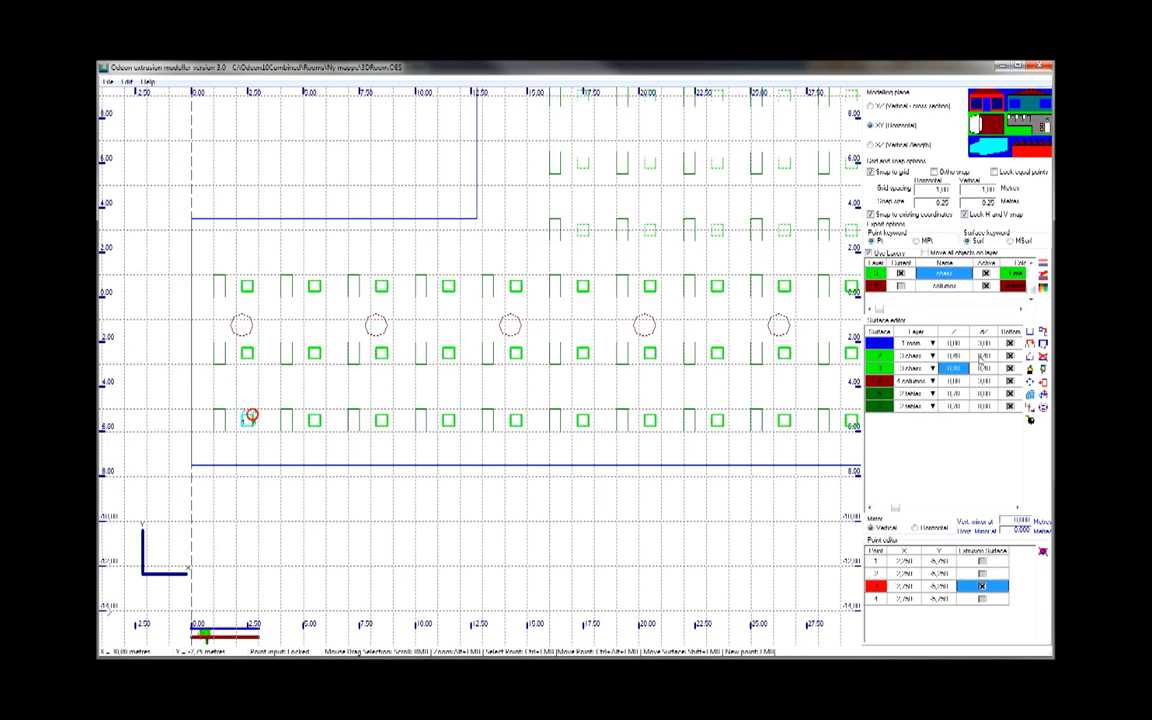
pyautogui.click(919, 356)
pyautogui.click(921, 345)
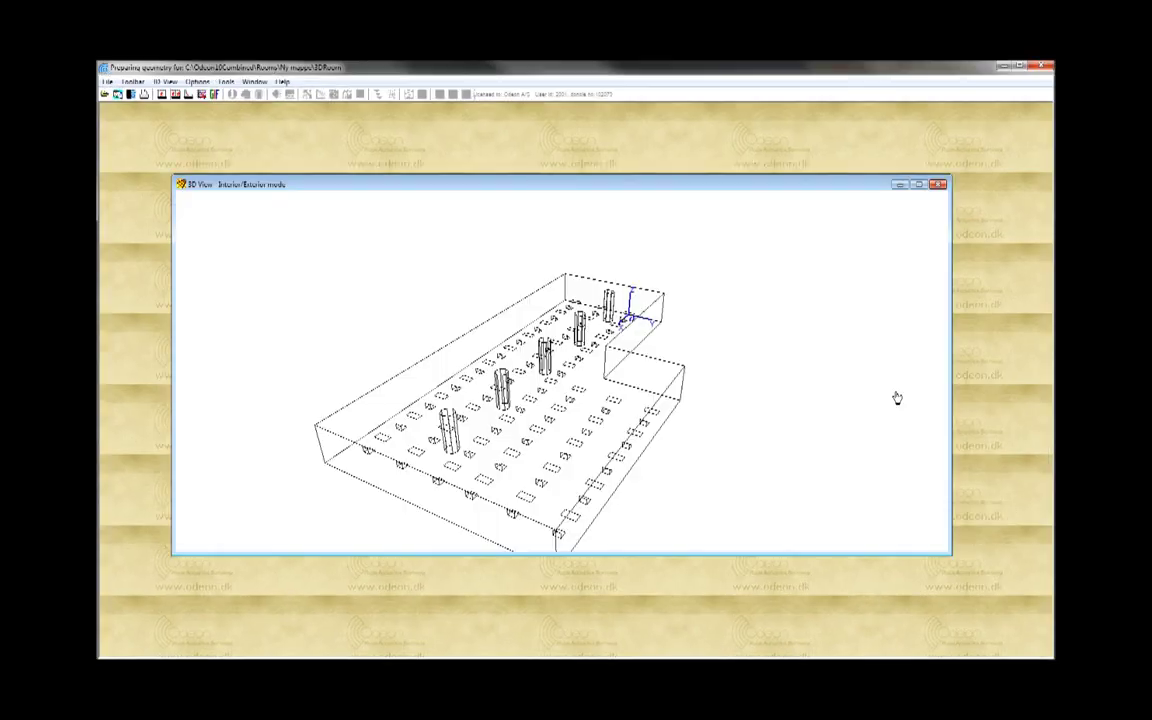
# Step: Switch to ODEON, inspect the room in the 3D view with all layers in their colours, and open the material list's layer selection
pyautogui.moveTo(645, 350); pyautogui.dragTo(669, 308)
pyautogui.hotkey('ctrl', 'l')
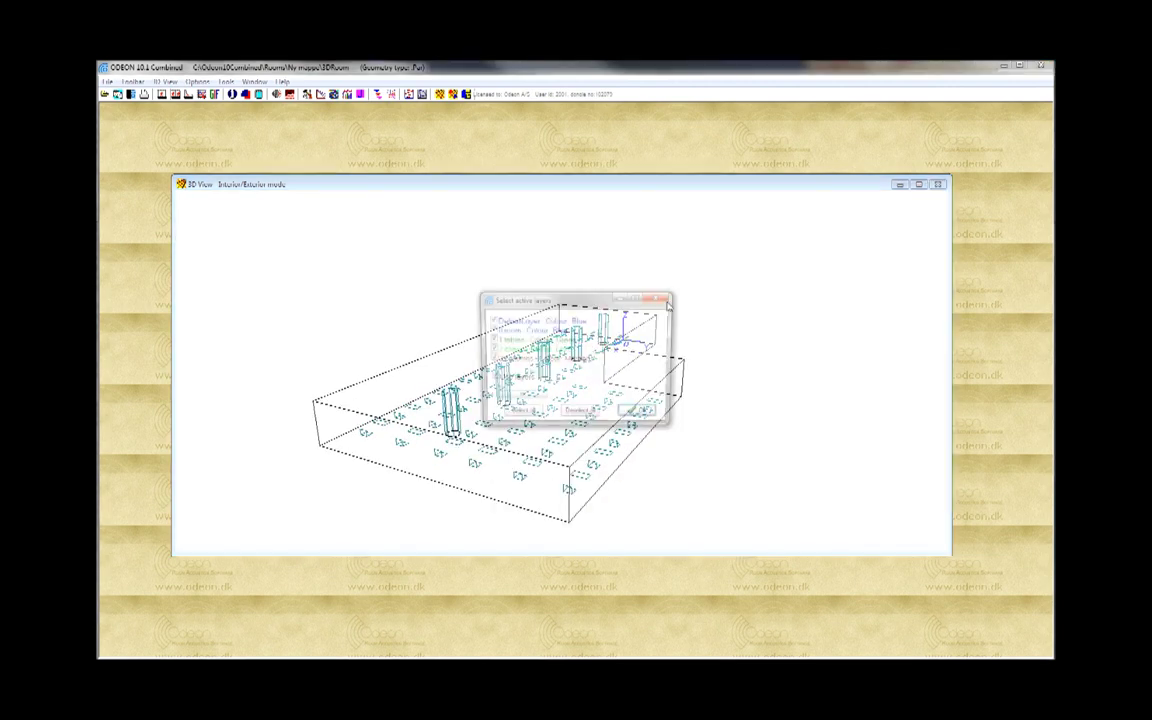
pyautogui.press('Return')
pyautogui.moveTo(487, 382); pyautogui.dragTo(605, 510)
pyautogui.click(292, 95)
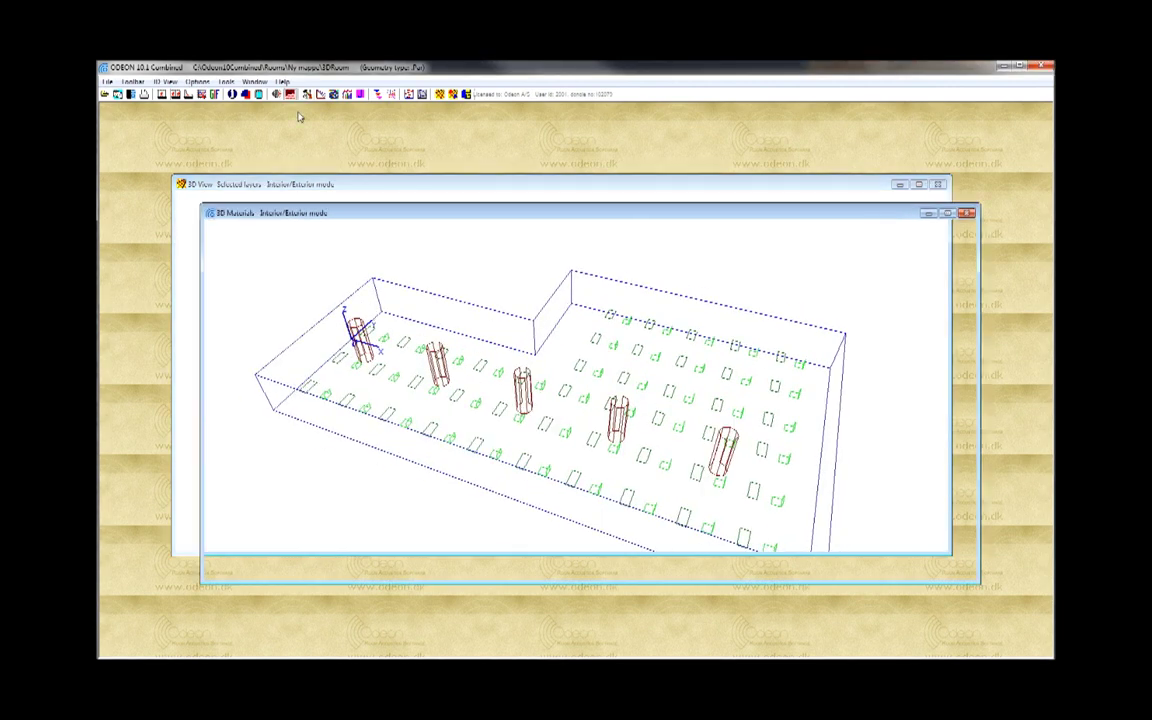
pyautogui.click(580, 510)
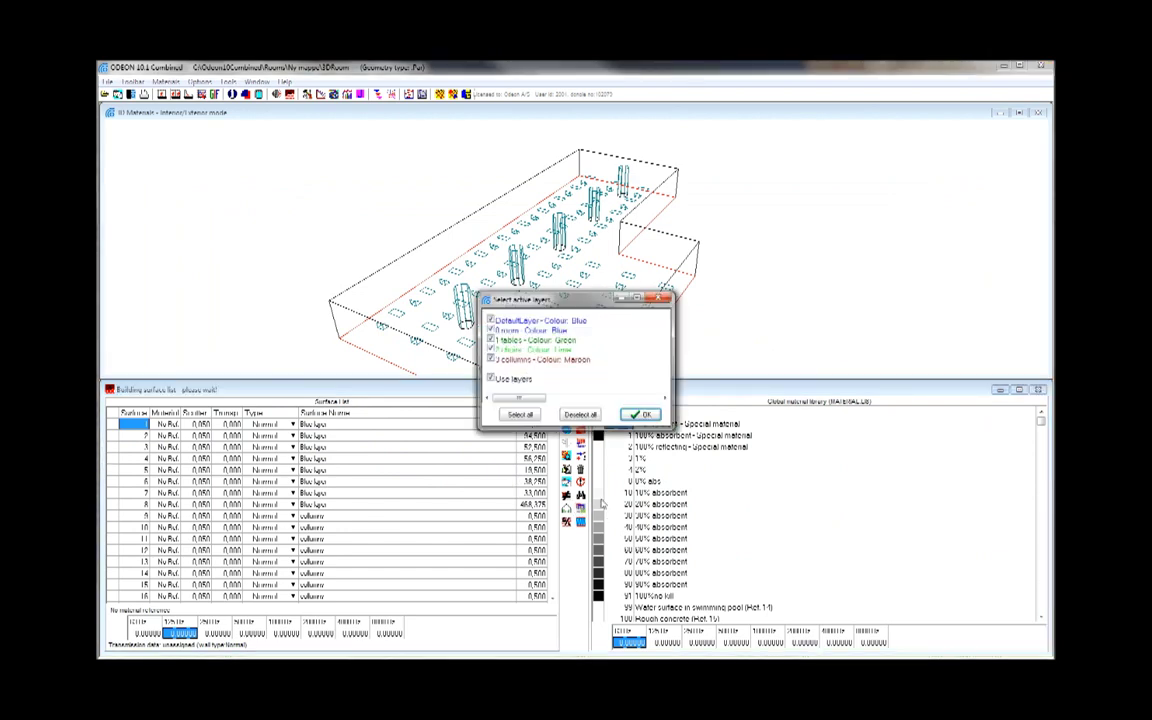